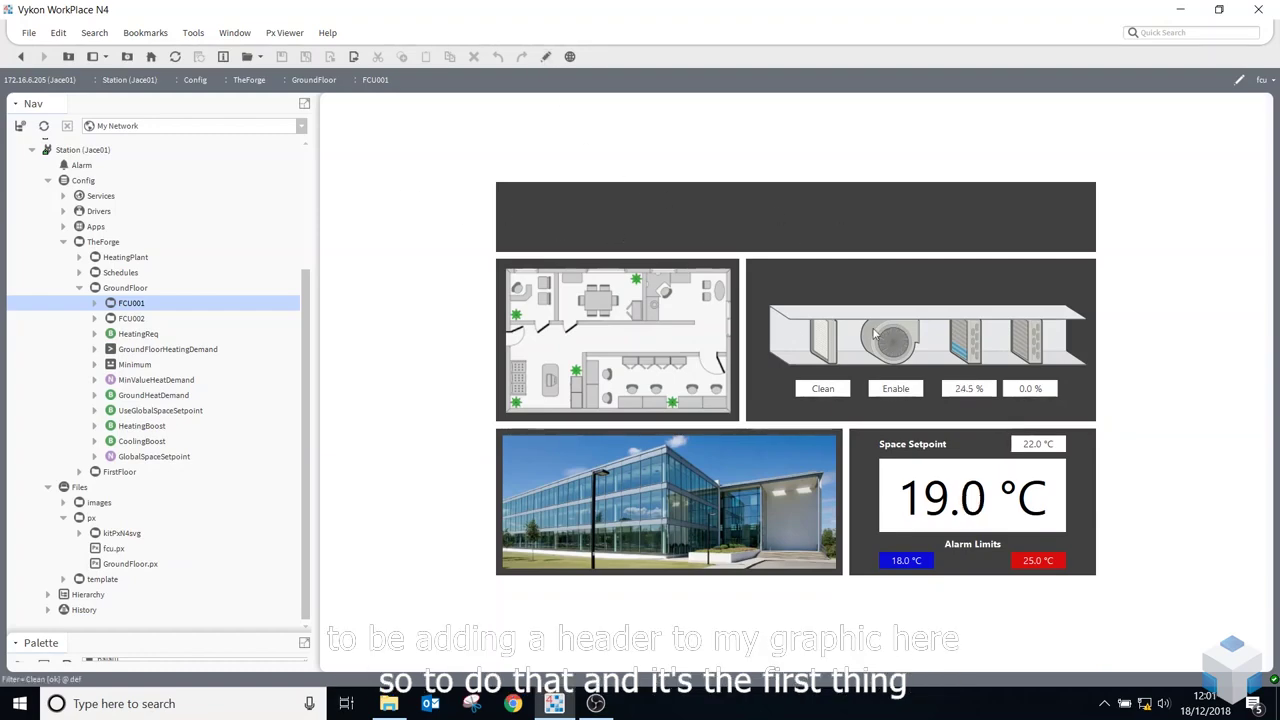
# - Check the geometry of the blank header rectangle at the top of the FCU001 graphic in edit mode
pyautogui.click(546, 58)
pyautogui.click(573, 222)
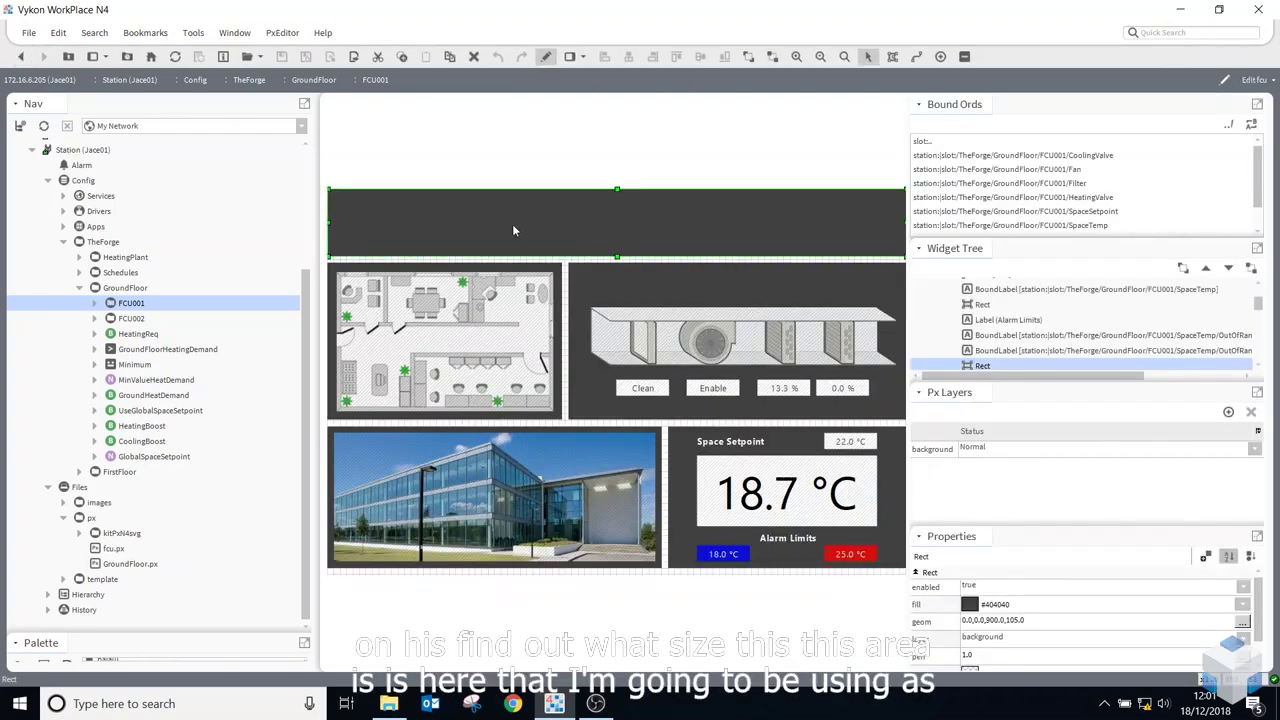
pyautogui.doubleClick(528, 229)
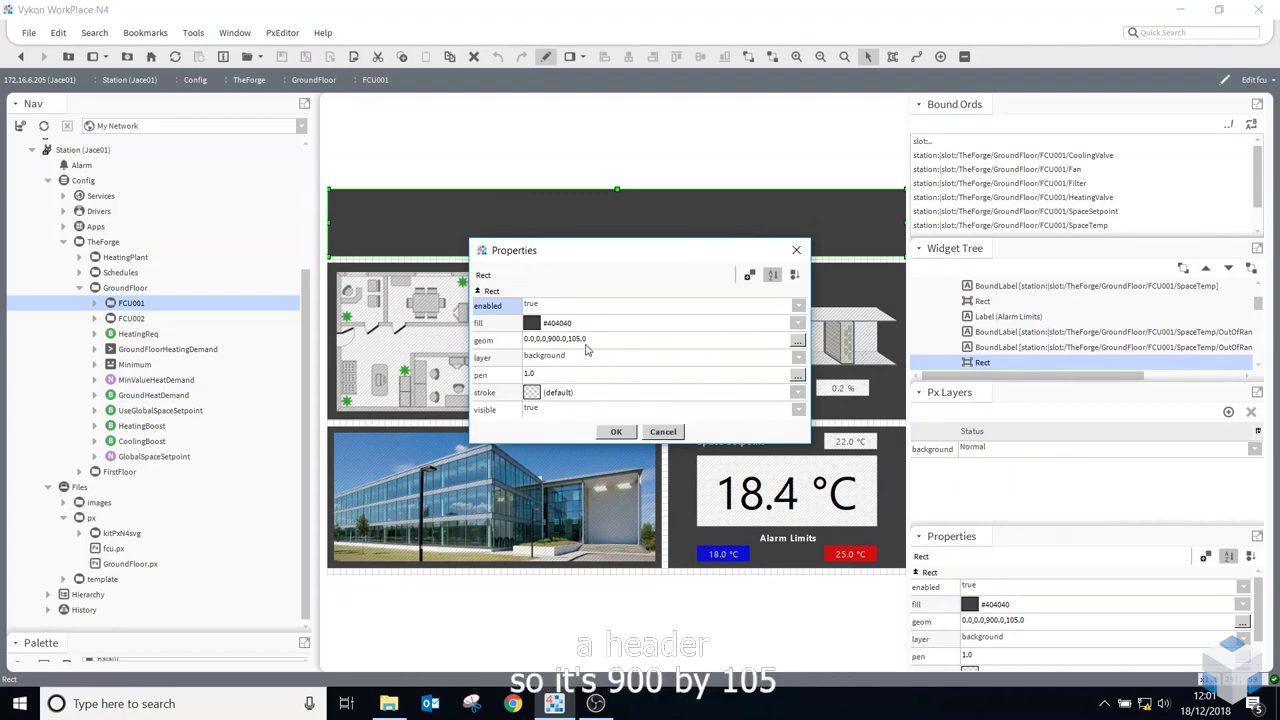
pyautogui.click(658, 433)
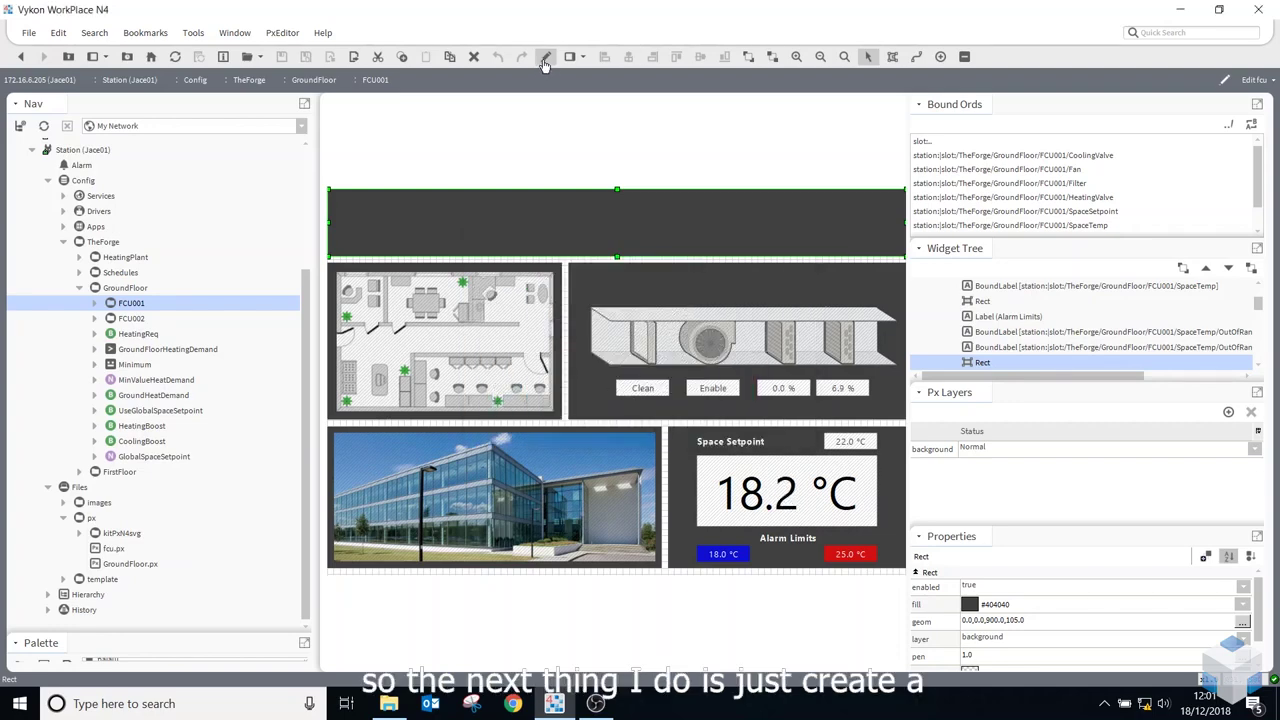
pyautogui.click(545, 60)
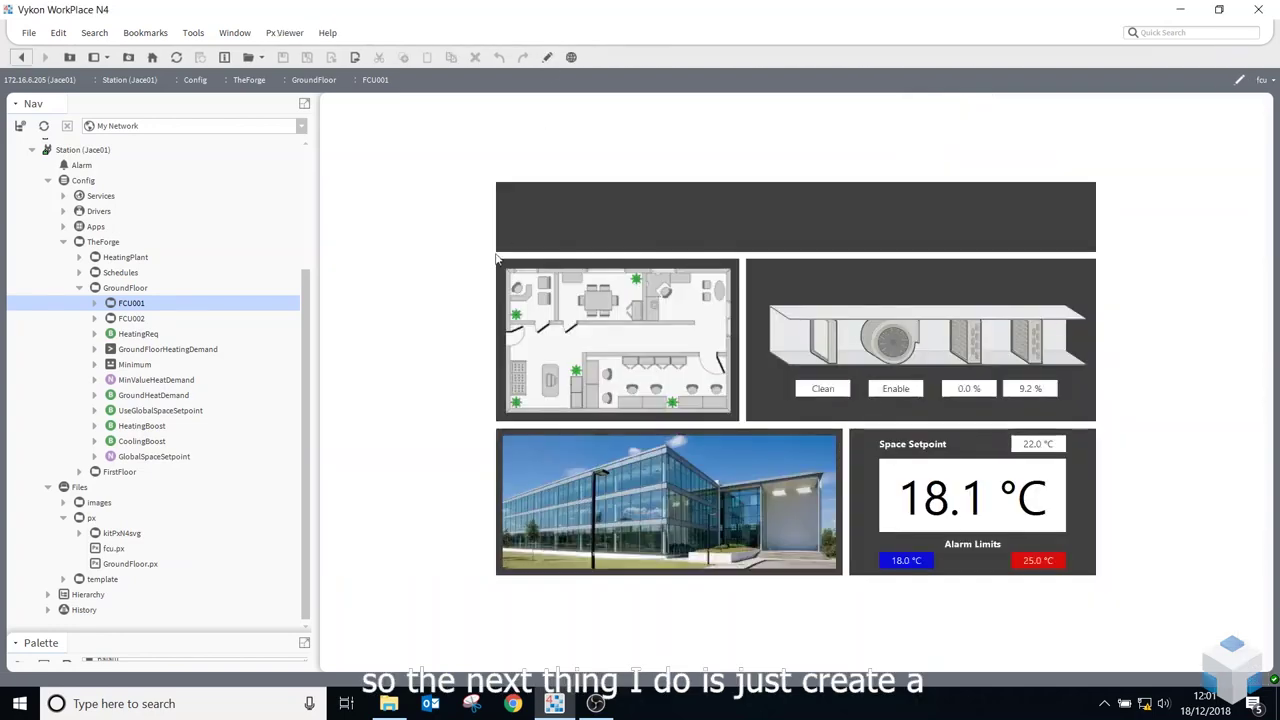
# - Create a new folder named Header under TheForge in the station's Config tree
pyautogui.click(79, 288)
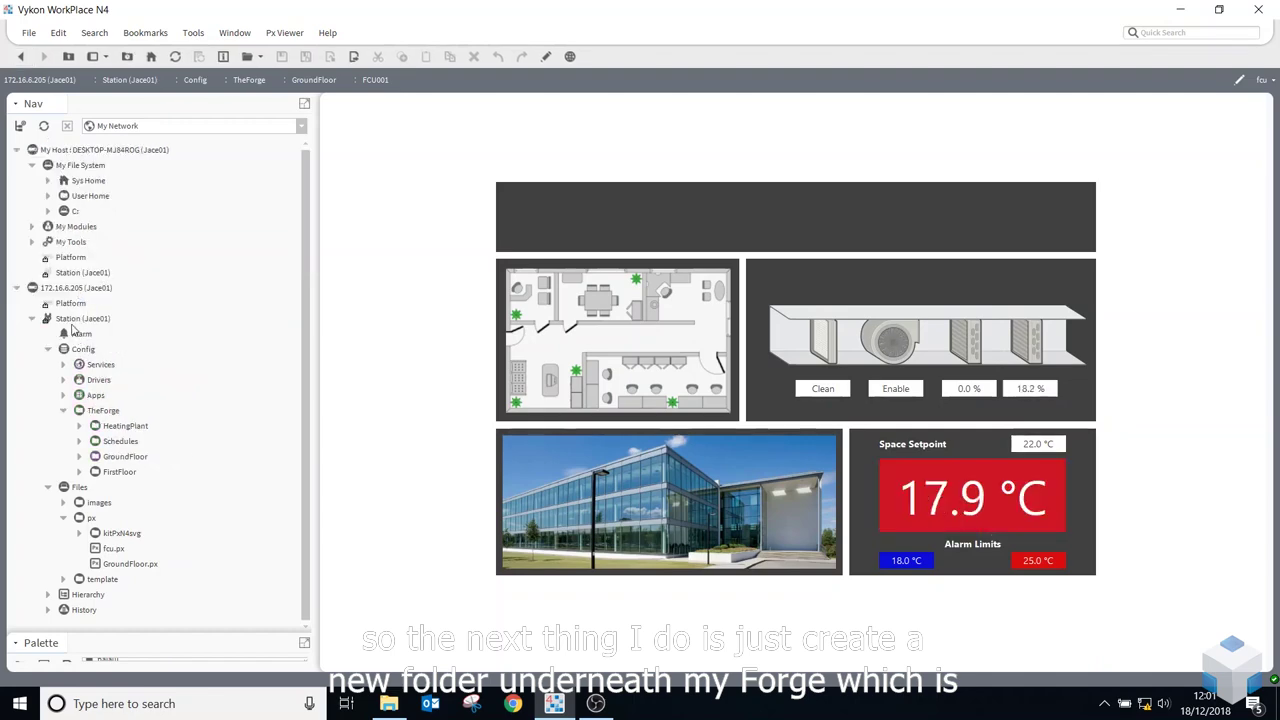
pyautogui.click(101, 414)
pyautogui.rightClick(100, 414)
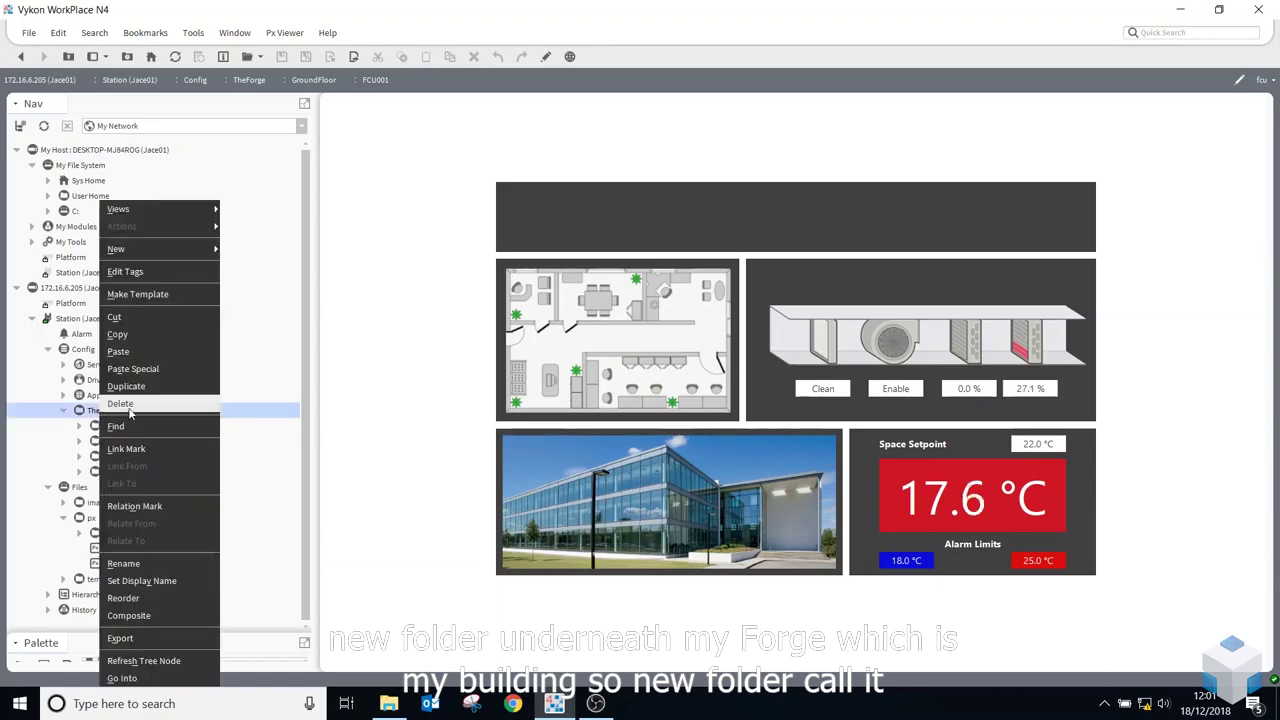
pyautogui.click(238, 249)
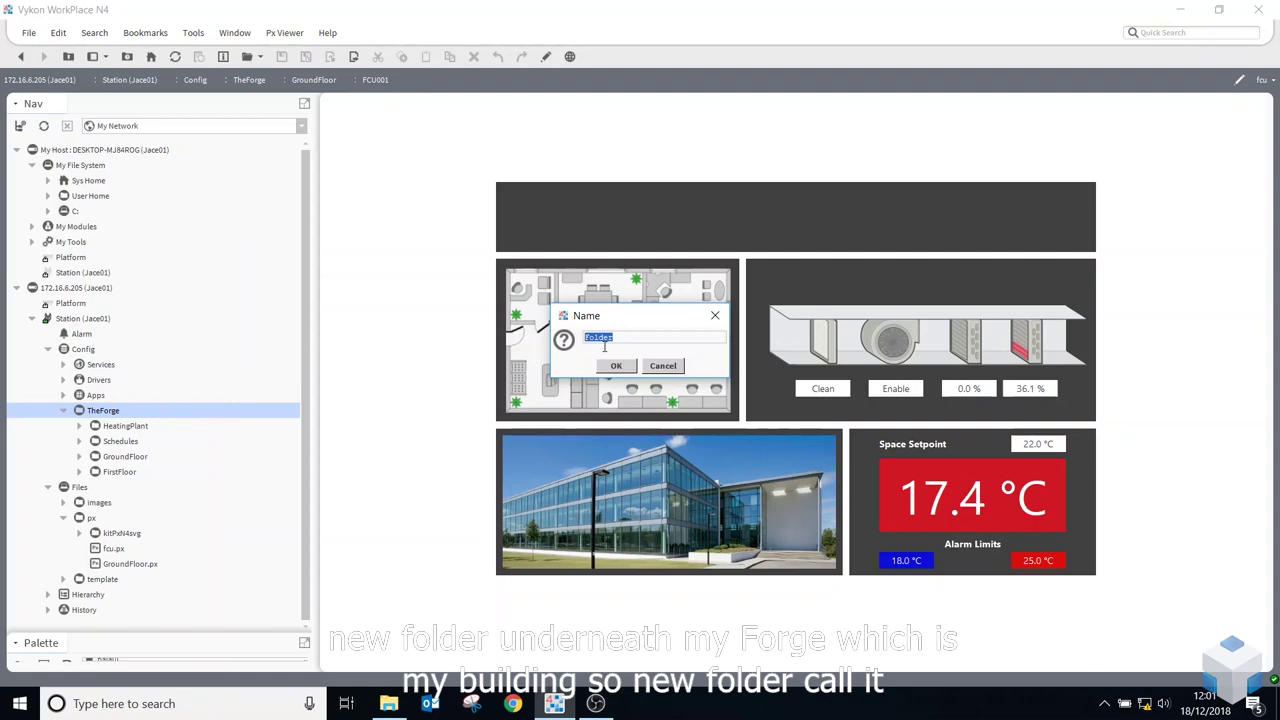
pyautogui.write('Beade')
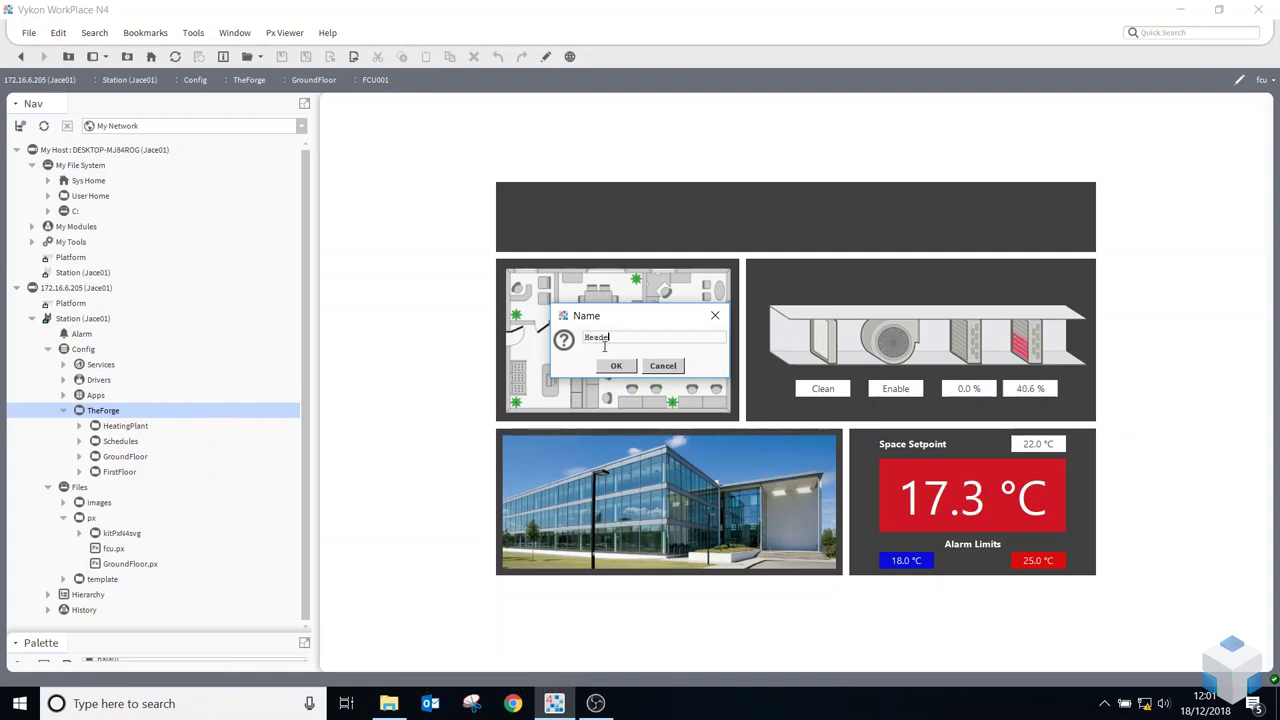
pyautogui.click(616, 365)
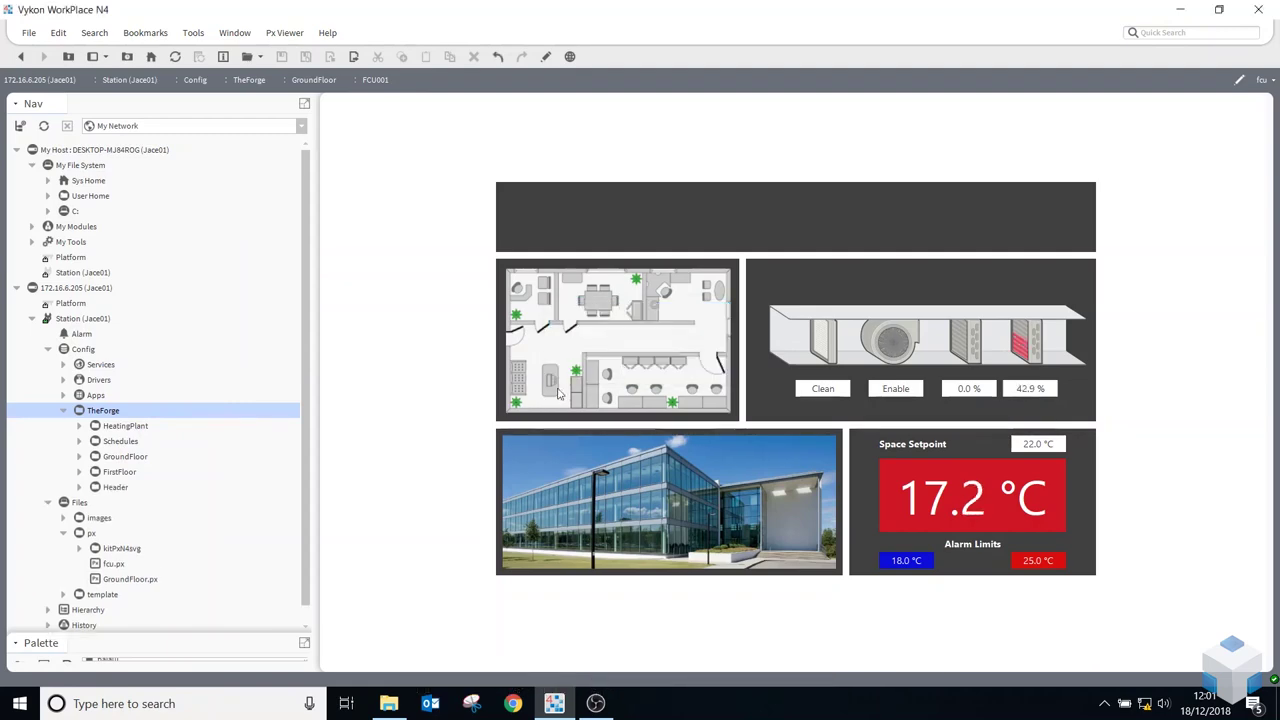
# - Create a new Px view named Header for the Header folder, with HxPxMedia as target media and px/Header.px as its file
pyautogui.doubleClick(114, 488)
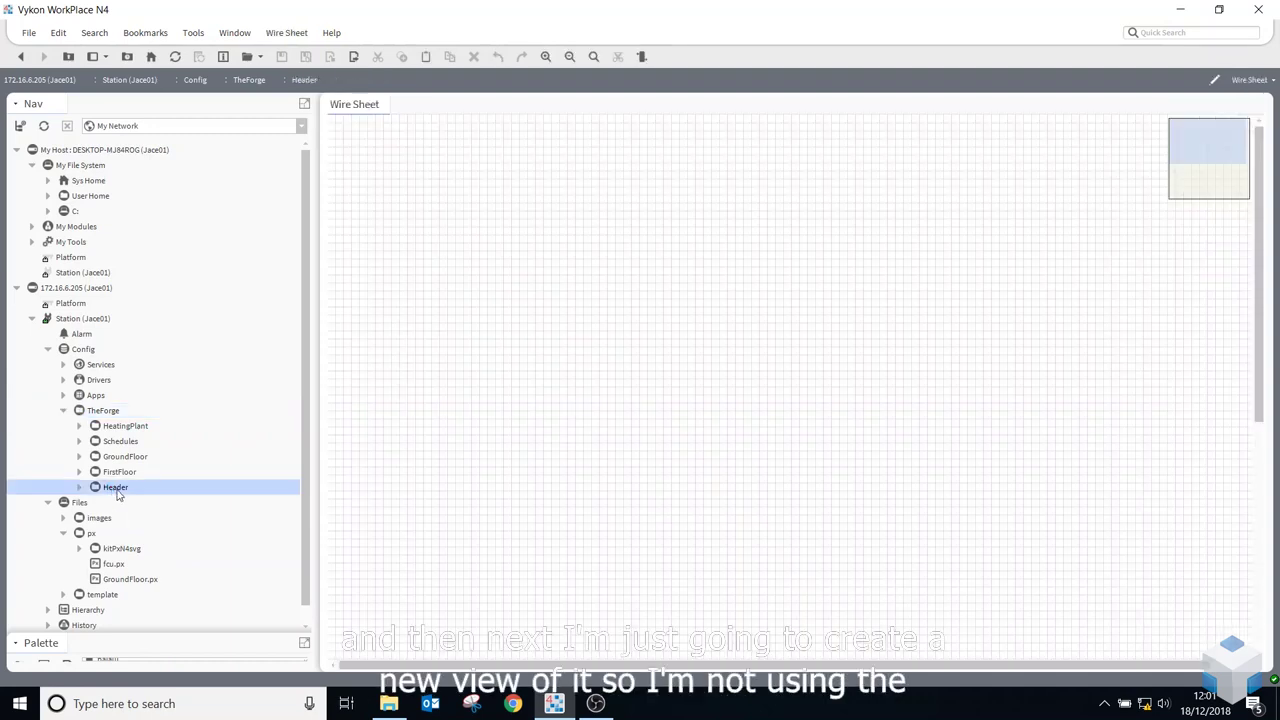
pyautogui.click(1250, 79)
pyautogui.click(1211, 206)
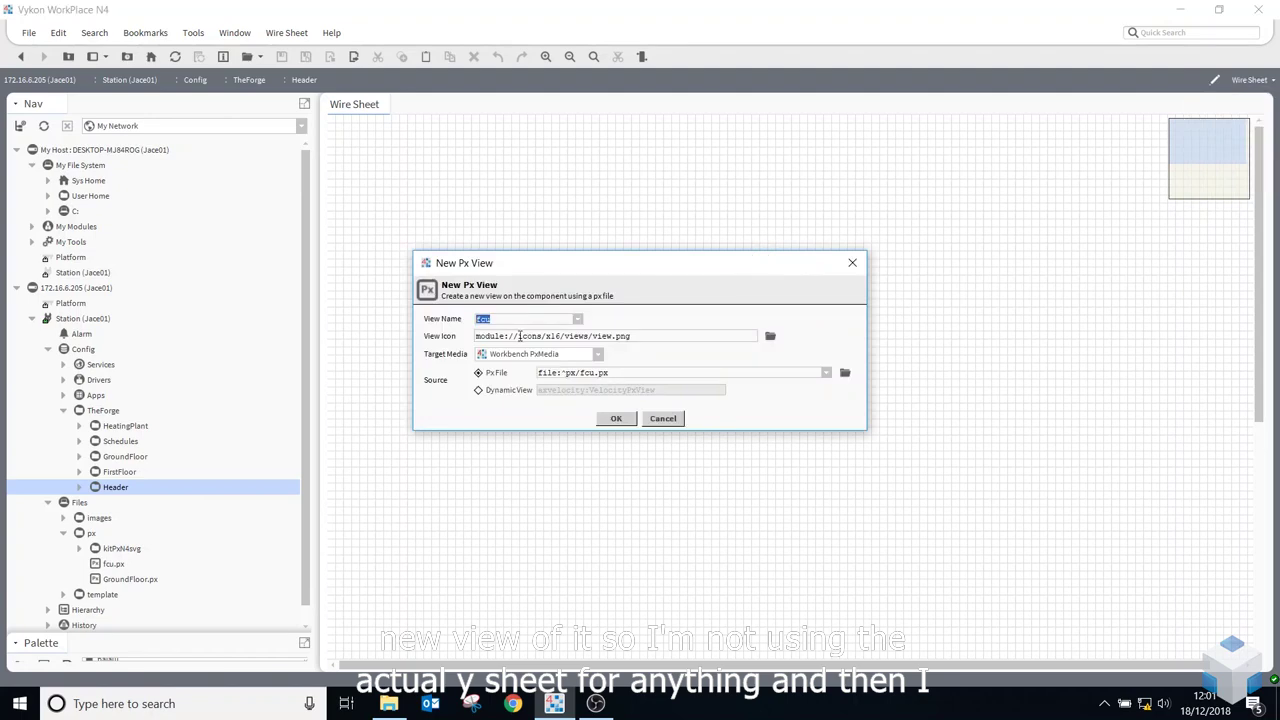
pyautogui.write('Header')
pyautogui.tripleClick(643, 372)
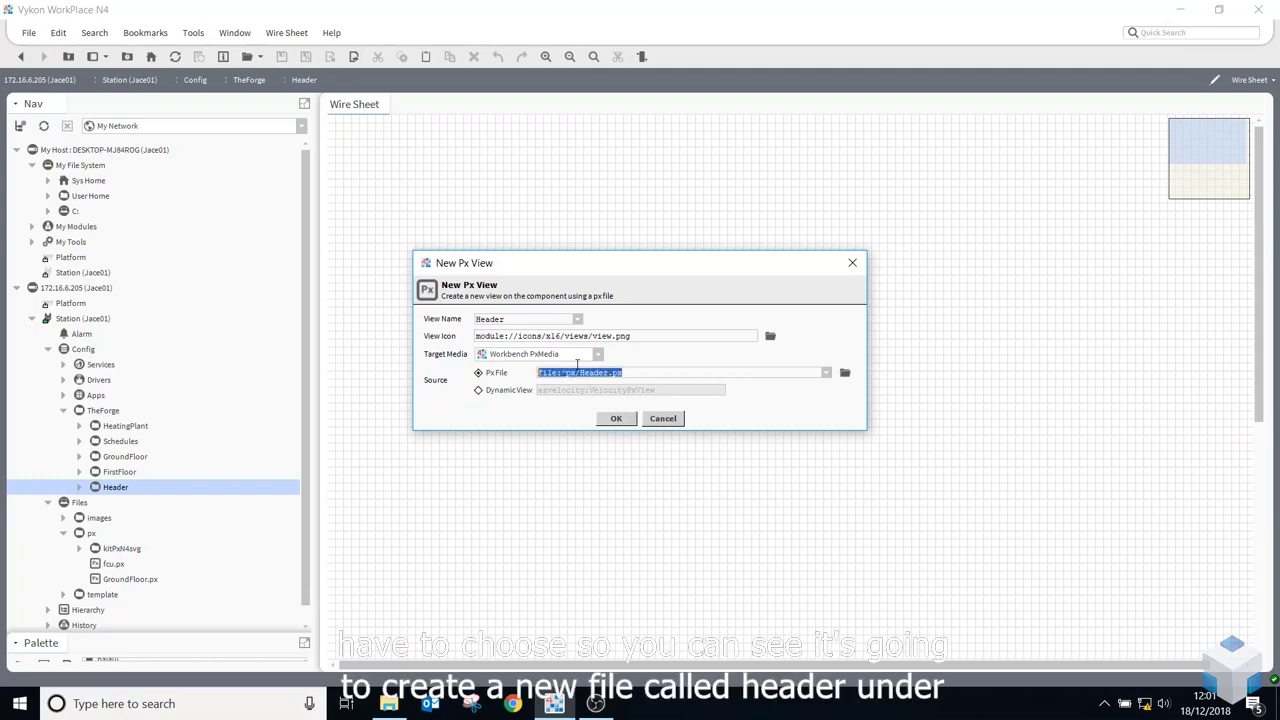
pyautogui.click(599, 356)
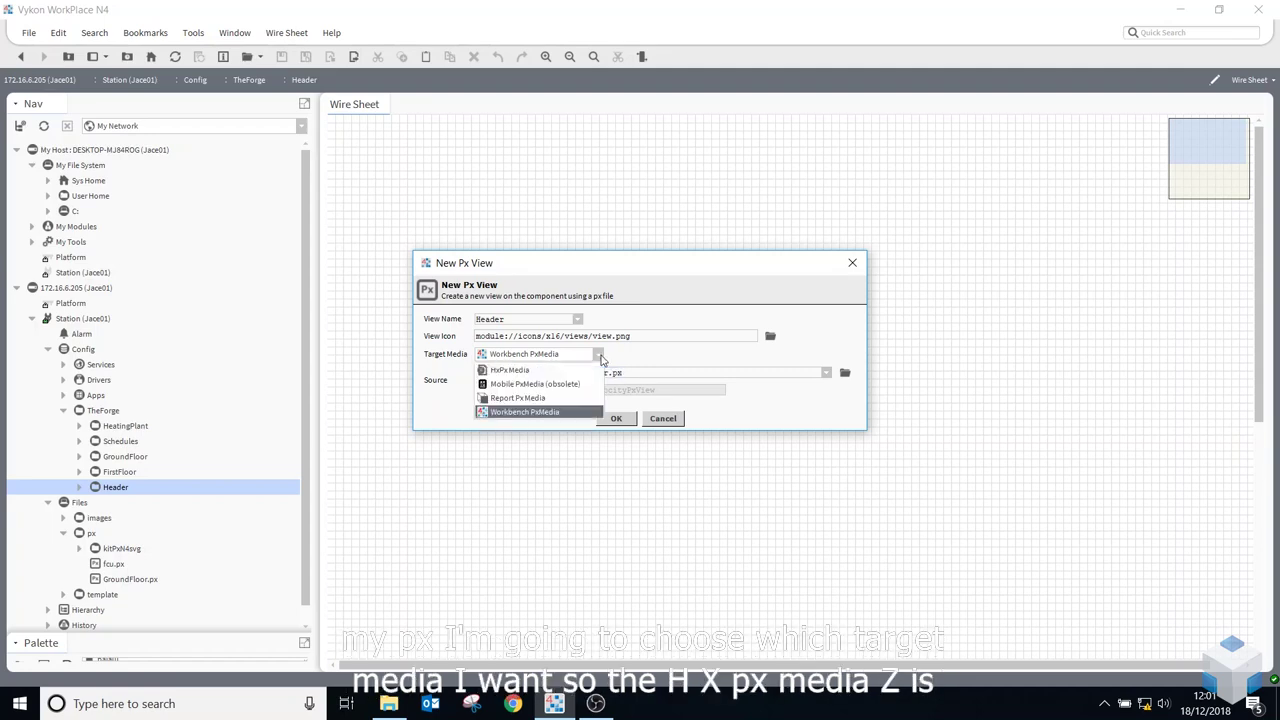
pyautogui.click(516, 371)
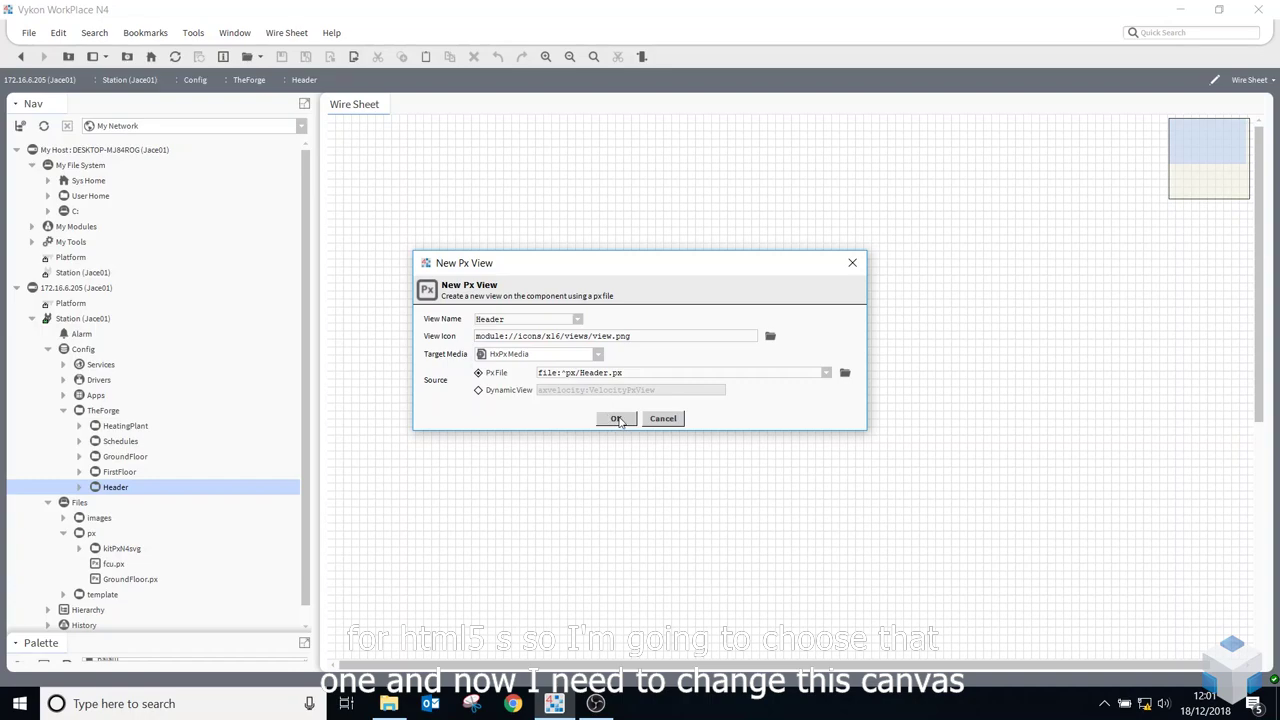
pyautogui.click(614, 418)
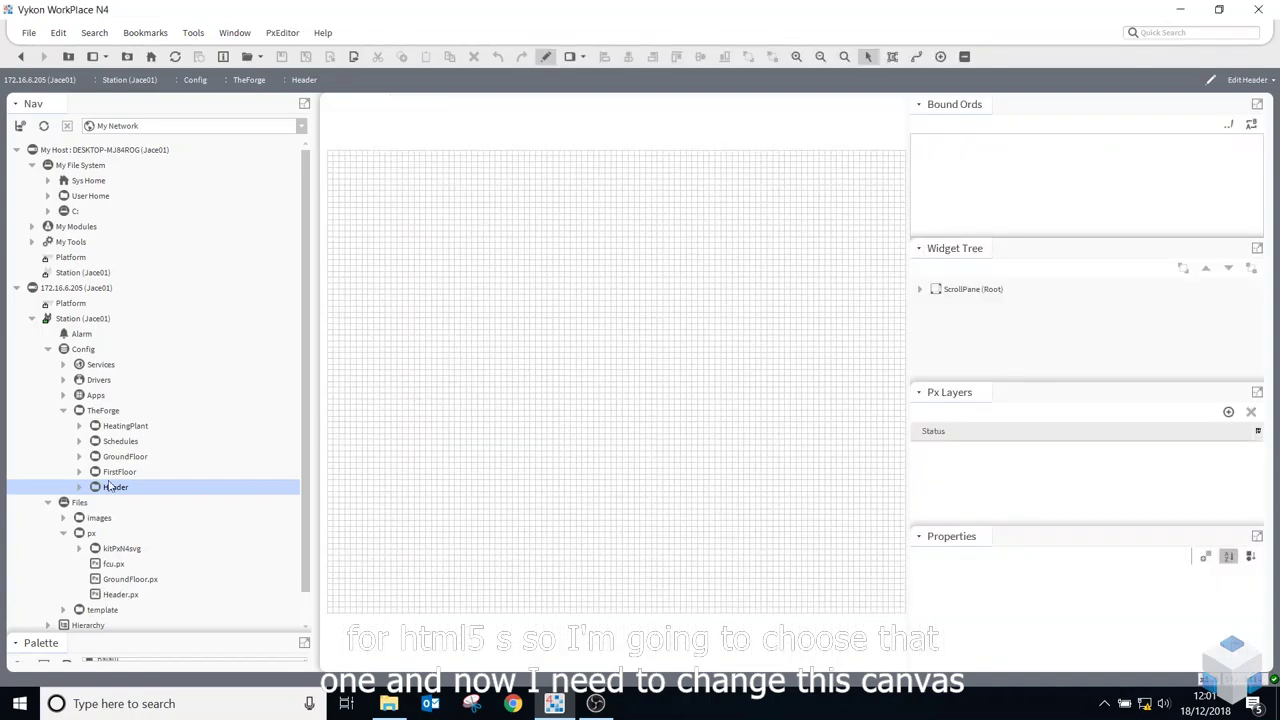
# - Set the Header canvas pane's view size to 900 wide by 105 high
pyautogui.doubleClick(537, 323)
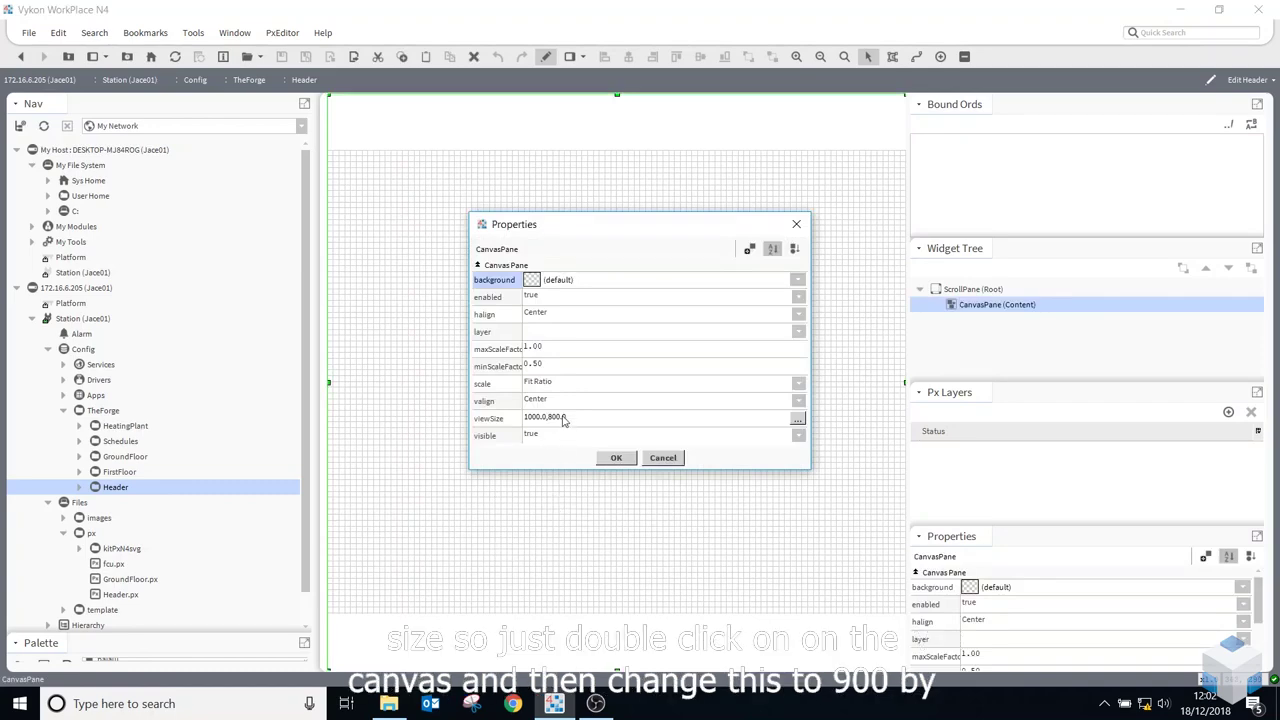
pyautogui.click(563, 421)
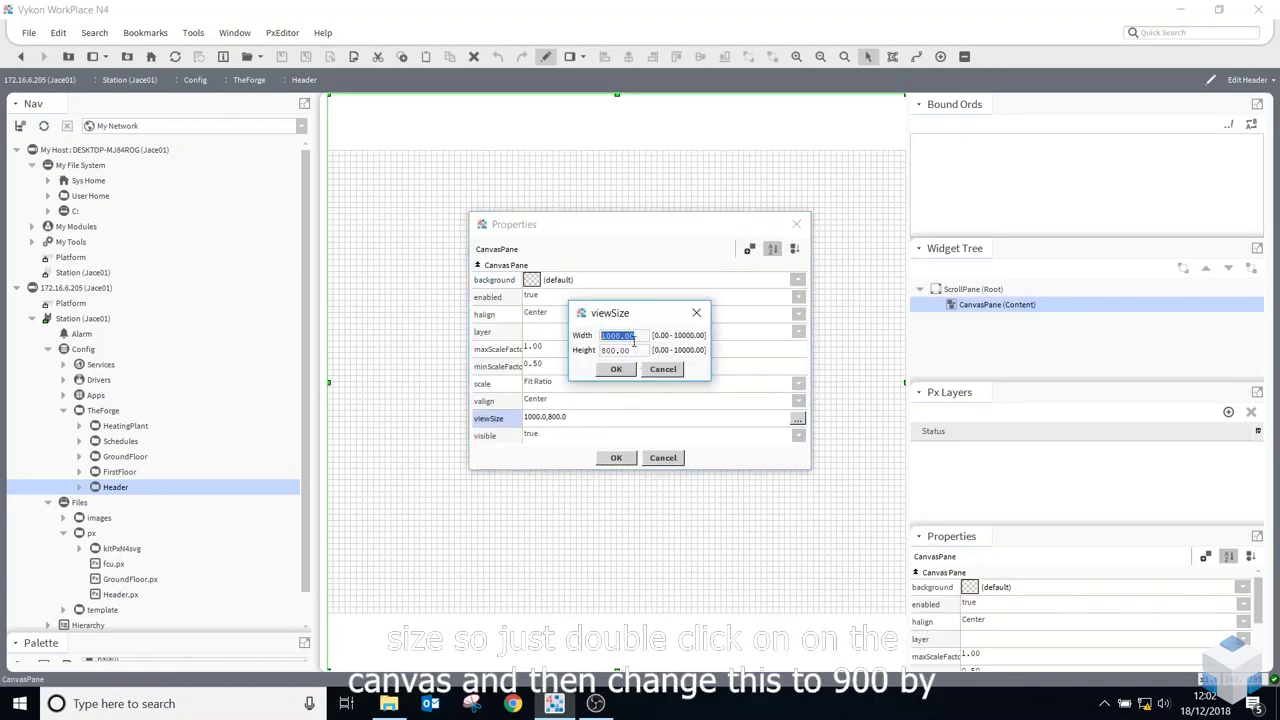
pyautogui.write('9')
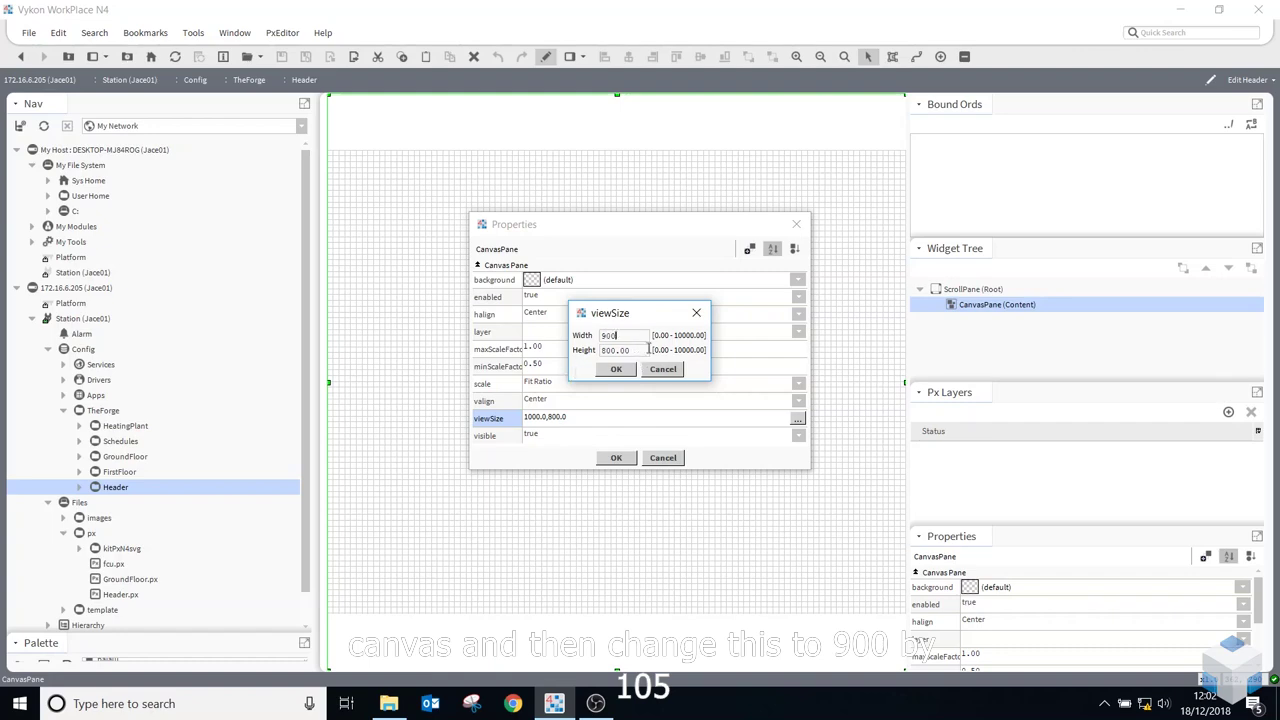
pyautogui.moveTo(640, 349); pyautogui.dragTo(449, 350)
pyautogui.write('105')
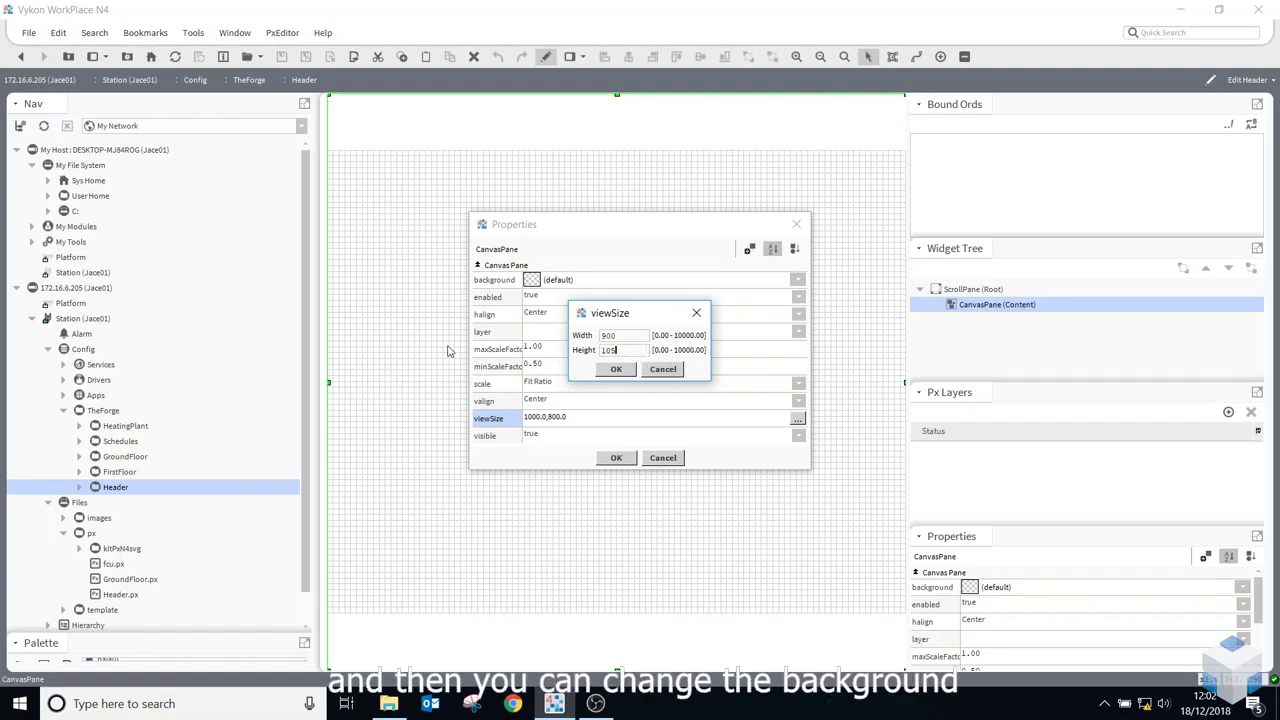
pyautogui.click(614, 368)
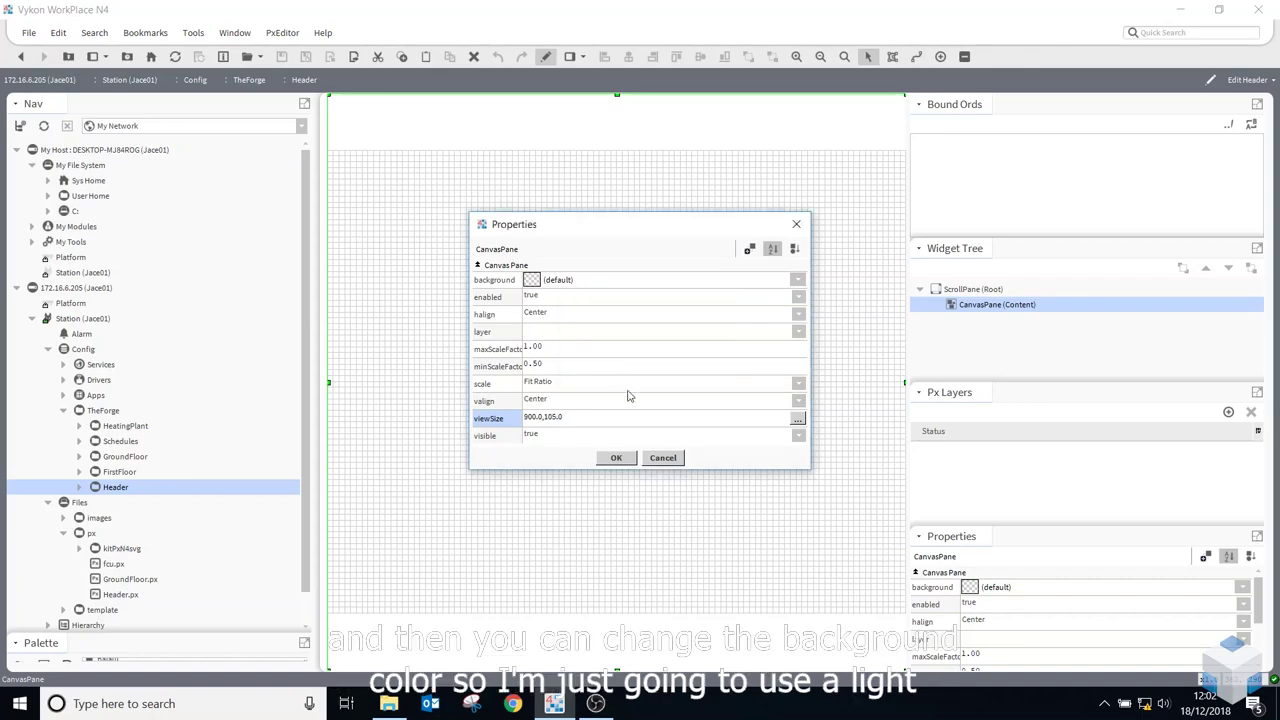
# - Set the canvas pane's background colour to grey and apply the canvas properties
pyautogui.click(565, 280)
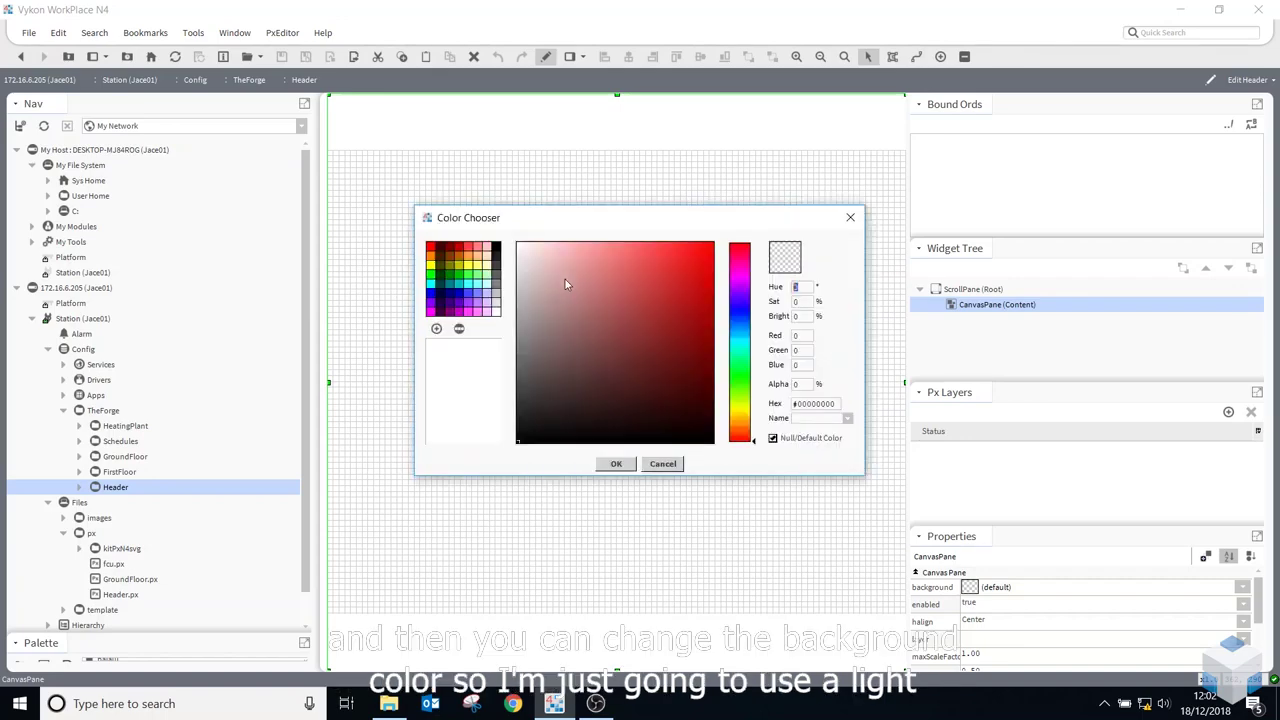
pyautogui.click(497, 291)
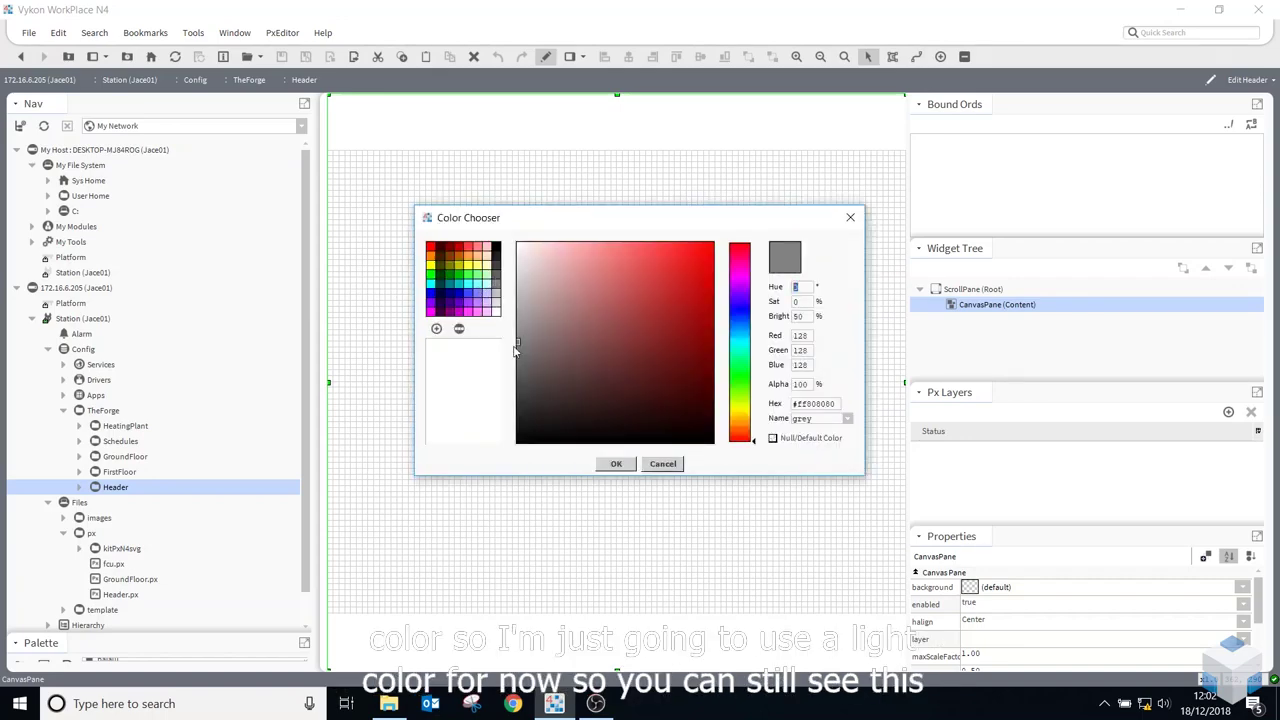
pyautogui.click(614, 465)
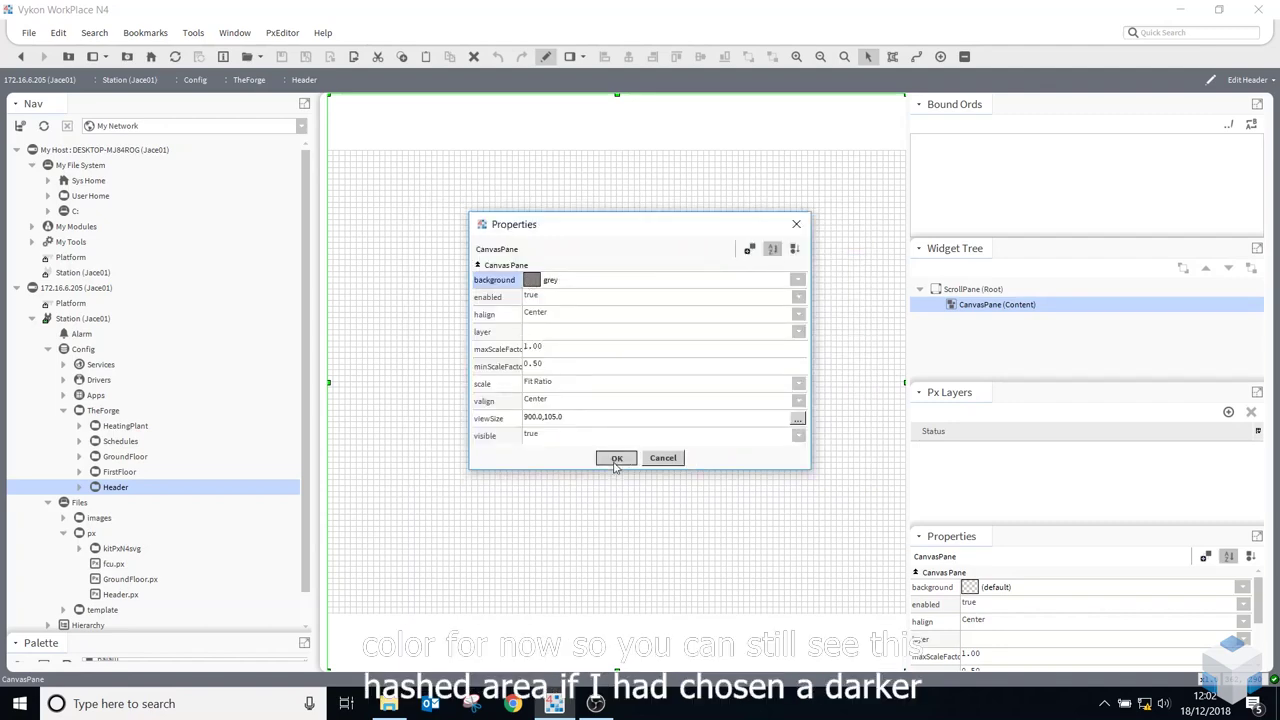
pyautogui.click(614, 457)
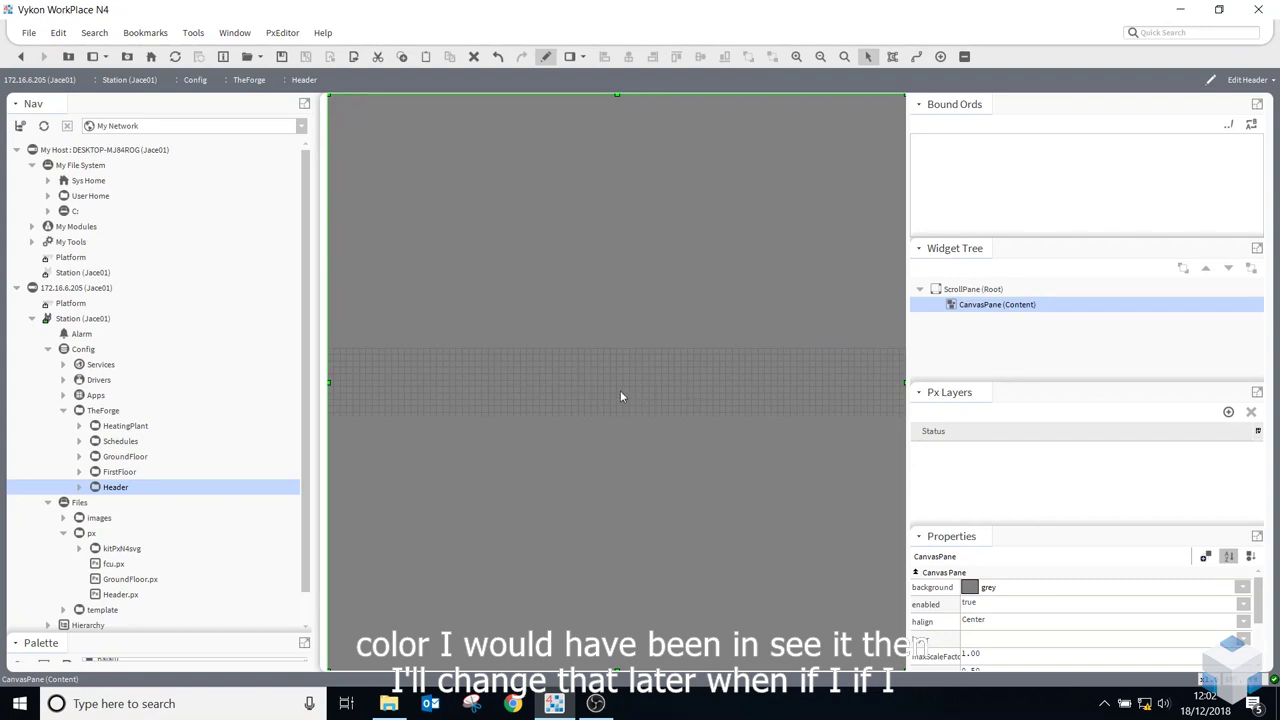
pyautogui.click(484, 388)
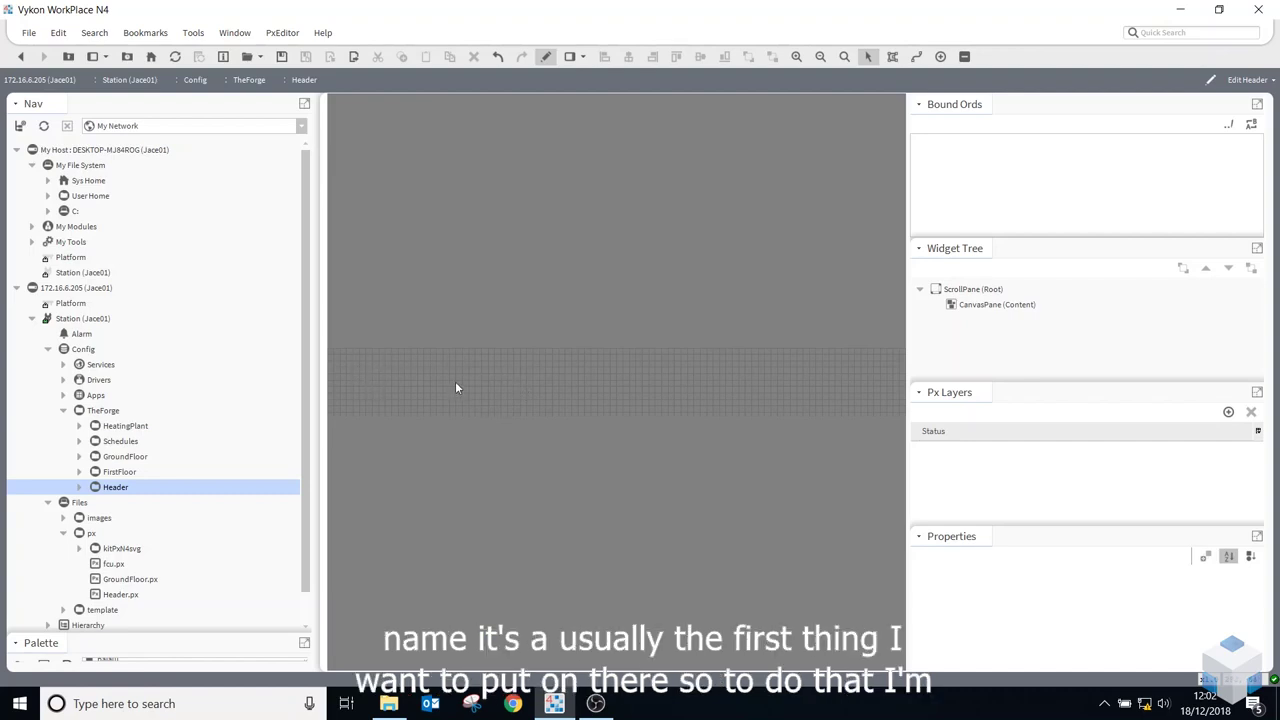
# - Start a bound label from the Header folder on the canvas and set its font to bold 28 pt Nirmala UI
pyautogui.moveTo(104, 488); pyautogui.dragTo(366, 374)
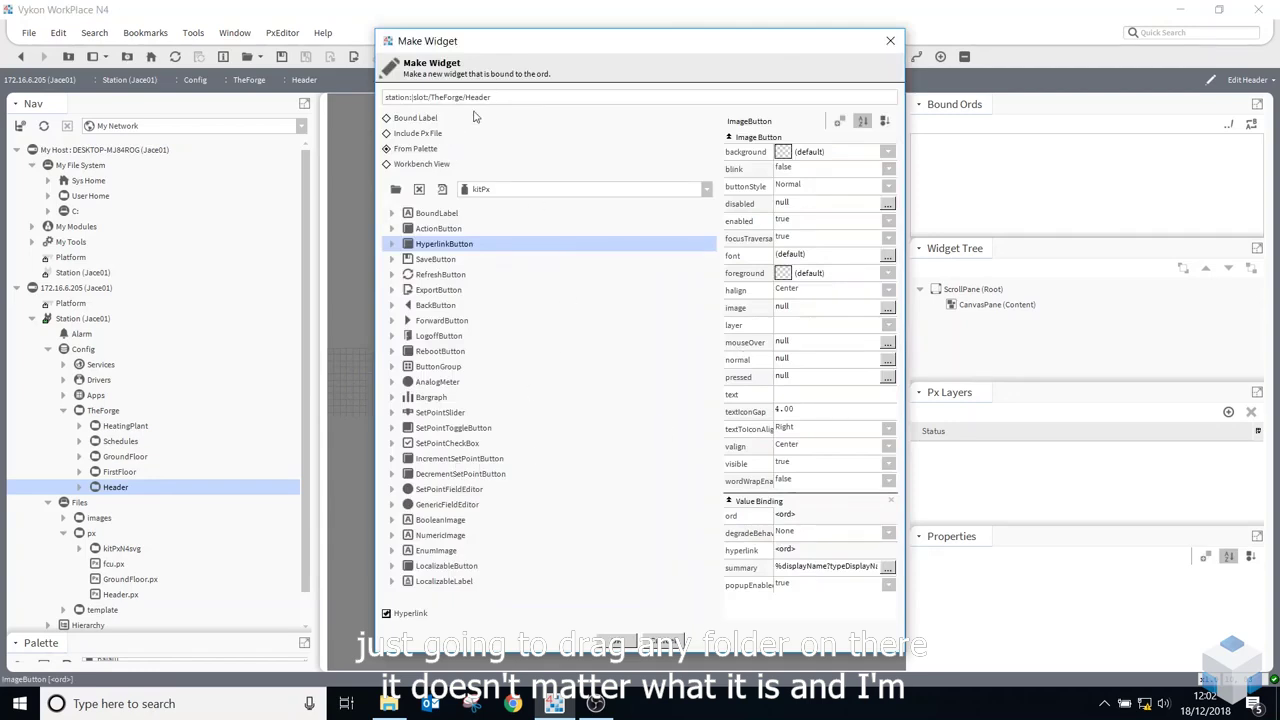
pyautogui.click(388, 118)
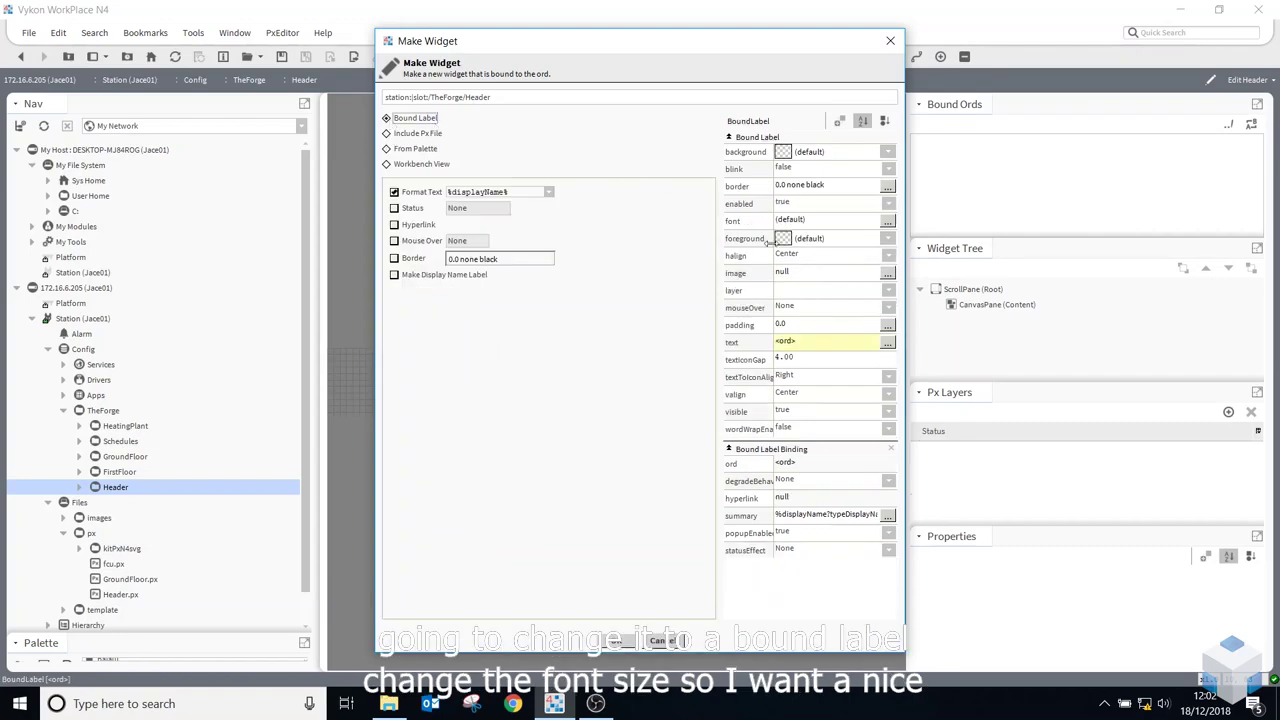
pyautogui.click(803, 222)
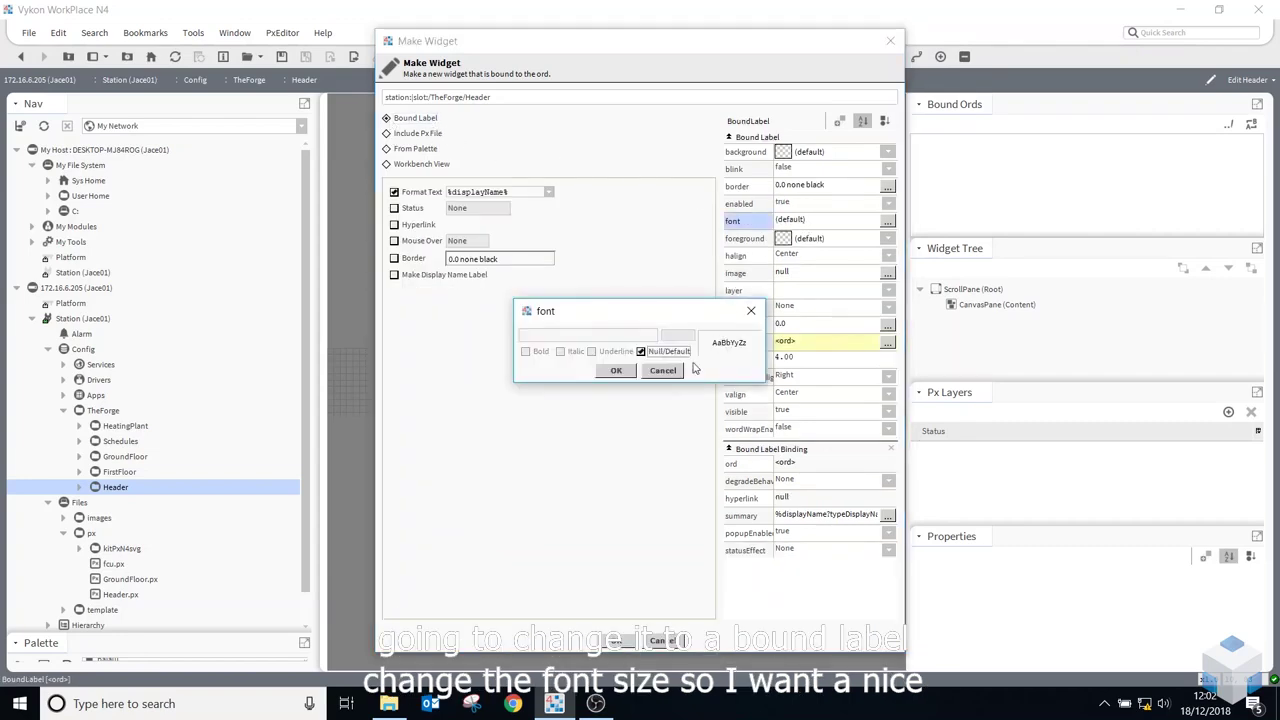
pyautogui.click(651, 337)
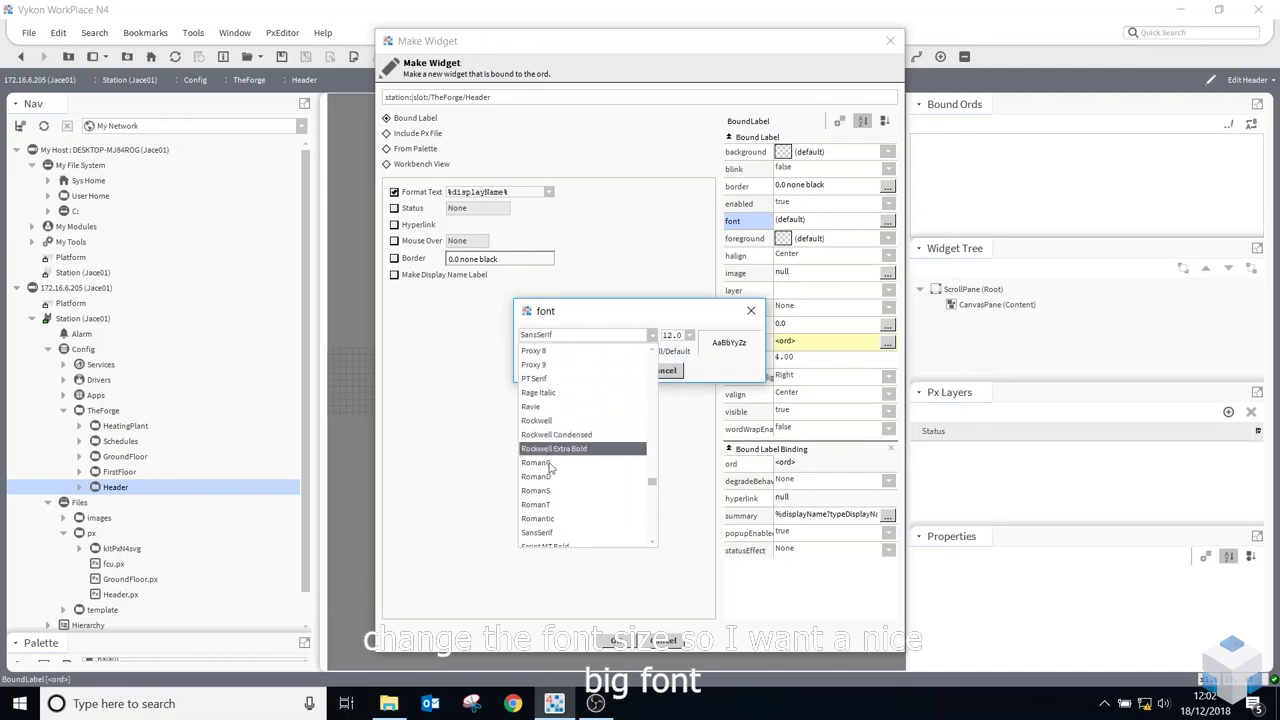
pyautogui.scroll(10, 551, 460)
pyautogui.click(555, 381)
pyautogui.click(689, 336)
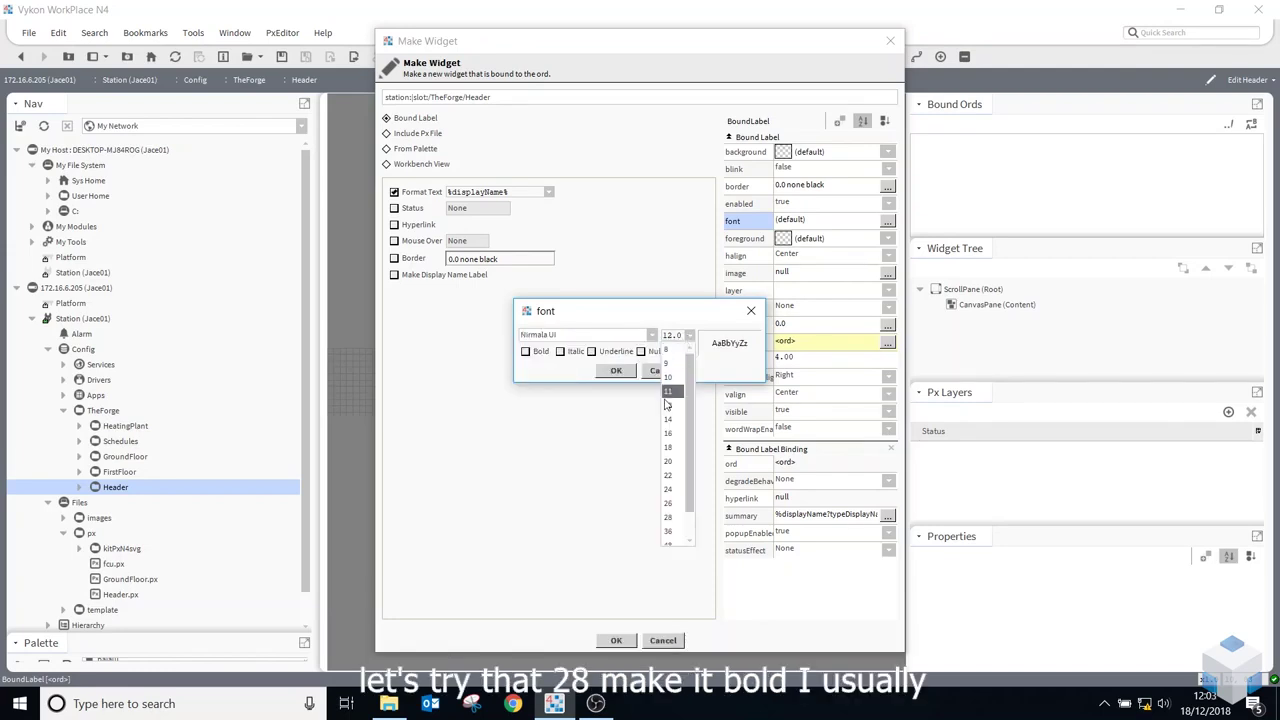
pyautogui.click(673, 517)
pyautogui.click(536, 352)
pyautogui.click(614, 371)
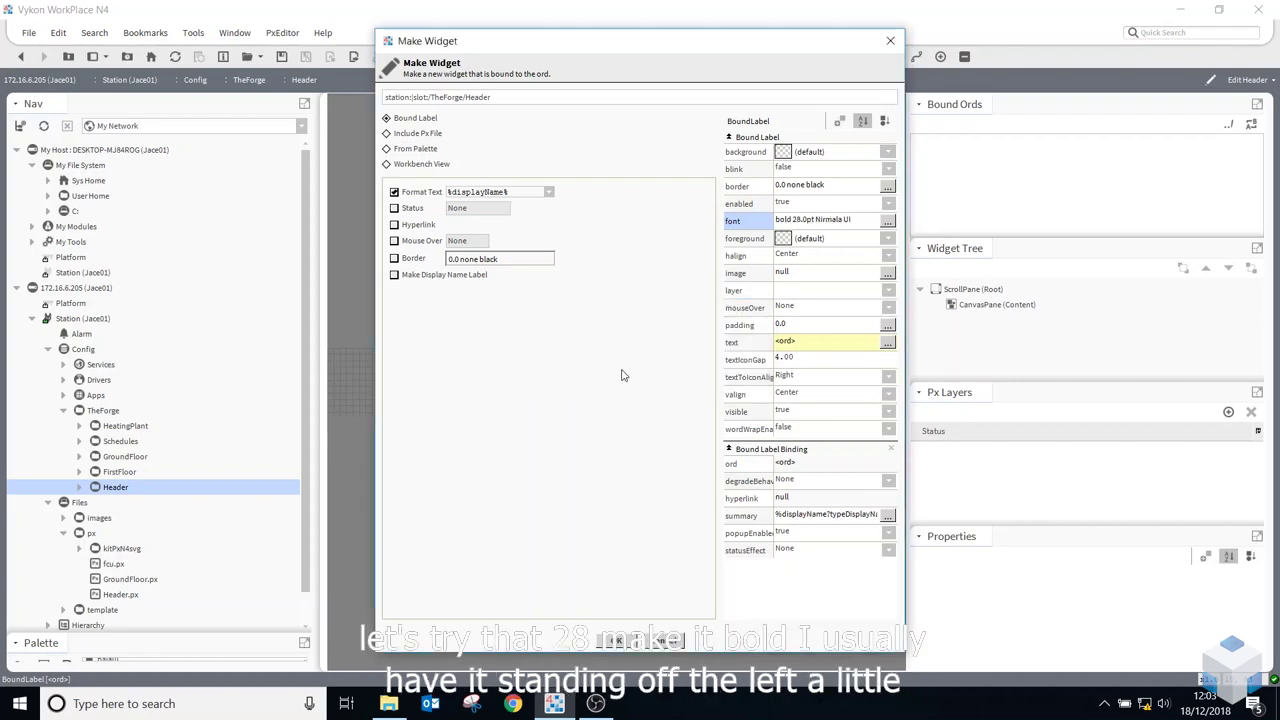
# - Set the bound label's left padding to 10
pyautogui.doubleClick(787, 327)
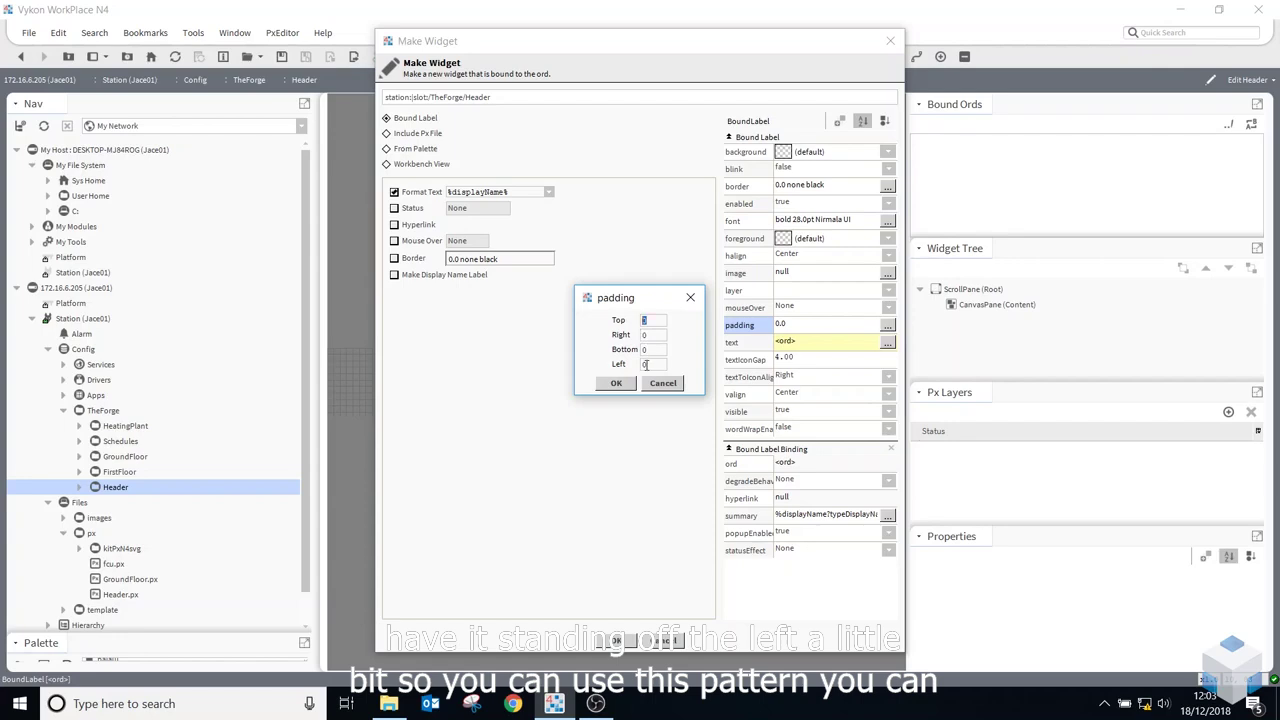
pyautogui.click(643, 364)
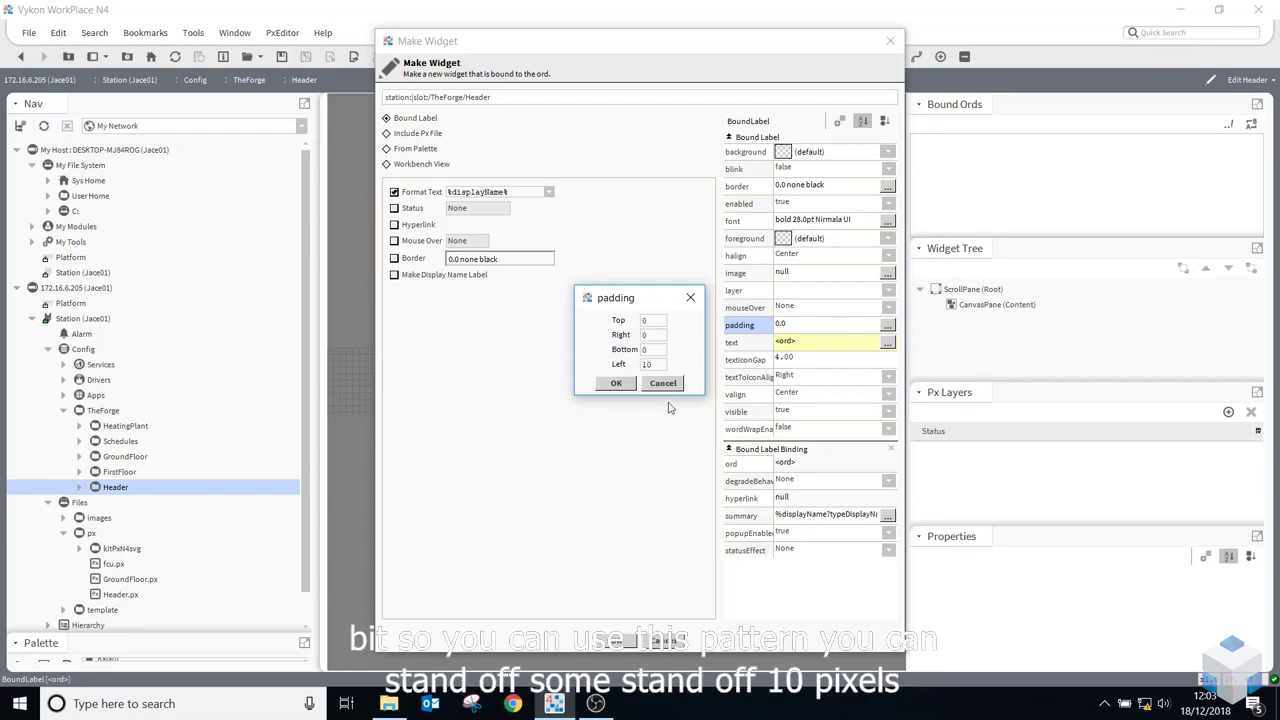
pyautogui.click(616, 383)
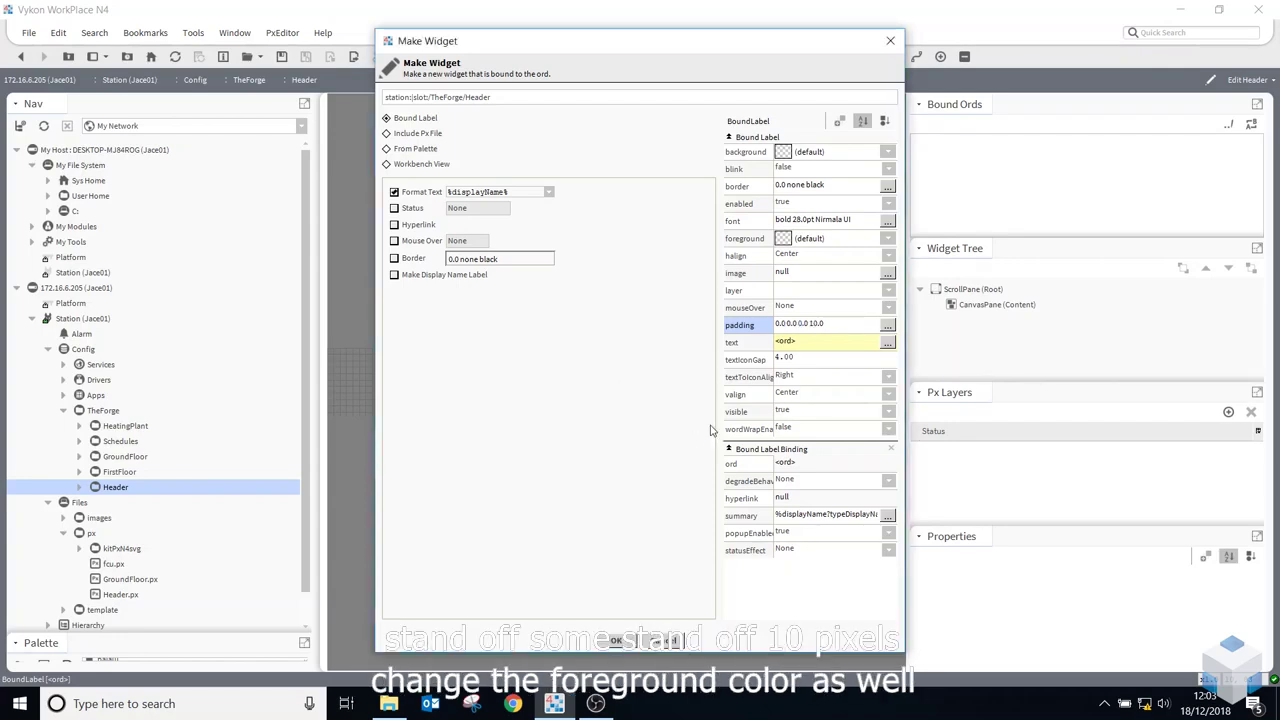
# - Set the bound label's foreground to white, keep %displayName% as its format text, and create the label
pyautogui.click(810, 241)
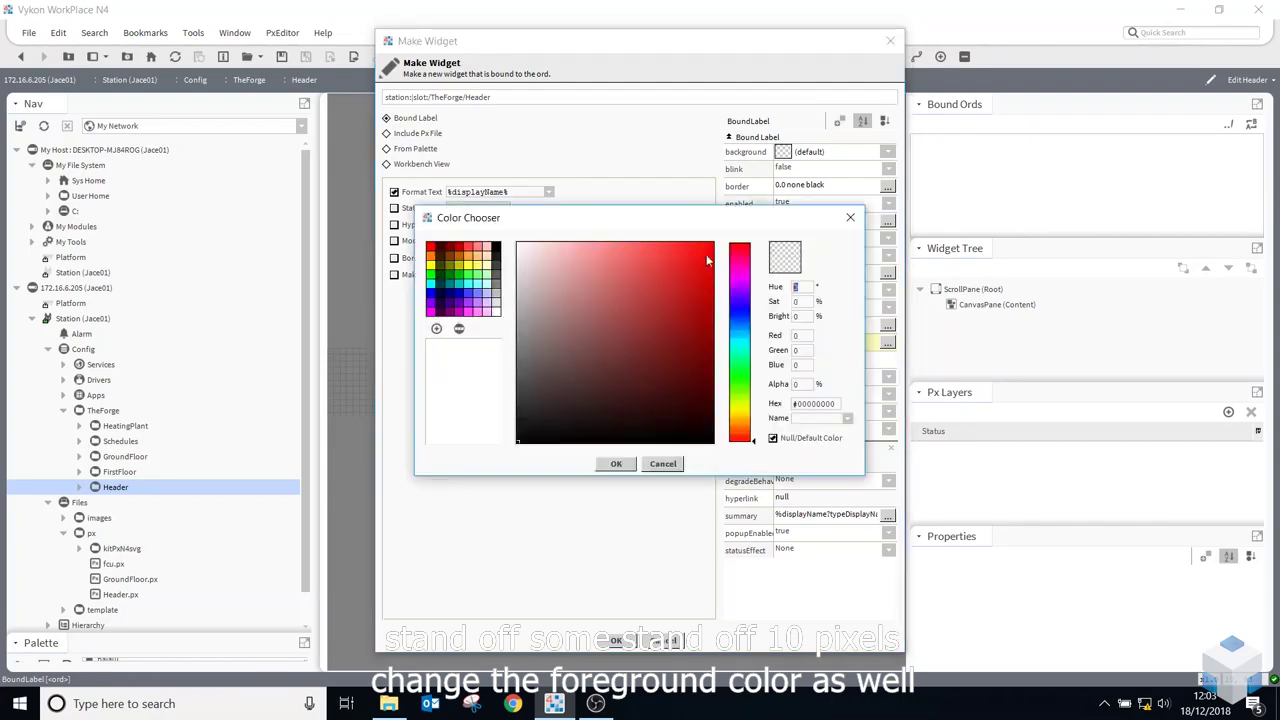
pyautogui.click(494, 315)
pyautogui.click(614, 463)
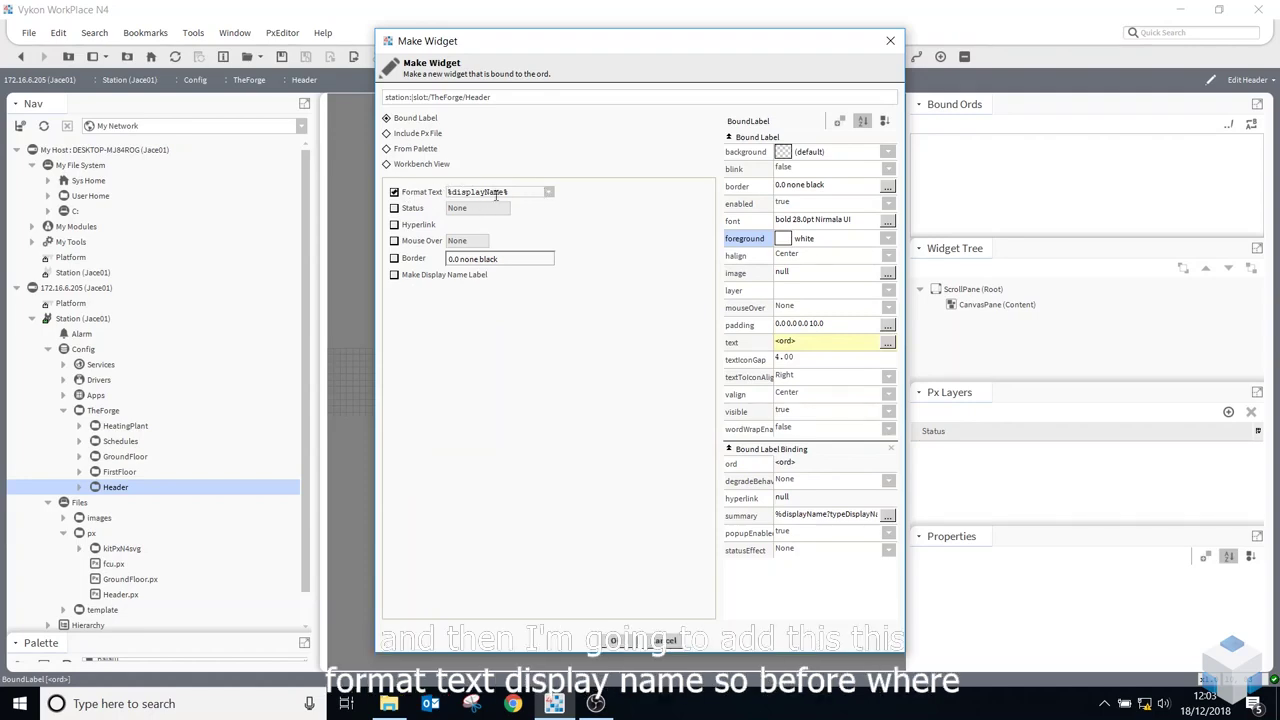
pyautogui.click(548, 191)
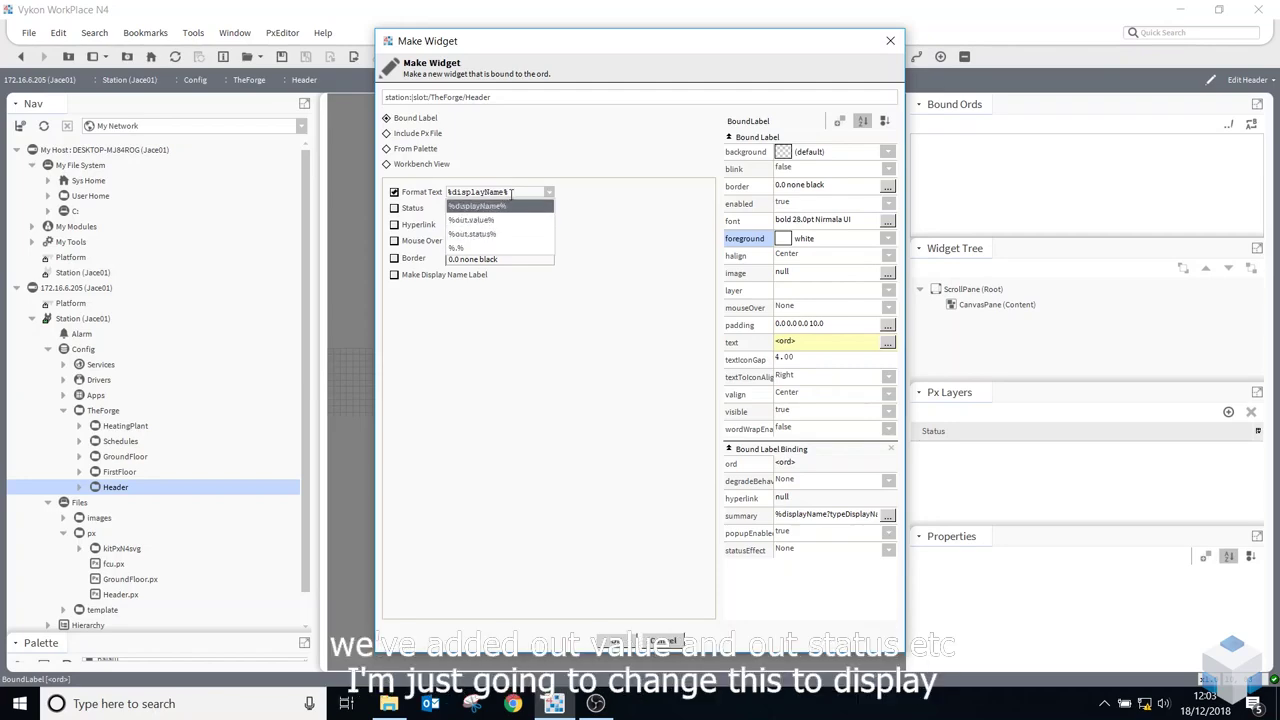
pyautogui.doubleClick(511, 191)
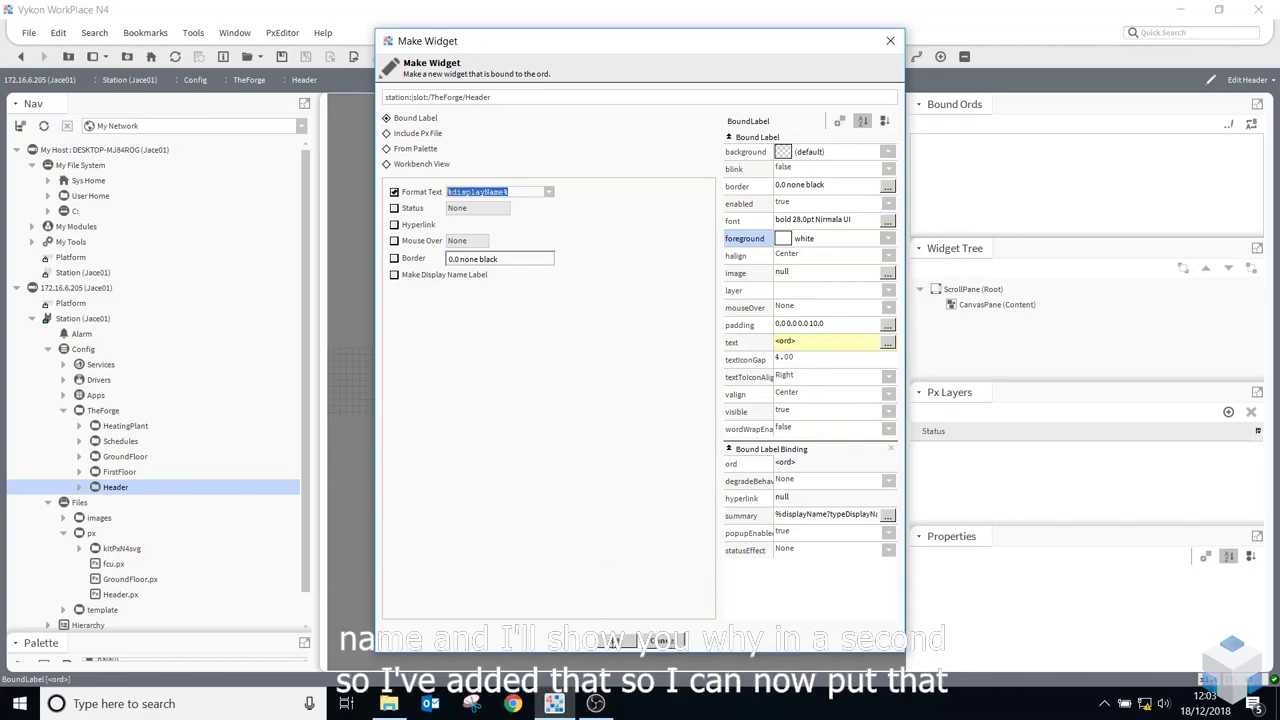
pyautogui.click(612, 640)
# - Place the bound label at the canvas's left edge and size it to 375 wide by the full 105 height
pyautogui.moveTo(377, 377); pyautogui.dragTo(363, 384)
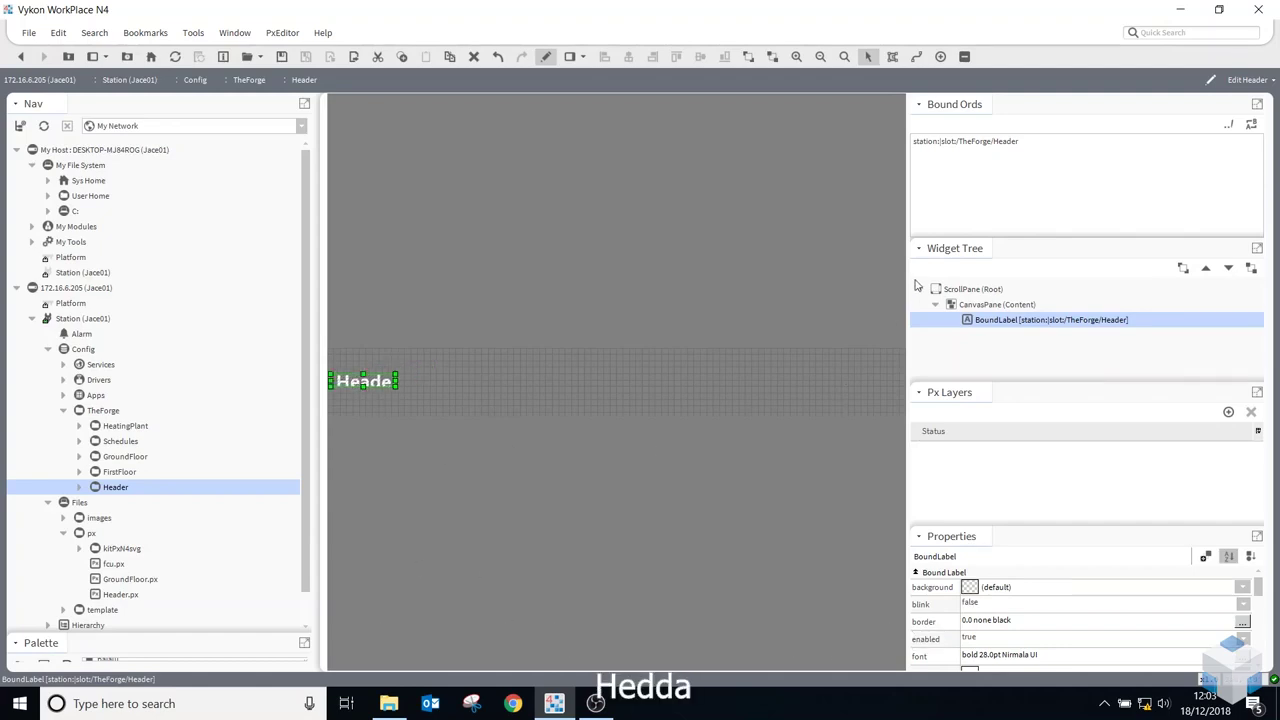
pyautogui.moveTo(908, 275); pyautogui.dragTo(1100, 275)
pyautogui.moveTo(457, 379); pyautogui.dragTo(664, 390)
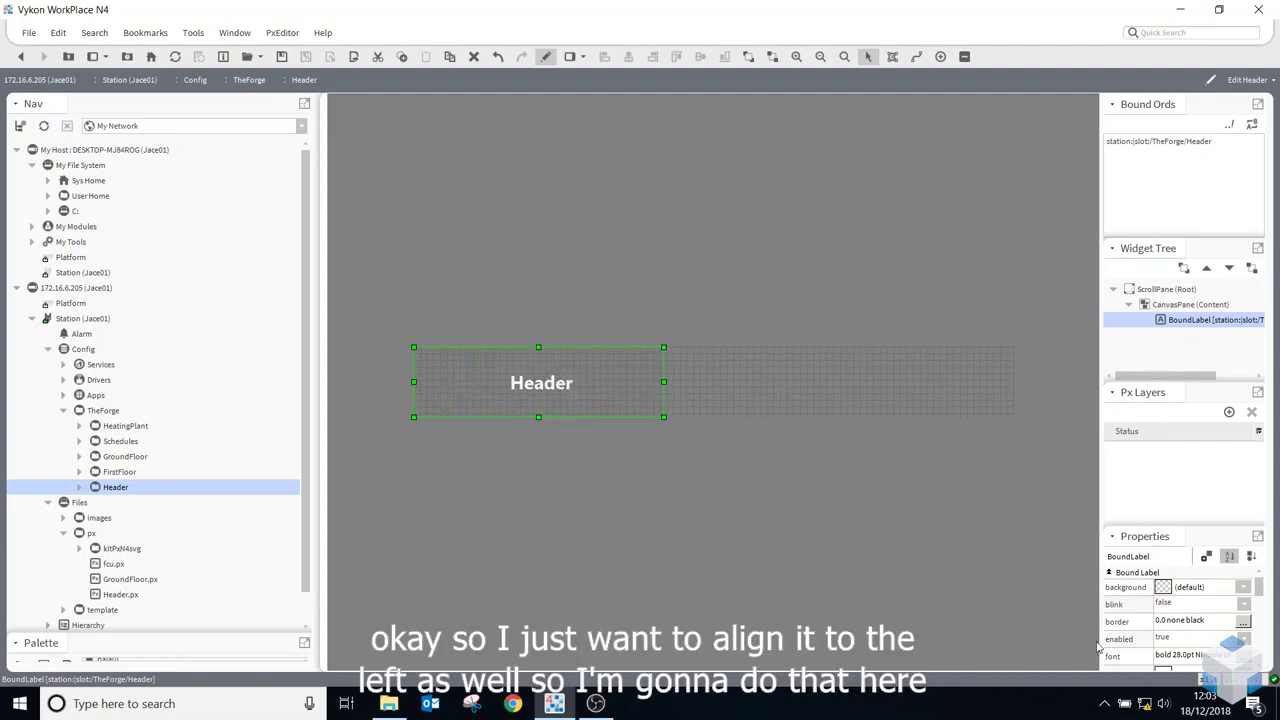
# - Set the bound label's horizontal alignment to Left
pyautogui.scroll(-3, 1163, 650)
pyautogui.click(1170, 600)
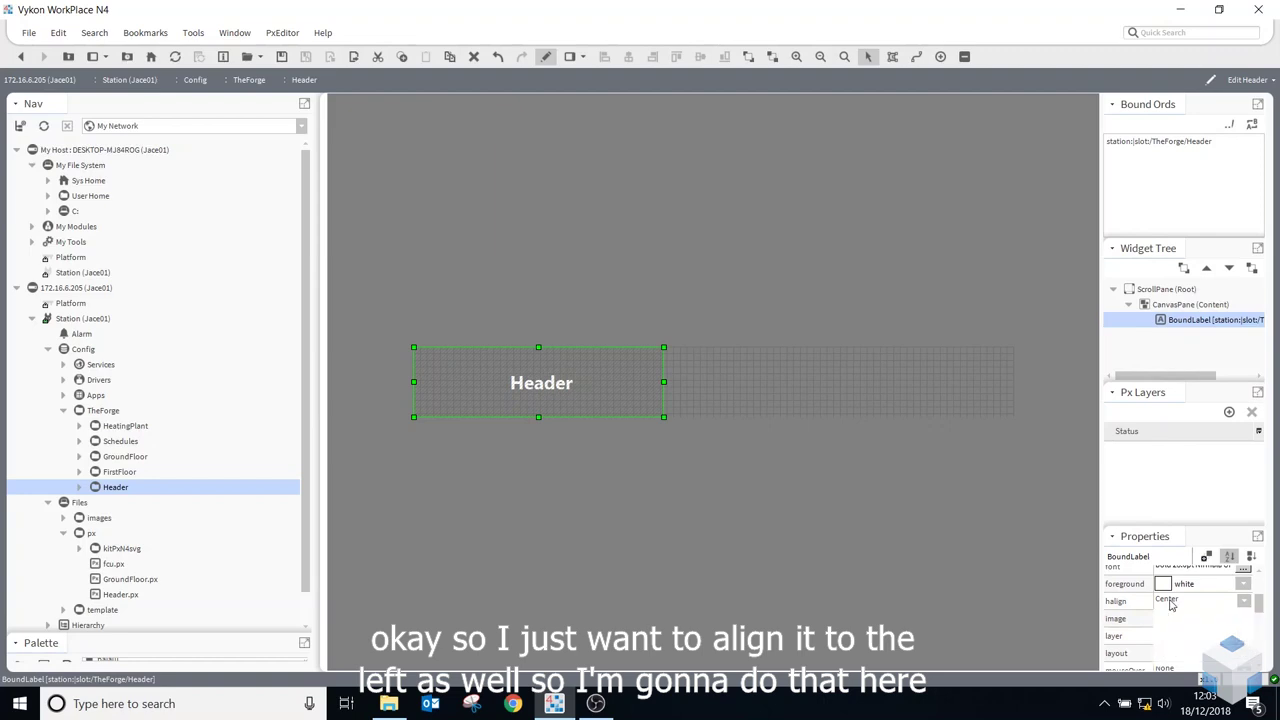
pyautogui.click(1178, 614)
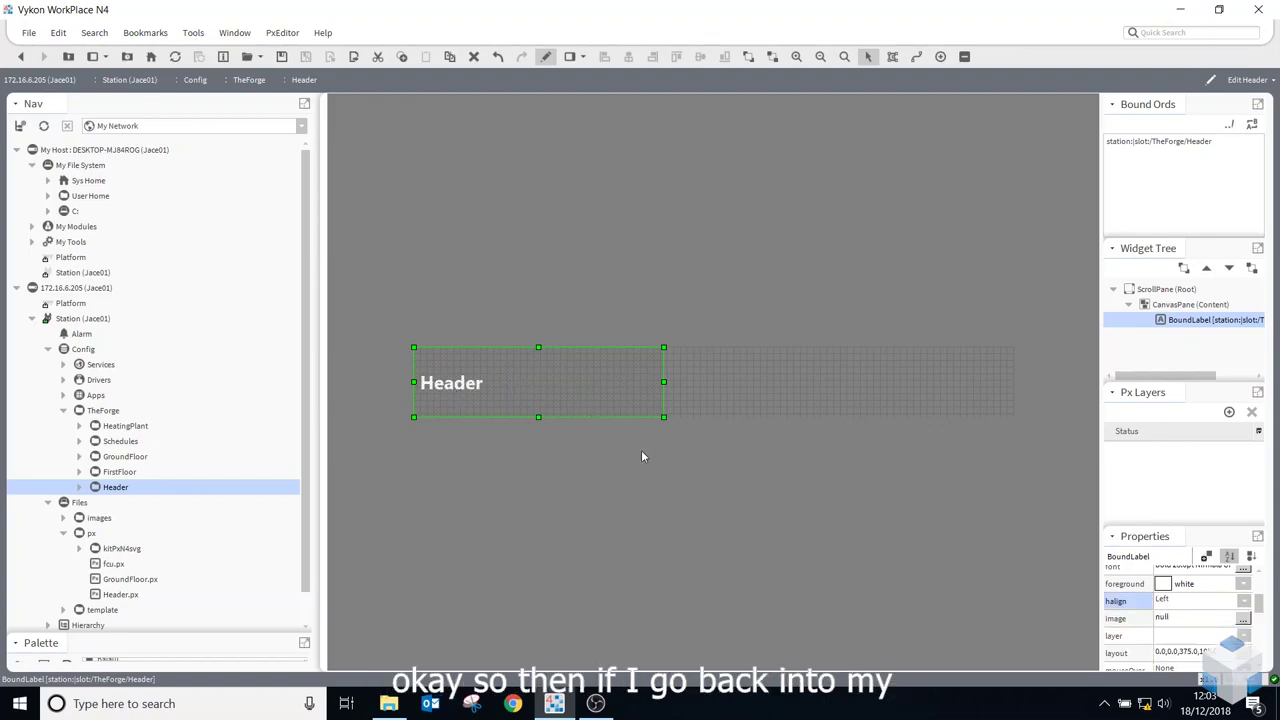
# - Check the bound label's text format, reduce its binding ord to the relative path slot:, and apply the properties
pyautogui.click(511, 425)
pyautogui.click(490, 388)
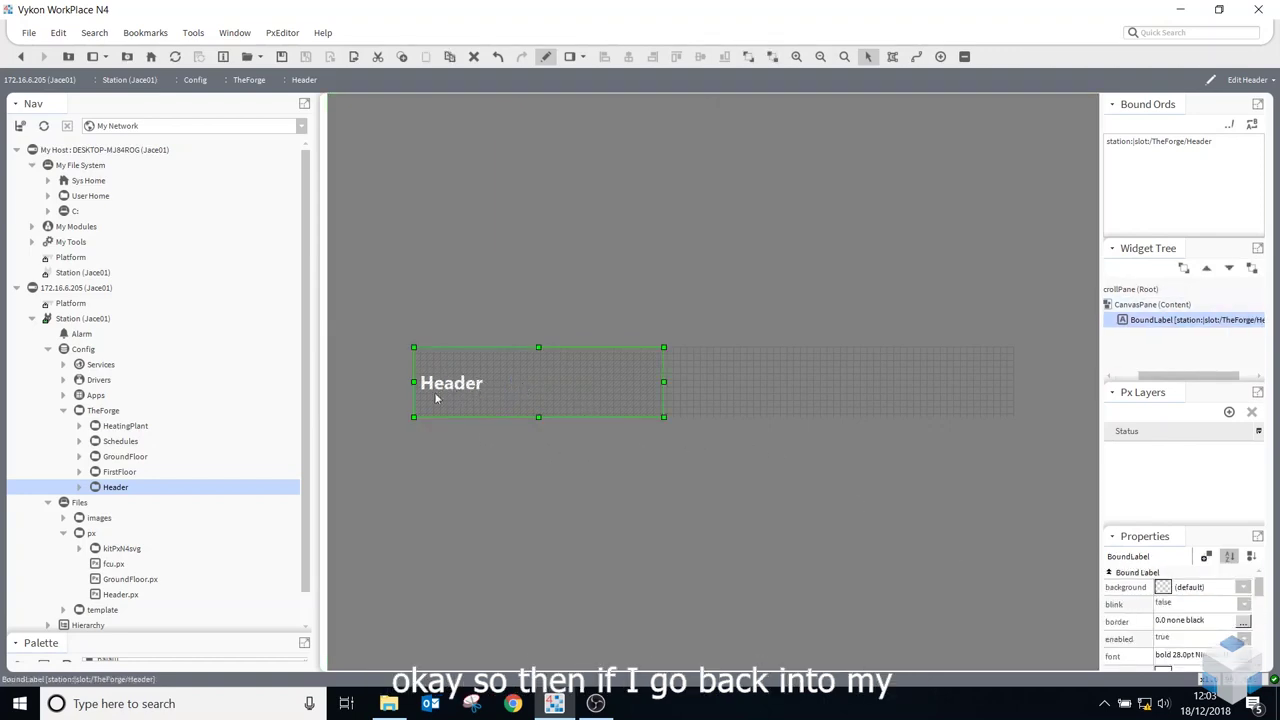
pyautogui.doubleClick(485, 392)
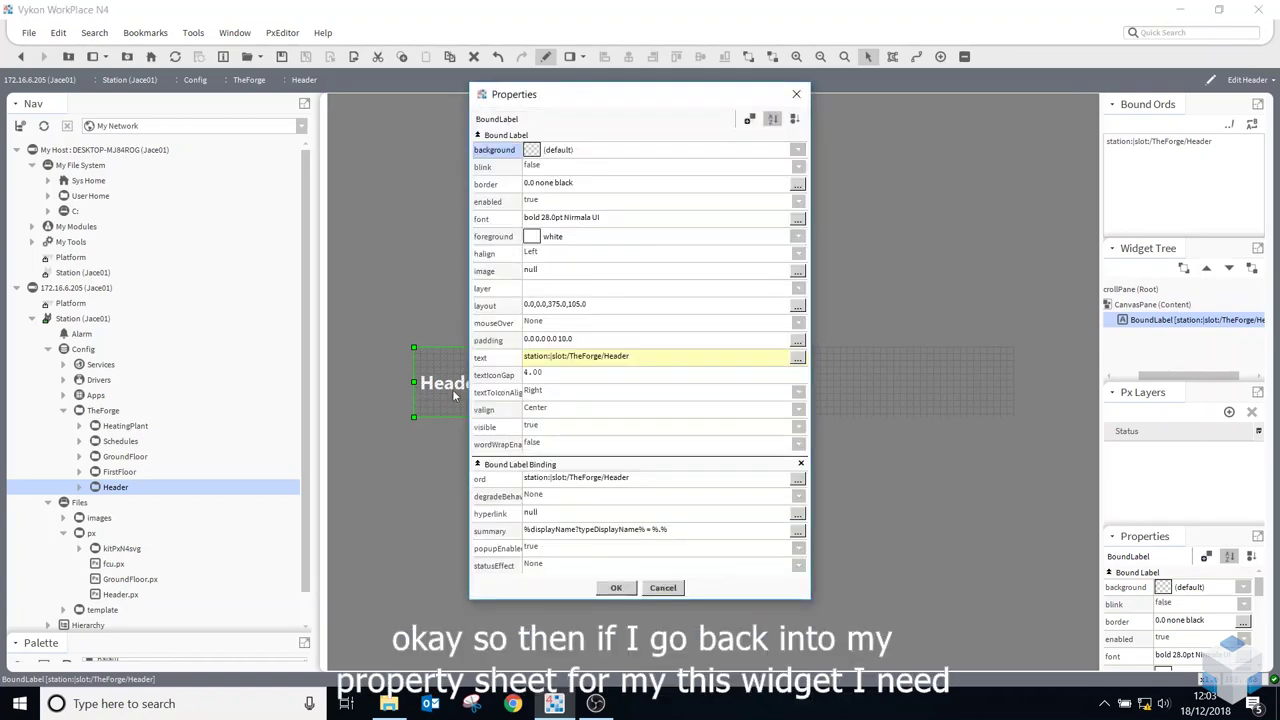
pyautogui.moveTo(571, 104); pyautogui.dragTo(748, 107)
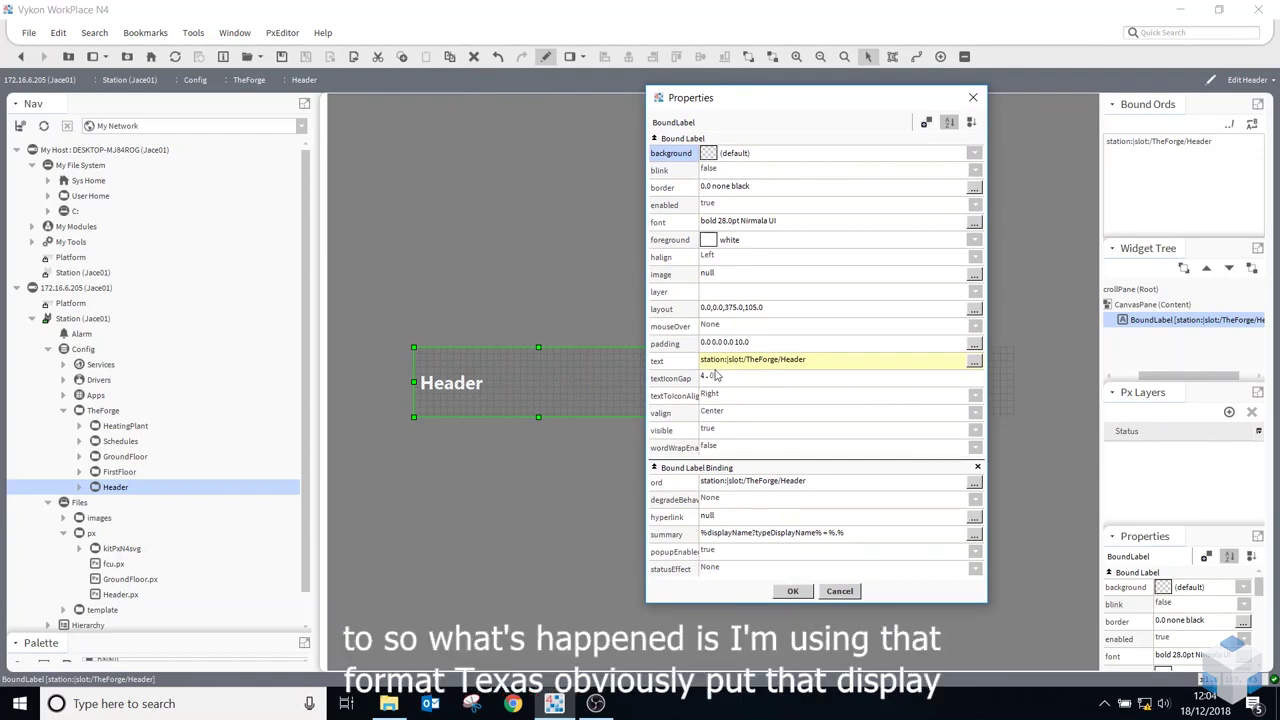
pyautogui.doubleClick(755, 362)
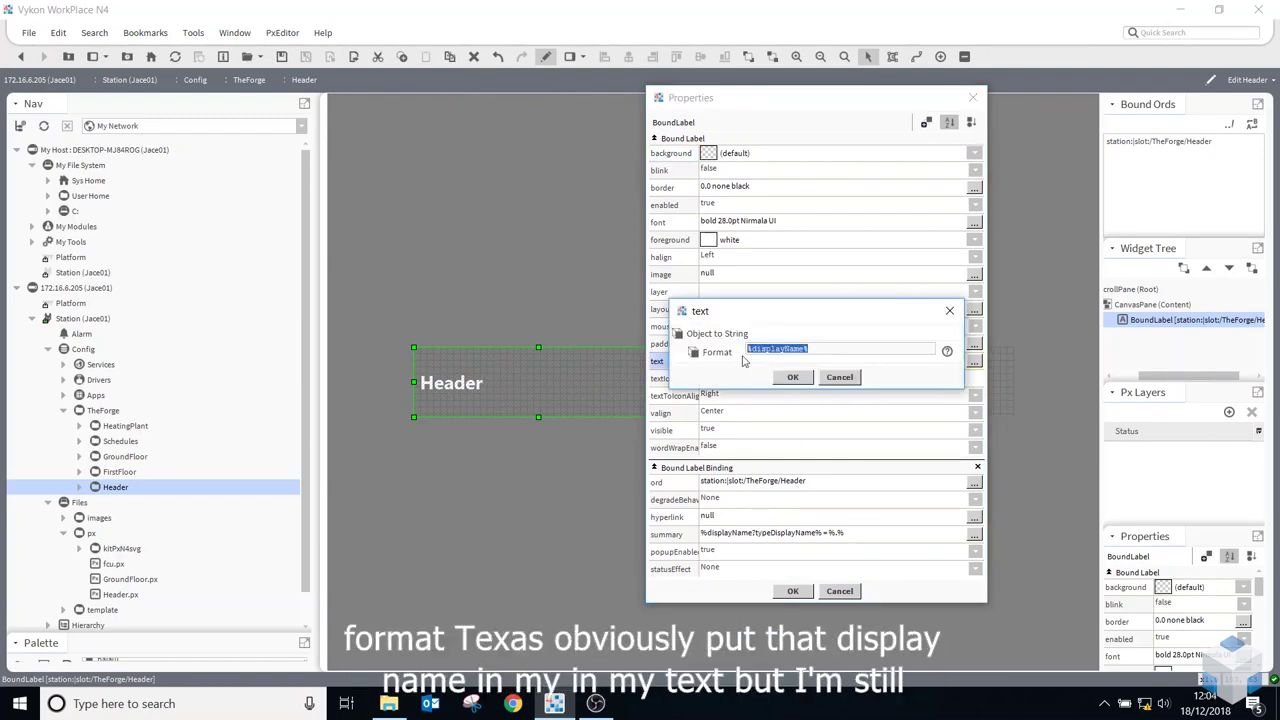
pyautogui.click(793, 377)
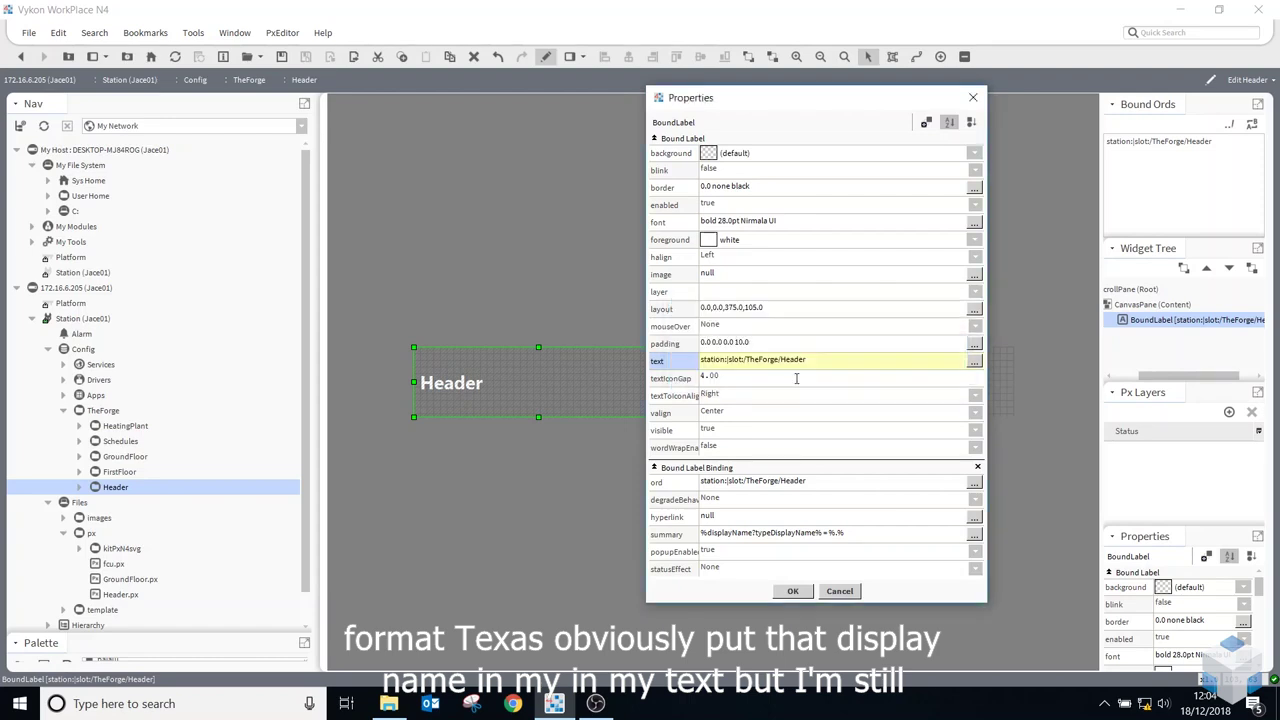
pyautogui.doubleClick(730, 484)
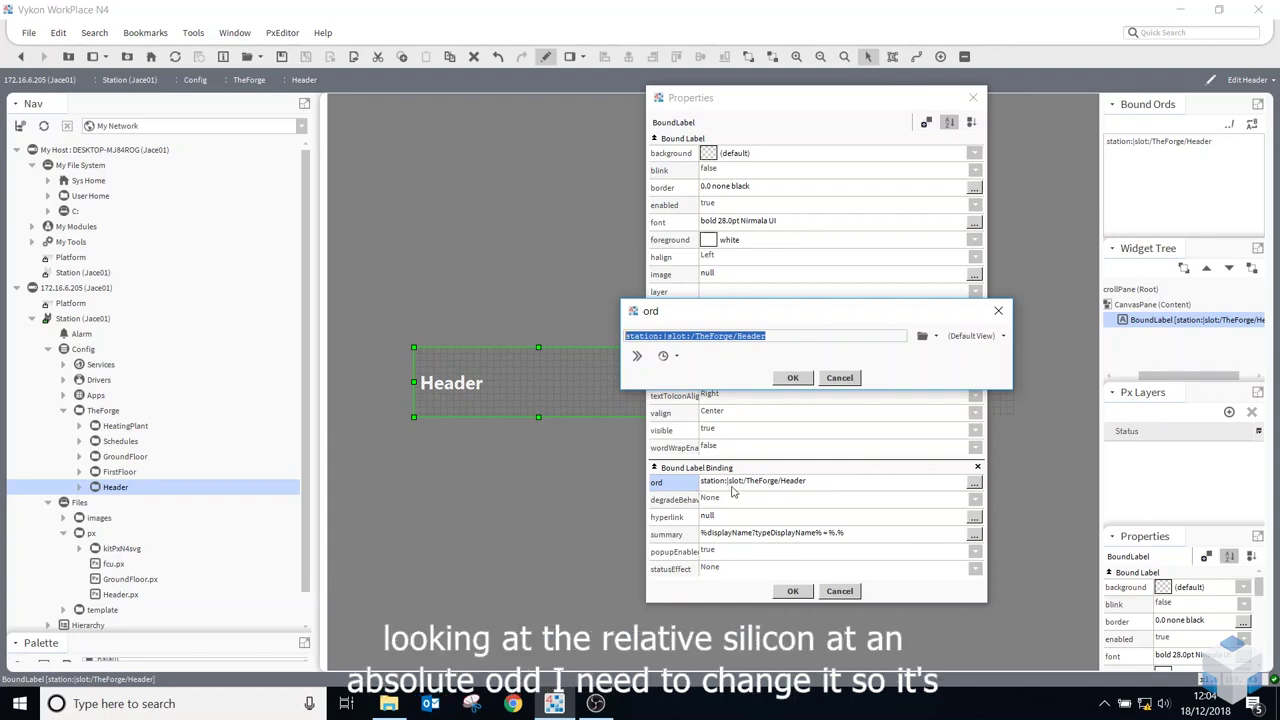
pyautogui.click(779, 335)
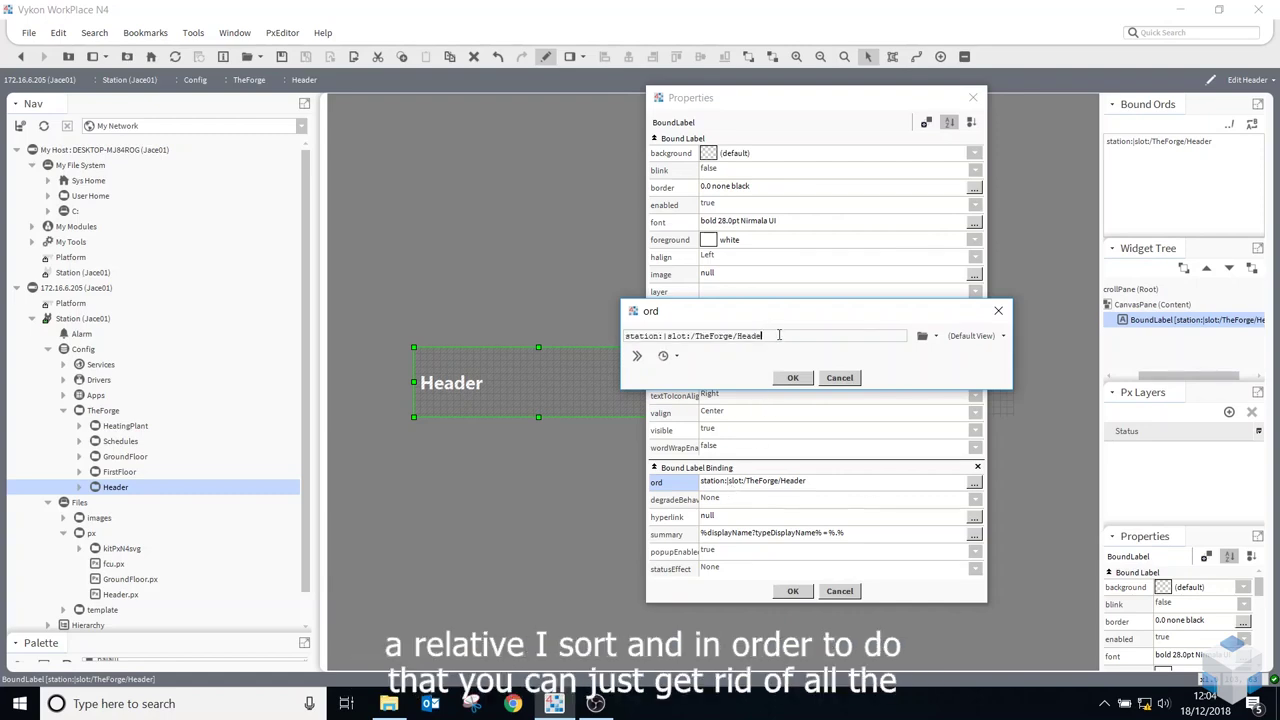
pyautogui.press('BackSpace')
pyautogui.press('BackSpace')
pyautogui.press('BackSpace')
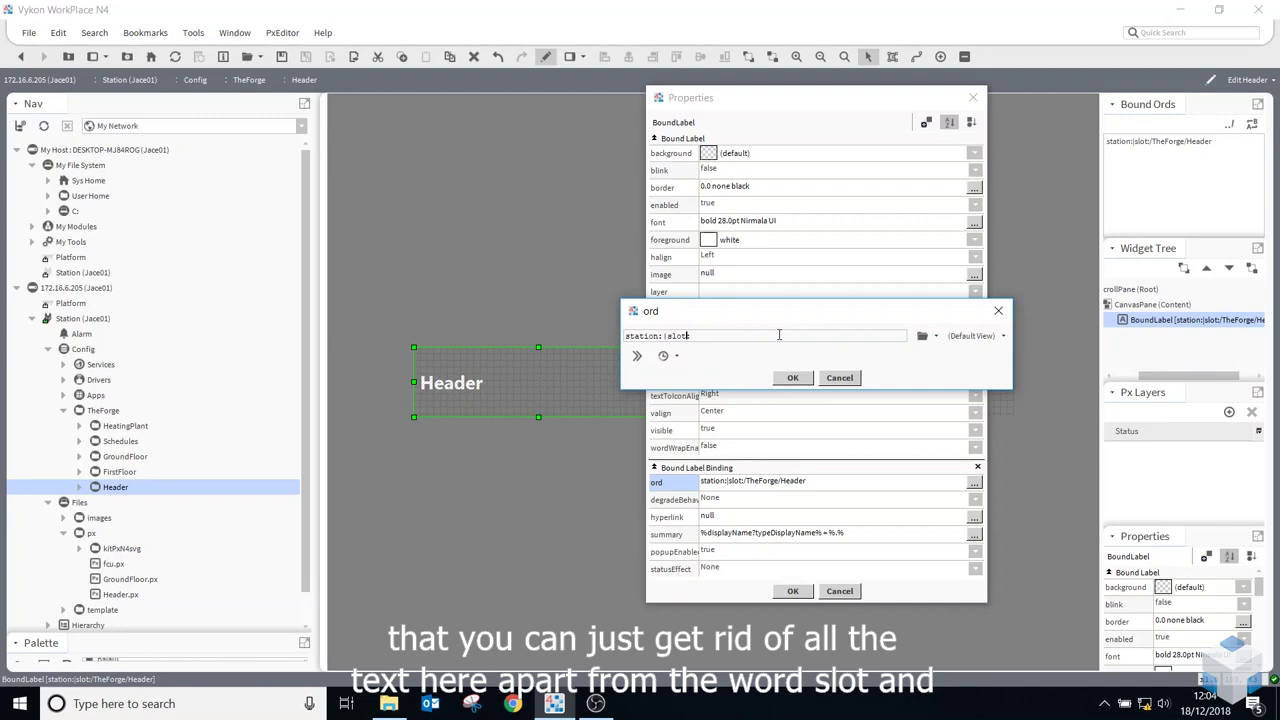
pyautogui.press('Left')
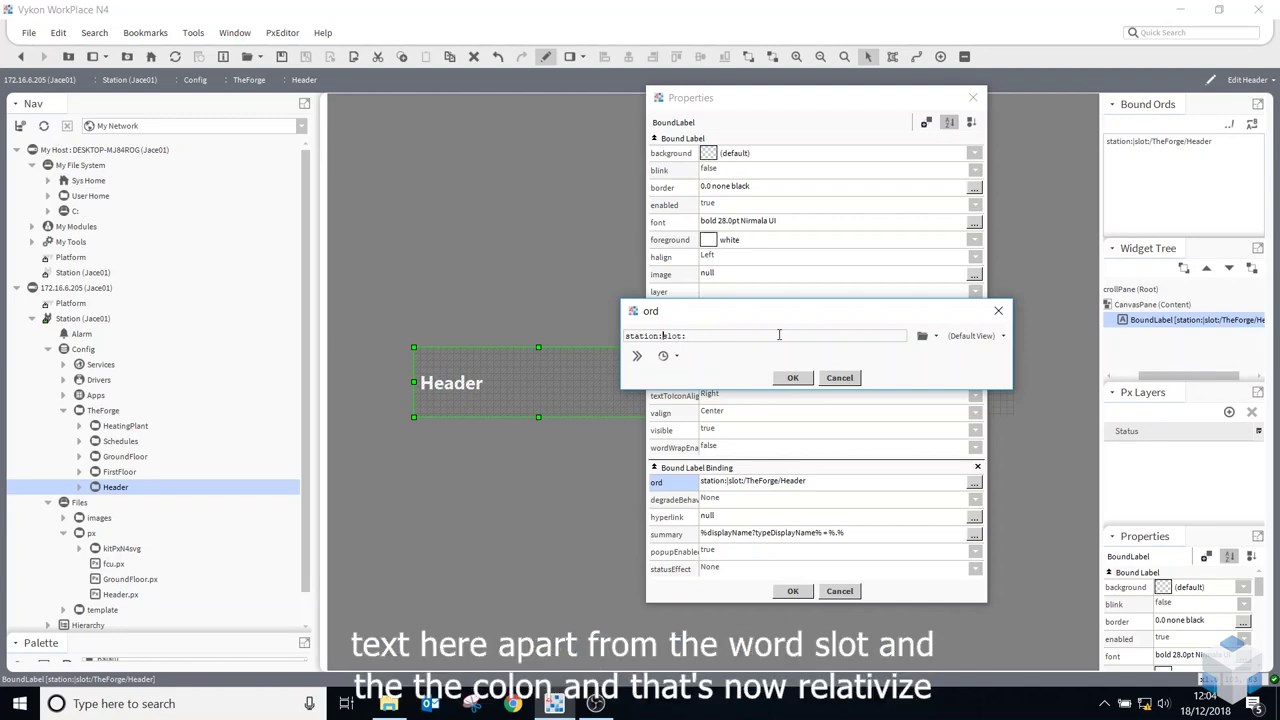
pyautogui.press('BackSpace')
pyautogui.press('BackSpace')
pyautogui.press('BackSpace')
pyautogui.press('BackSpace')
pyautogui.press('BackSpace')
pyautogui.press('BackSpace')
pyautogui.press('BackSpace')
pyautogui.press('BackSpace')
pyautogui.press('BackSpace')
pyautogui.click(791, 378)
pyautogui.click(791, 591)
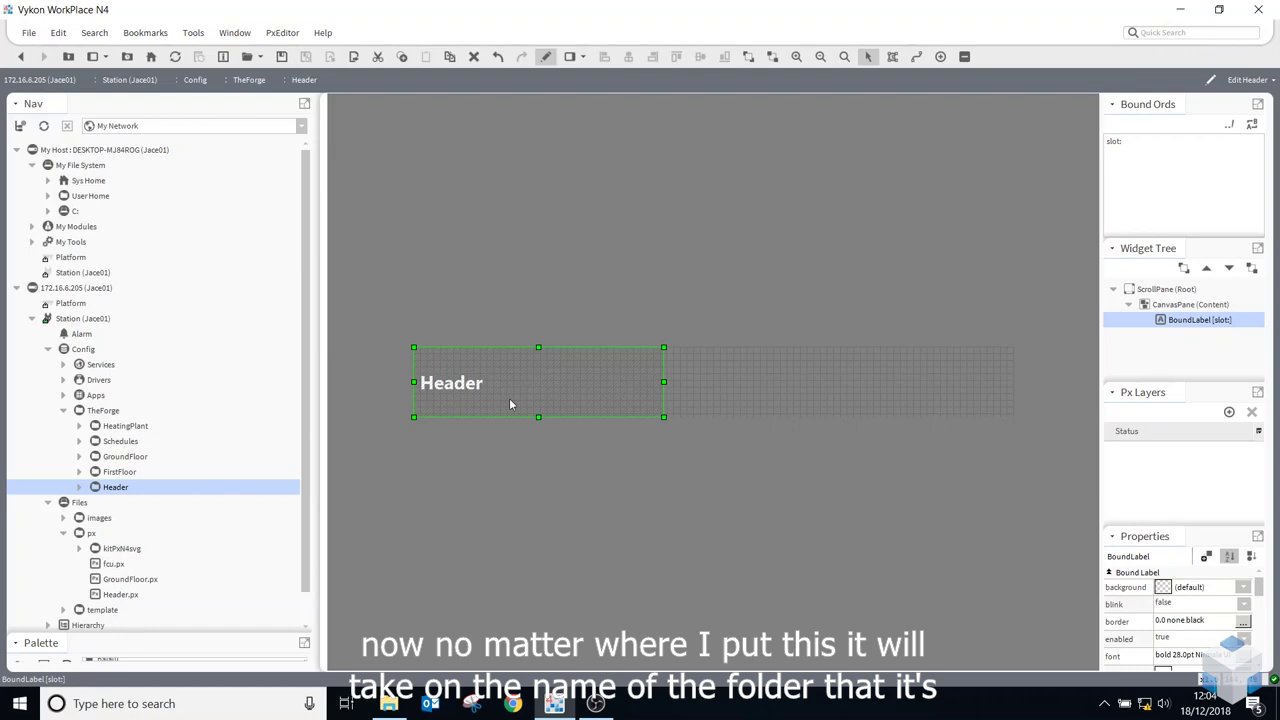
# - Expand the GroundFloor folder and select FCU001
pyautogui.click(115, 459)
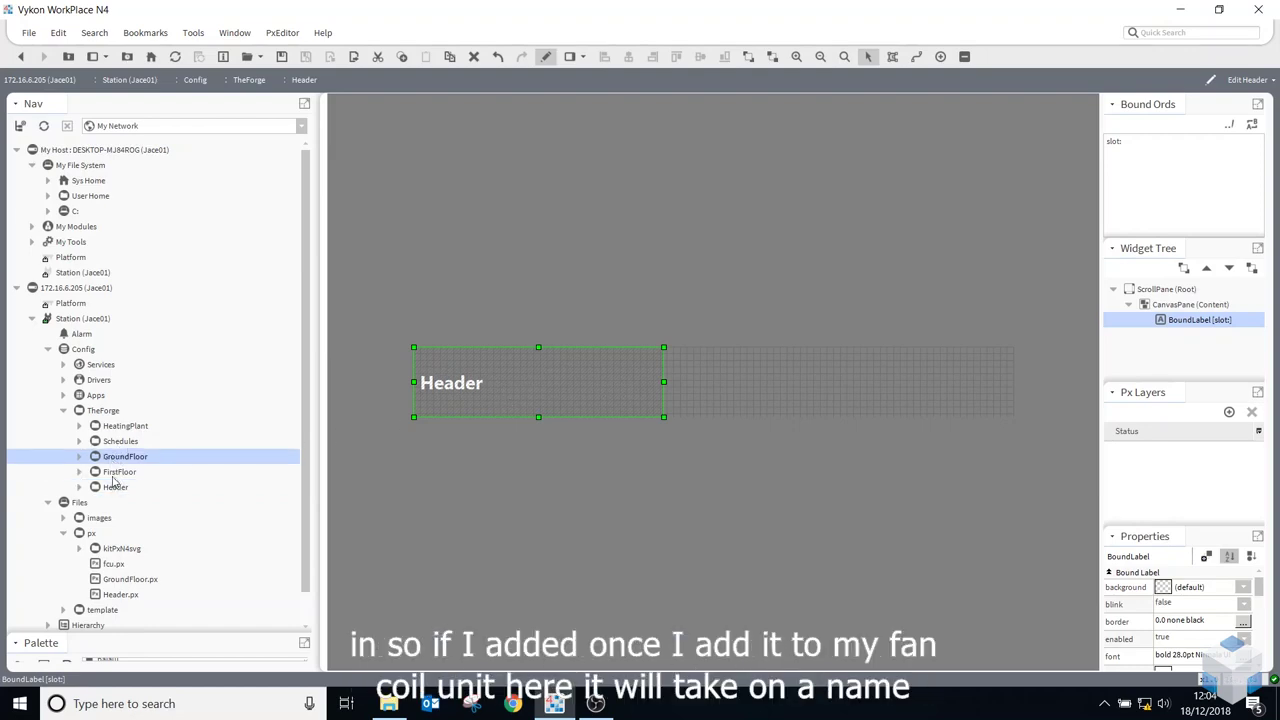
pyautogui.click(80, 457)
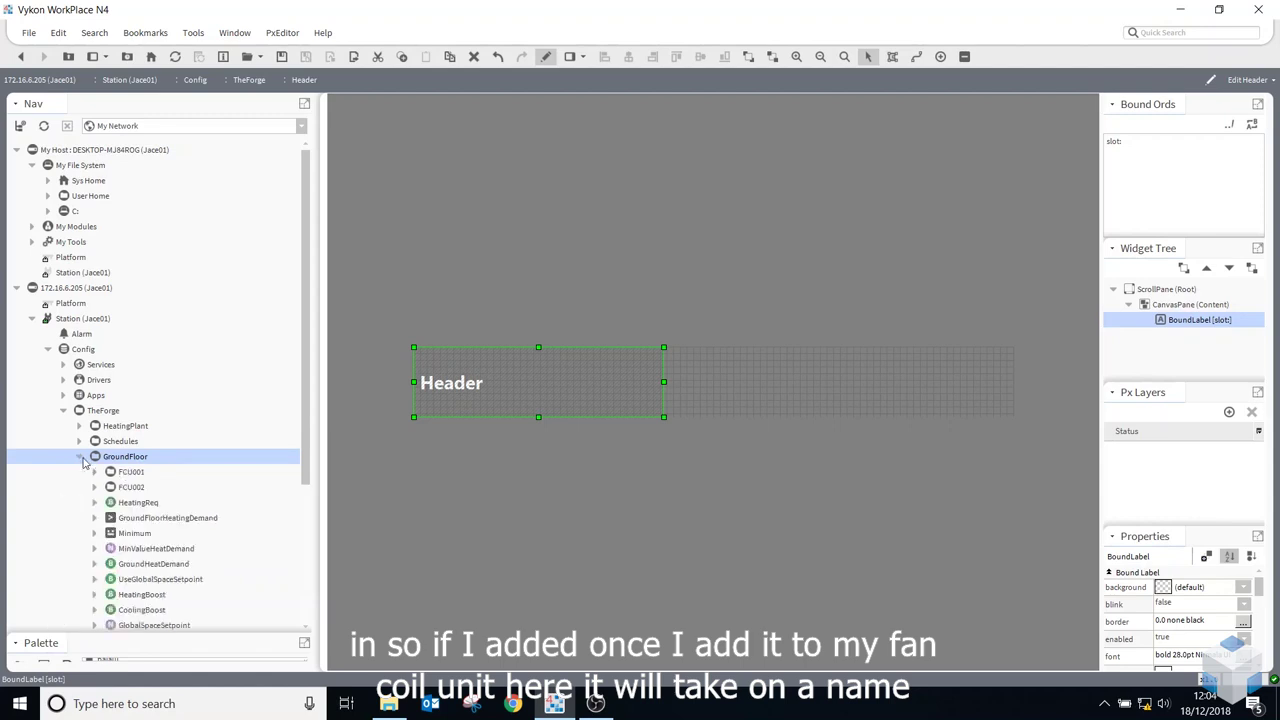
pyautogui.click(130, 473)
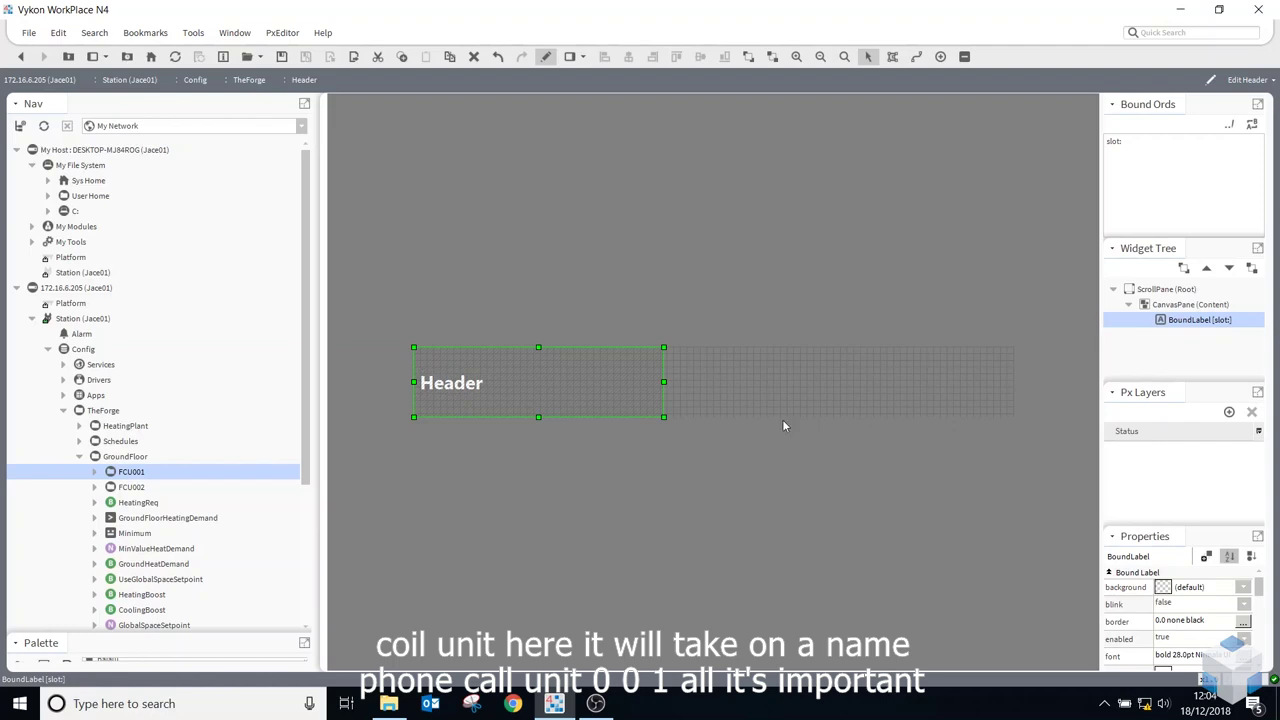
# - View the Header graphic outside edit mode and open the Header.px file to compare how the label displays
pyautogui.click(545, 56)
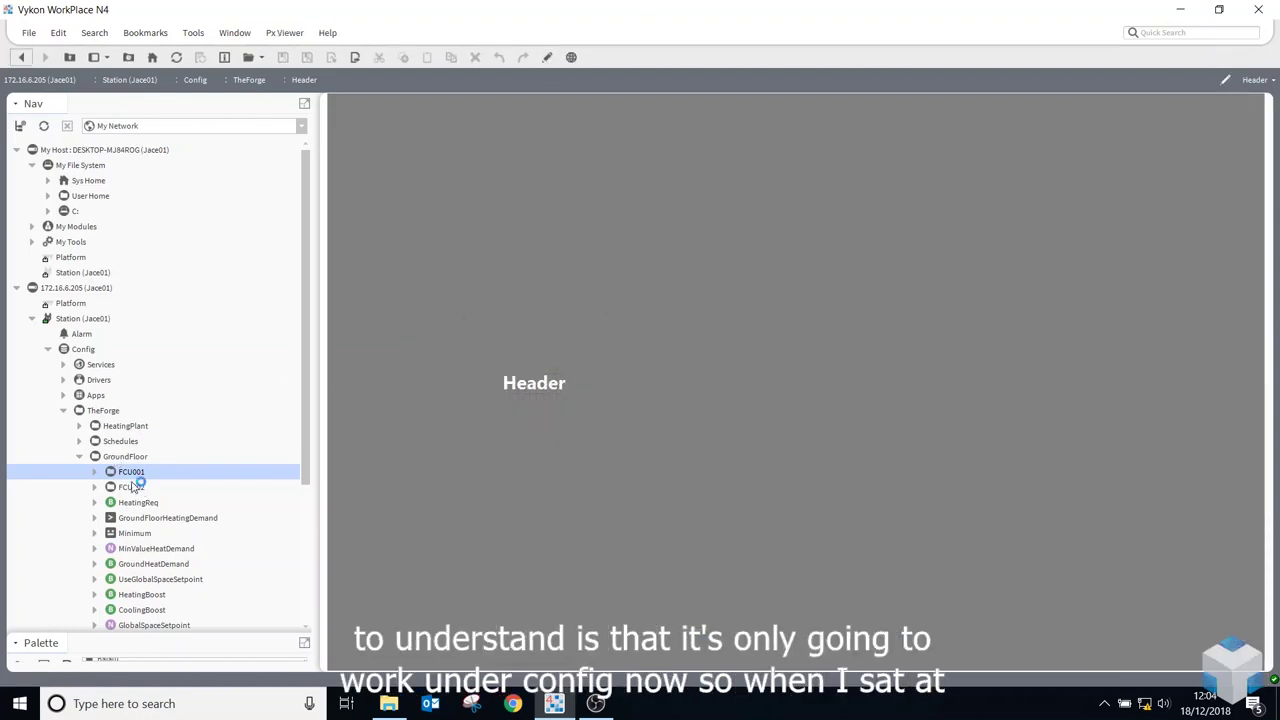
pyautogui.scroll(-4, 135, 470)
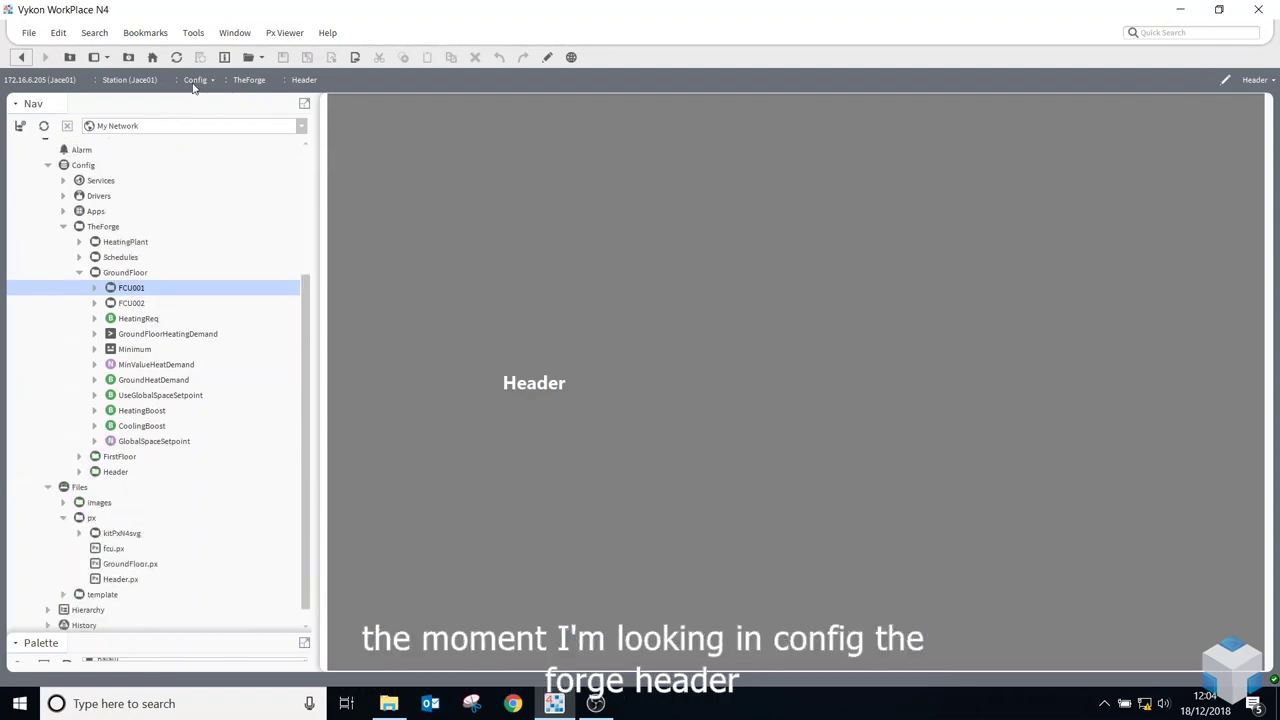
pyautogui.click(112, 474)
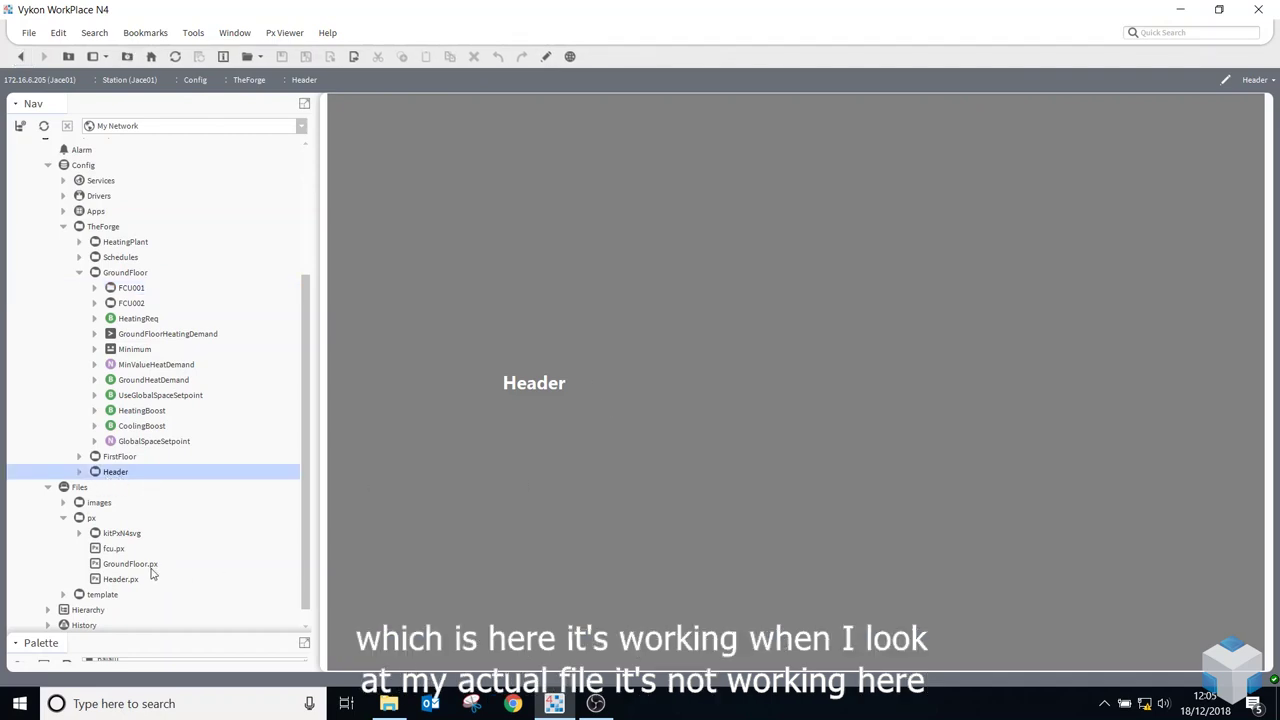
pyautogui.scroll(-1, 155, 573)
pyautogui.click(114, 566)
pyautogui.doubleClick(116, 565)
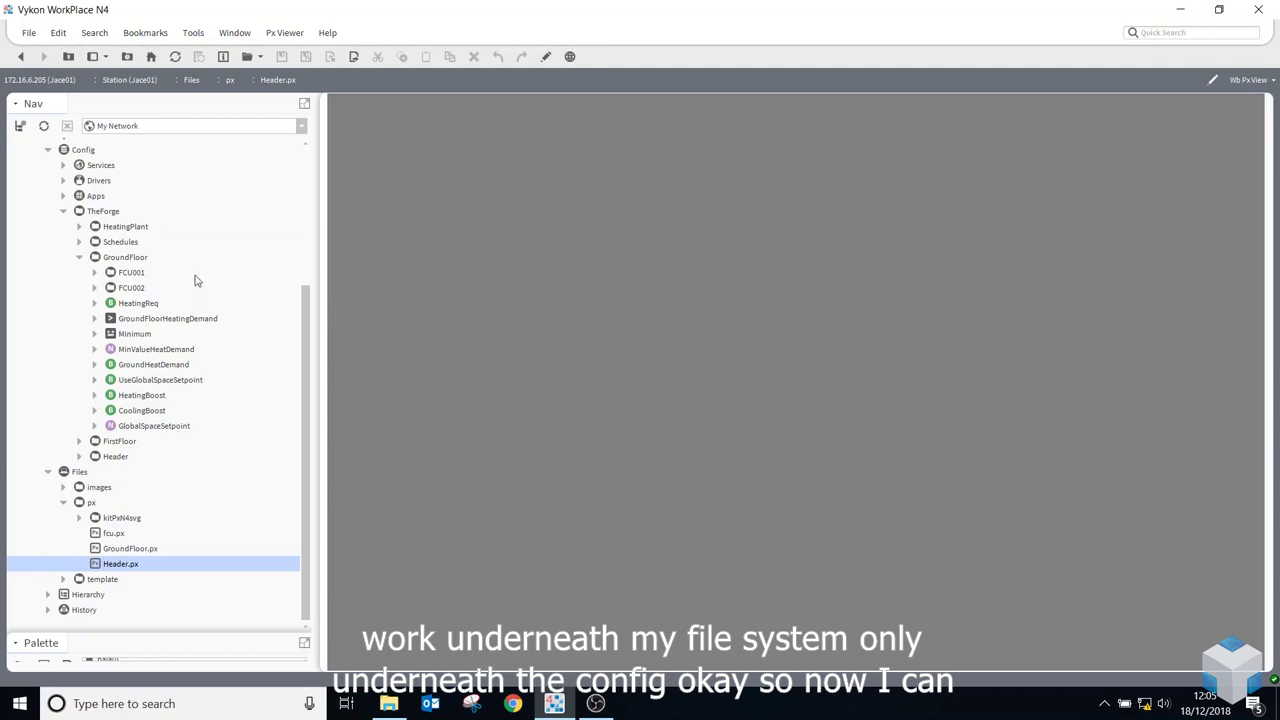
# - Reopen the Header folder's graphic under Config and switch it to edit mode
pyautogui.click(94, 152)
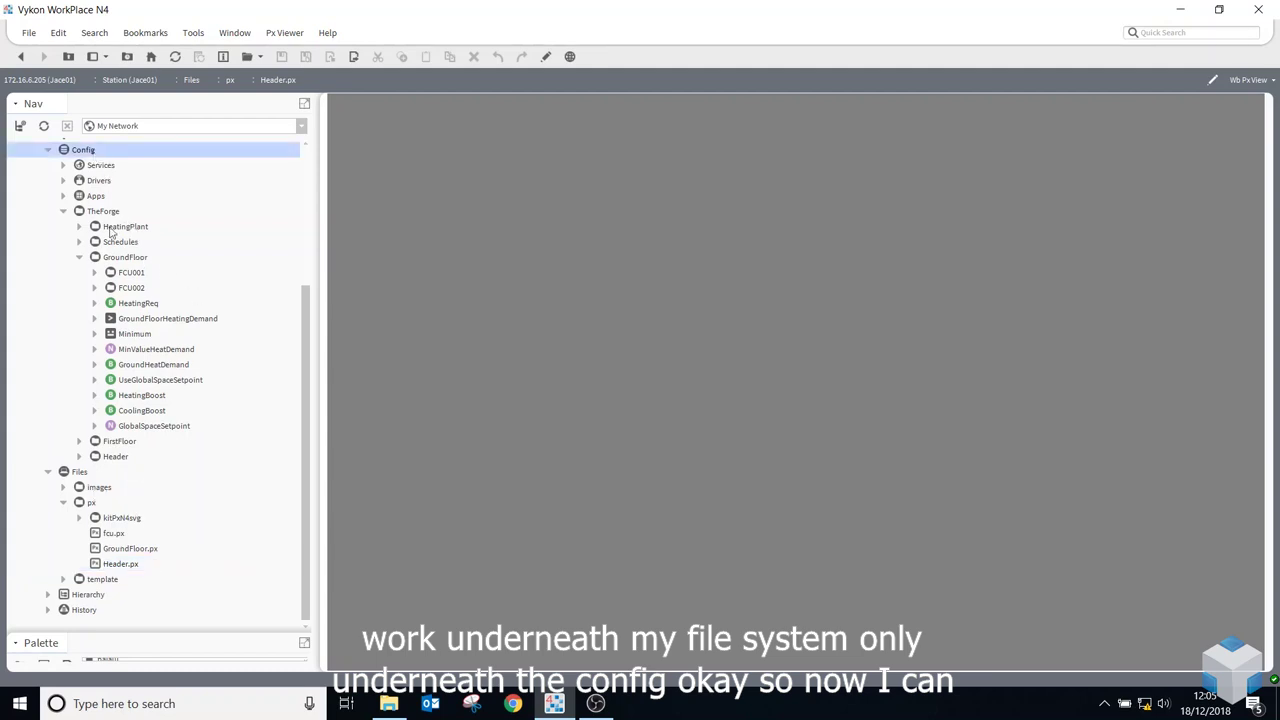
pyautogui.click(122, 457)
pyautogui.doubleClick(124, 457)
pyautogui.click(545, 57)
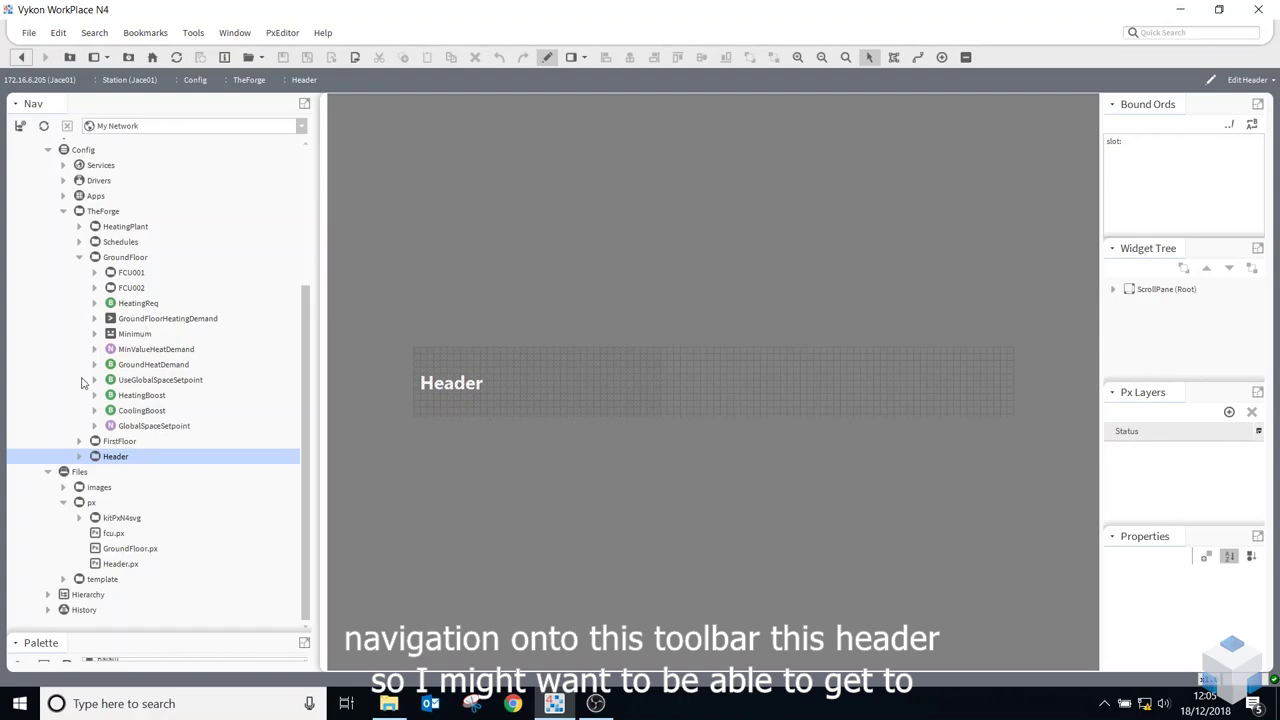
# - Add FCU001 to the header canvas as a HyperlinkButton from the kitPx palette with its hyperlink option enabled
pyautogui.click(124, 276)
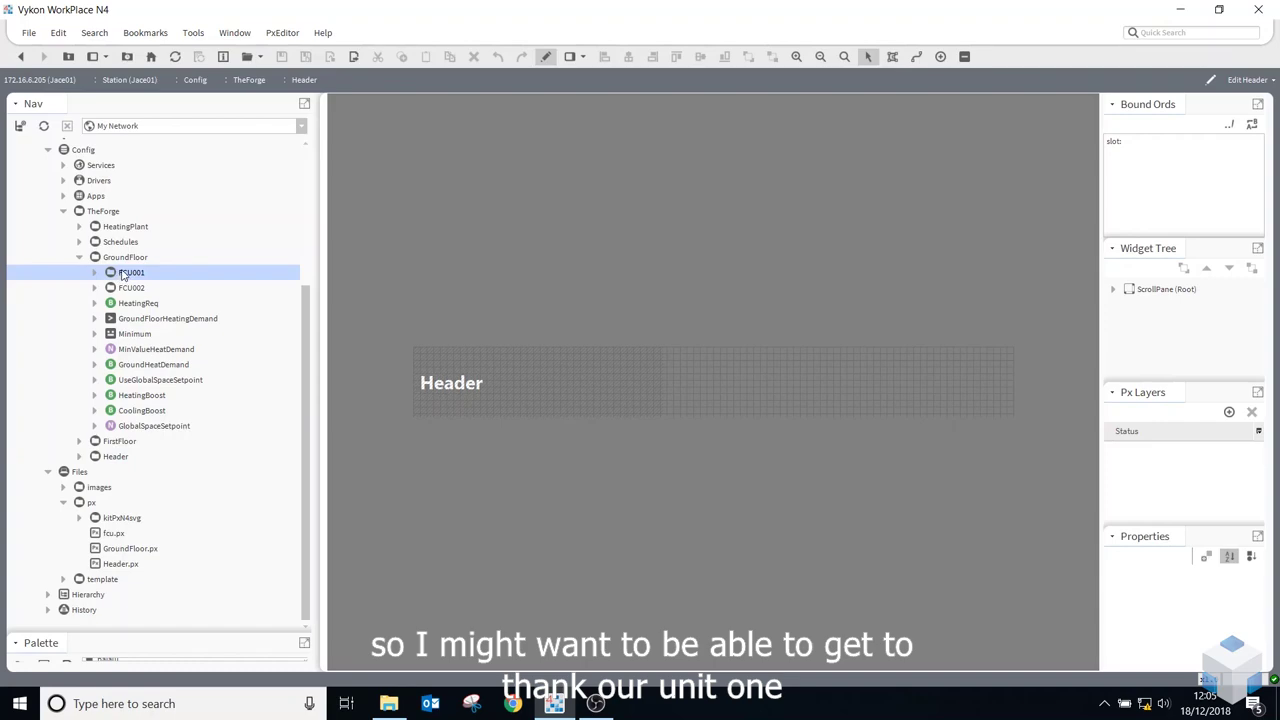
pyautogui.moveTo(122, 275); pyautogui.dragTo(630, 405)
pyautogui.moveTo(681, 360); pyautogui.dragTo(681, 362)
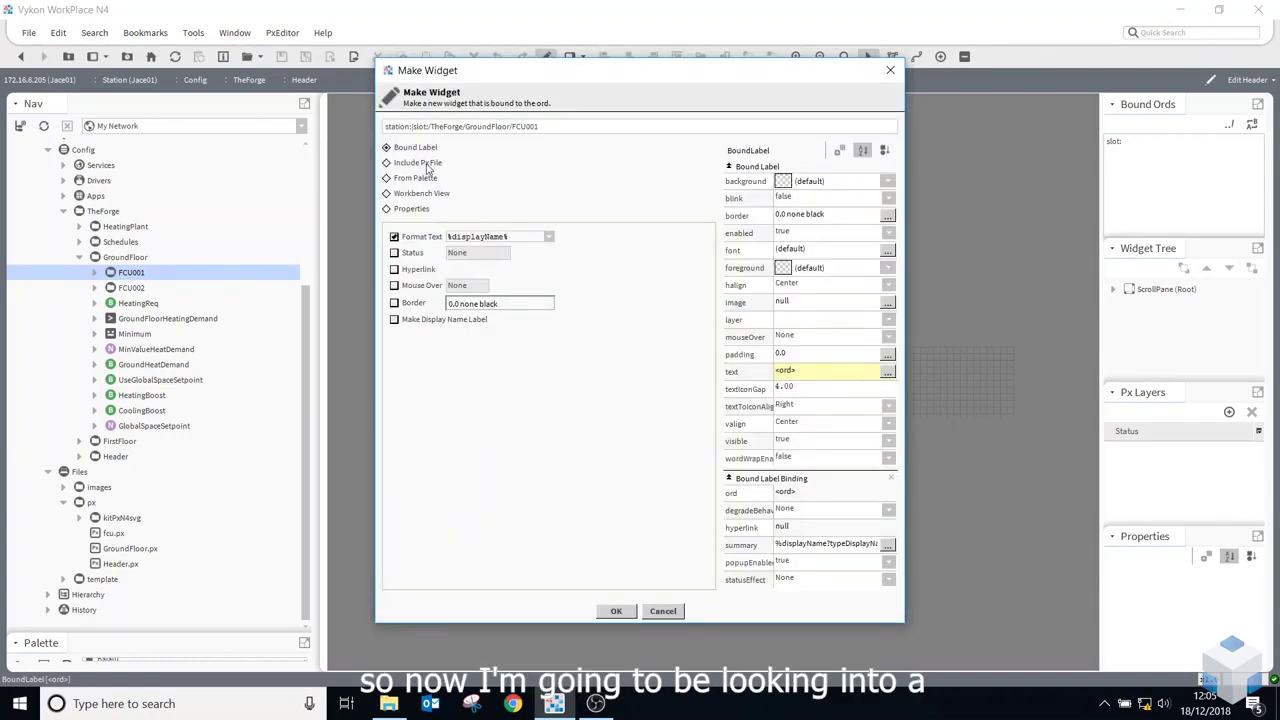
pyautogui.click(414, 178)
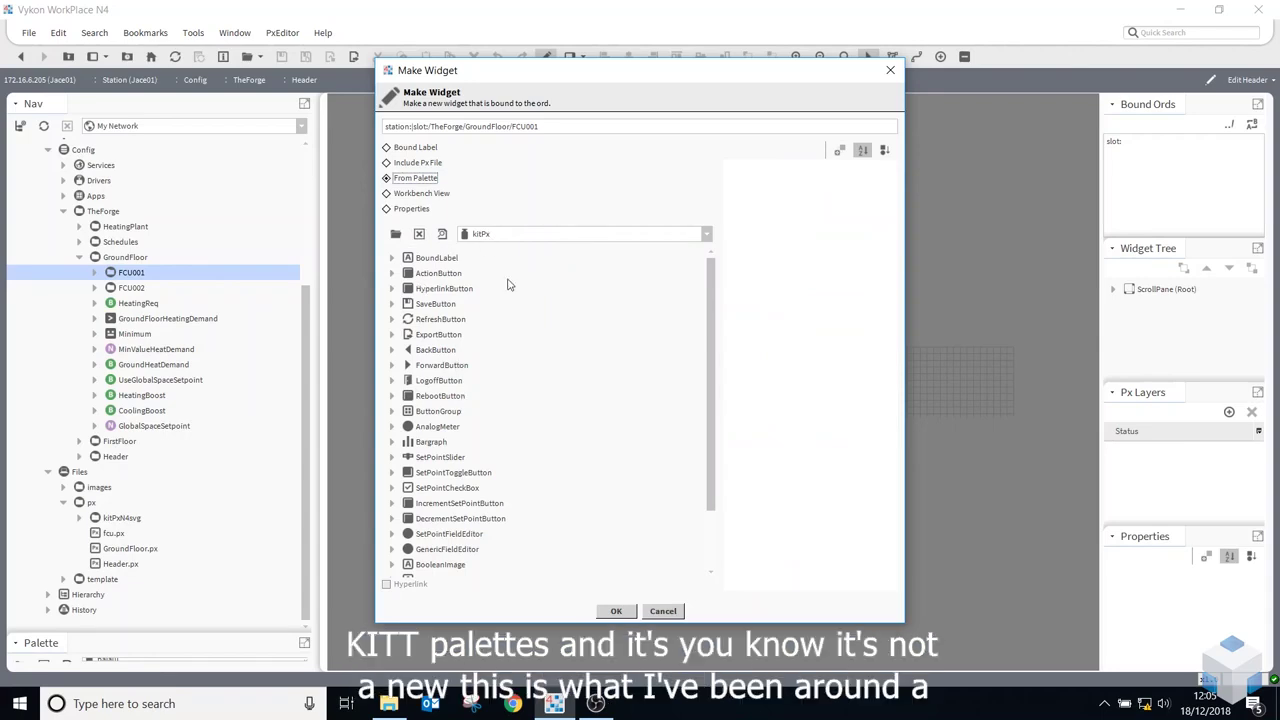
pyautogui.click(440, 290)
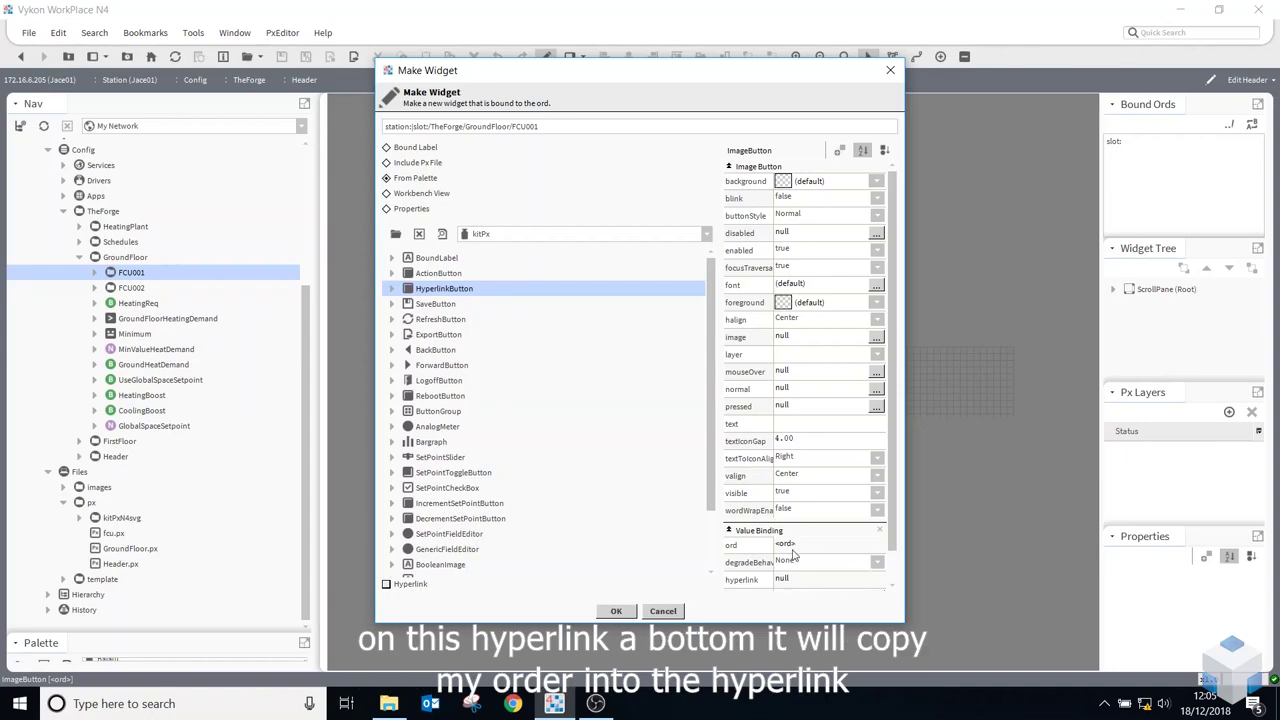
pyautogui.click(387, 585)
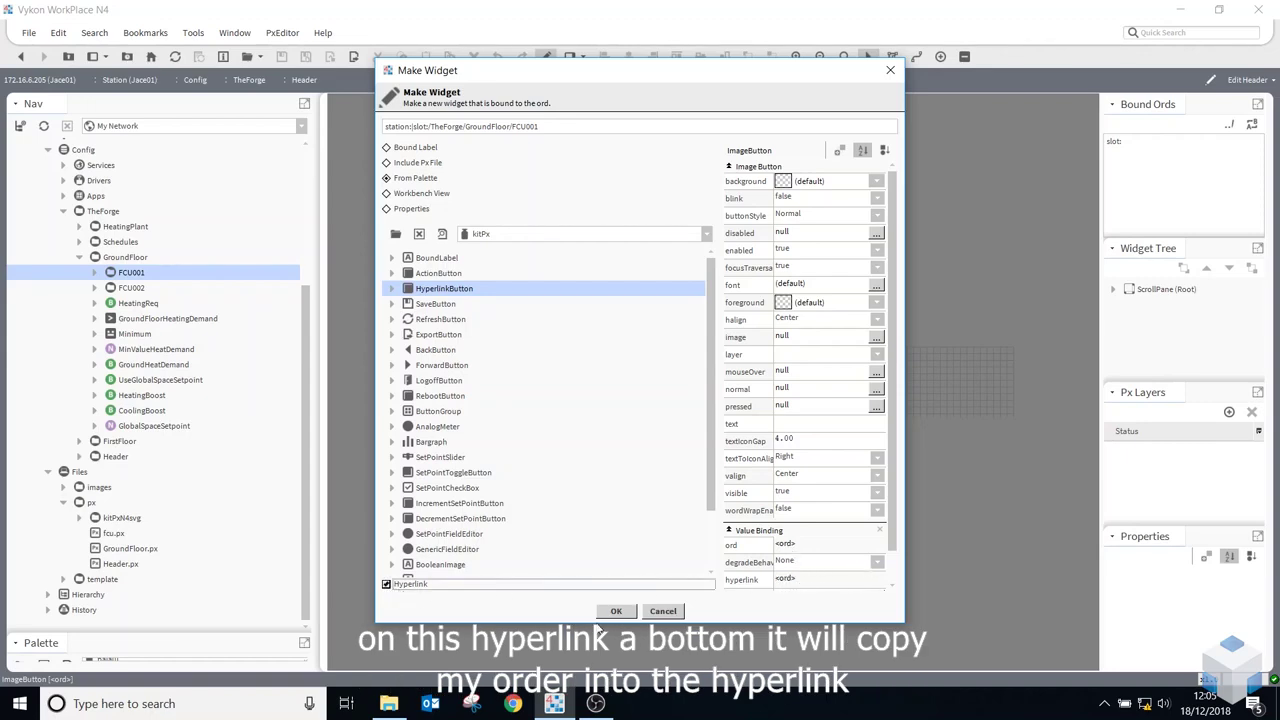
# - Set the new hyperlink button's foreground colour to white
pyautogui.click(803, 304)
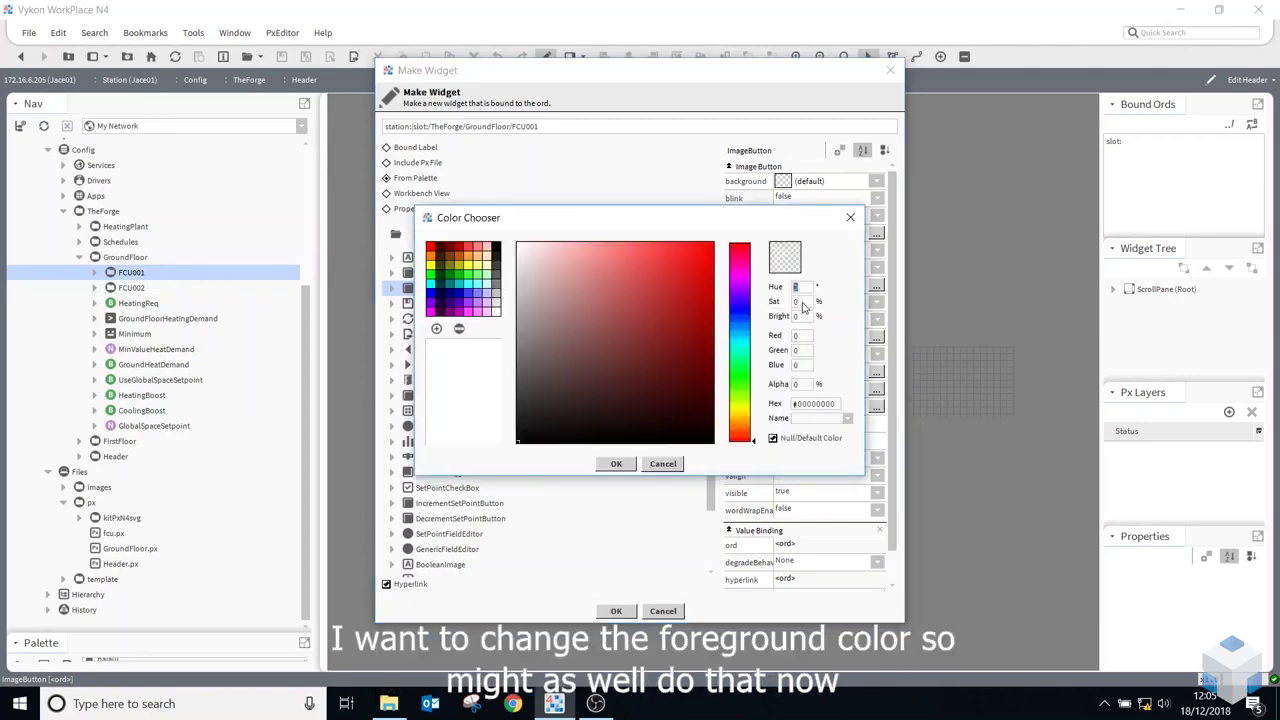
pyautogui.click(499, 314)
pyautogui.click(616, 463)
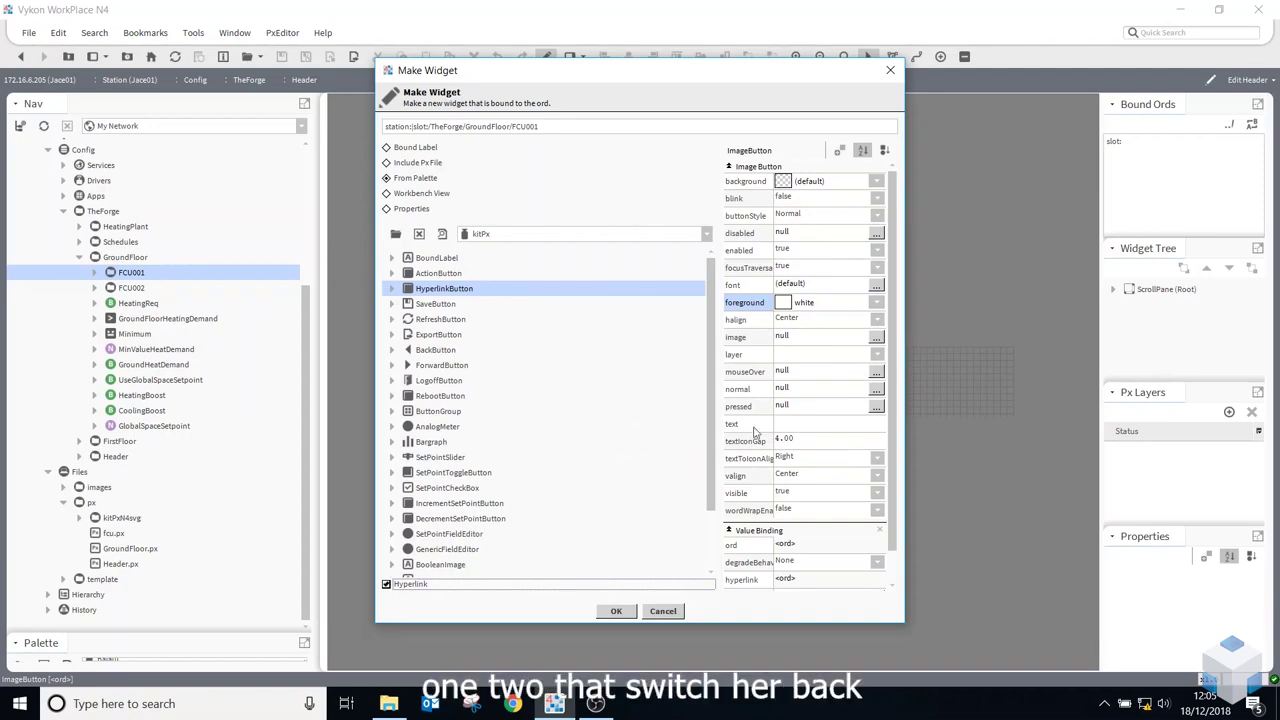
# - Set the hyperlink button's foreground colour to dark grey #404040 and create the widget on the canvas
pyautogui.click(816, 298)
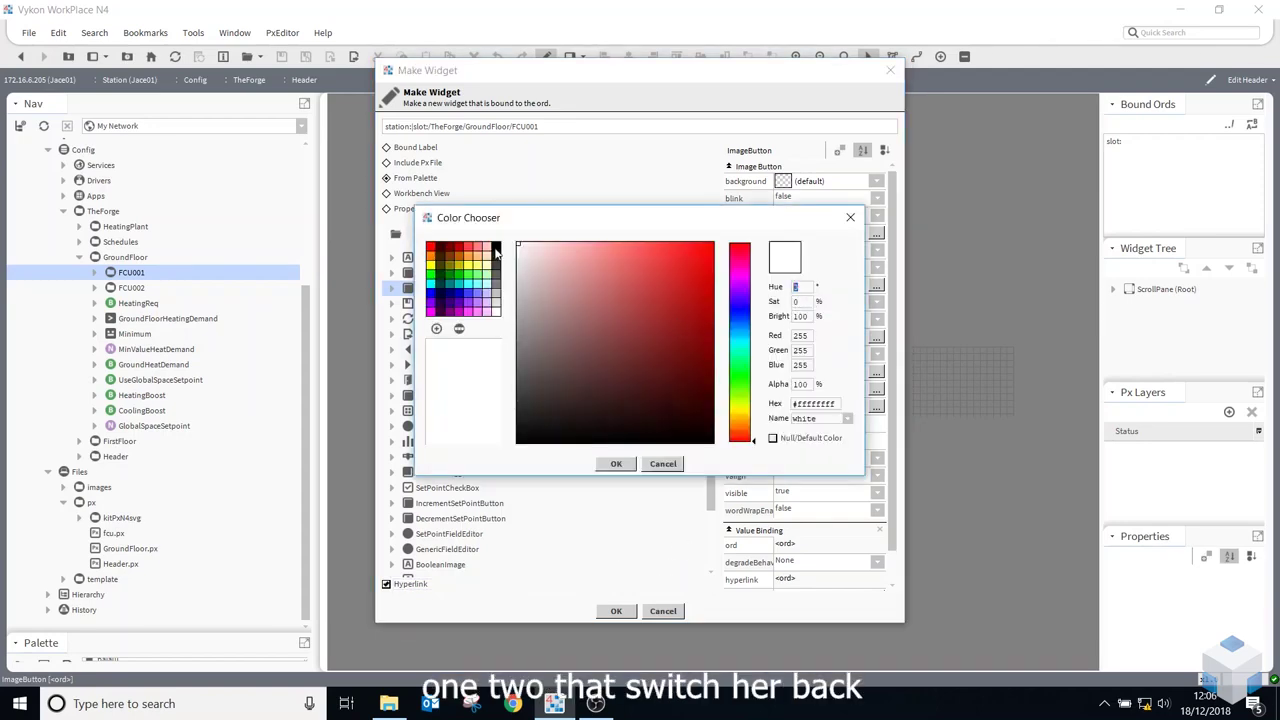
pyautogui.click(497, 251)
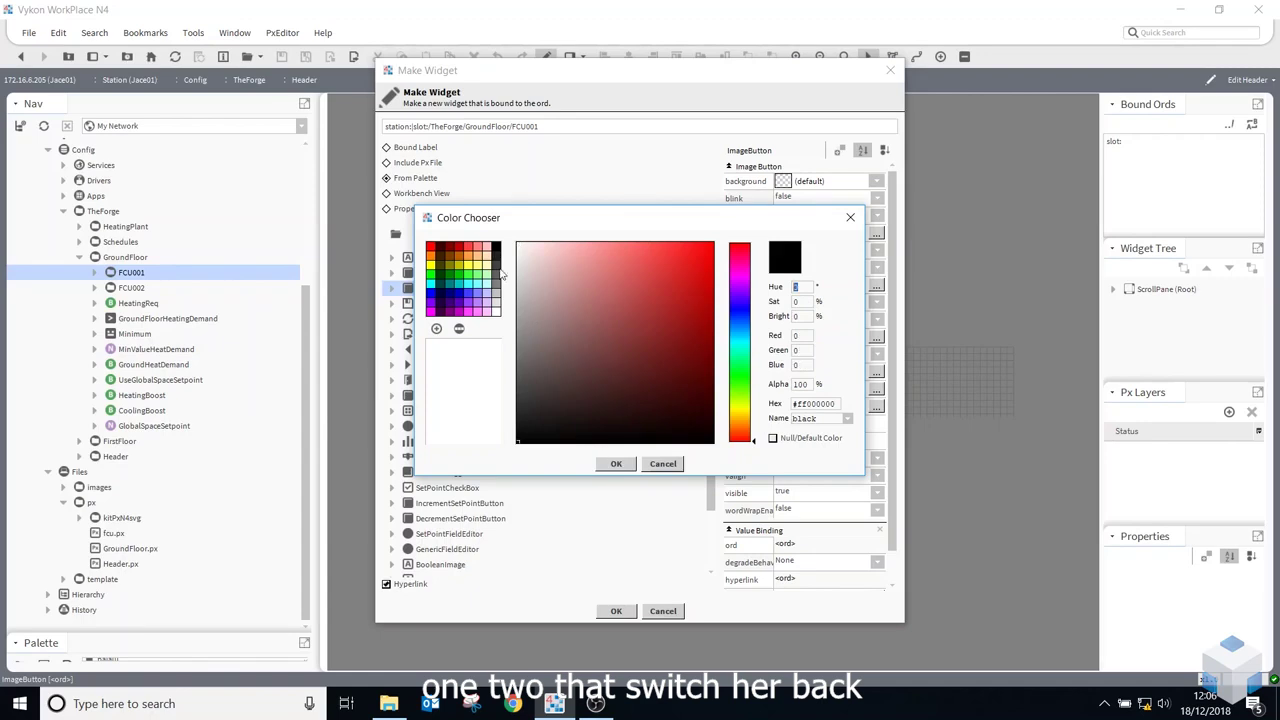
pyautogui.click(497, 266)
pyautogui.click(616, 464)
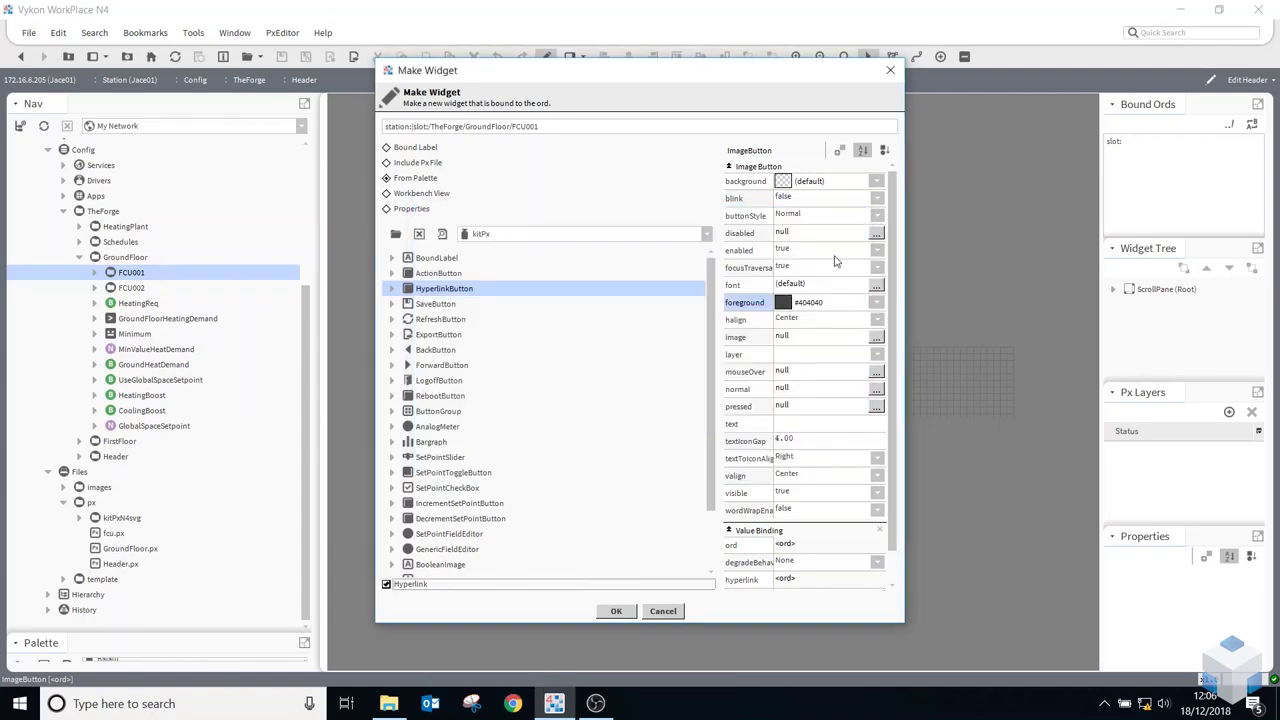
pyautogui.click(626, 612)
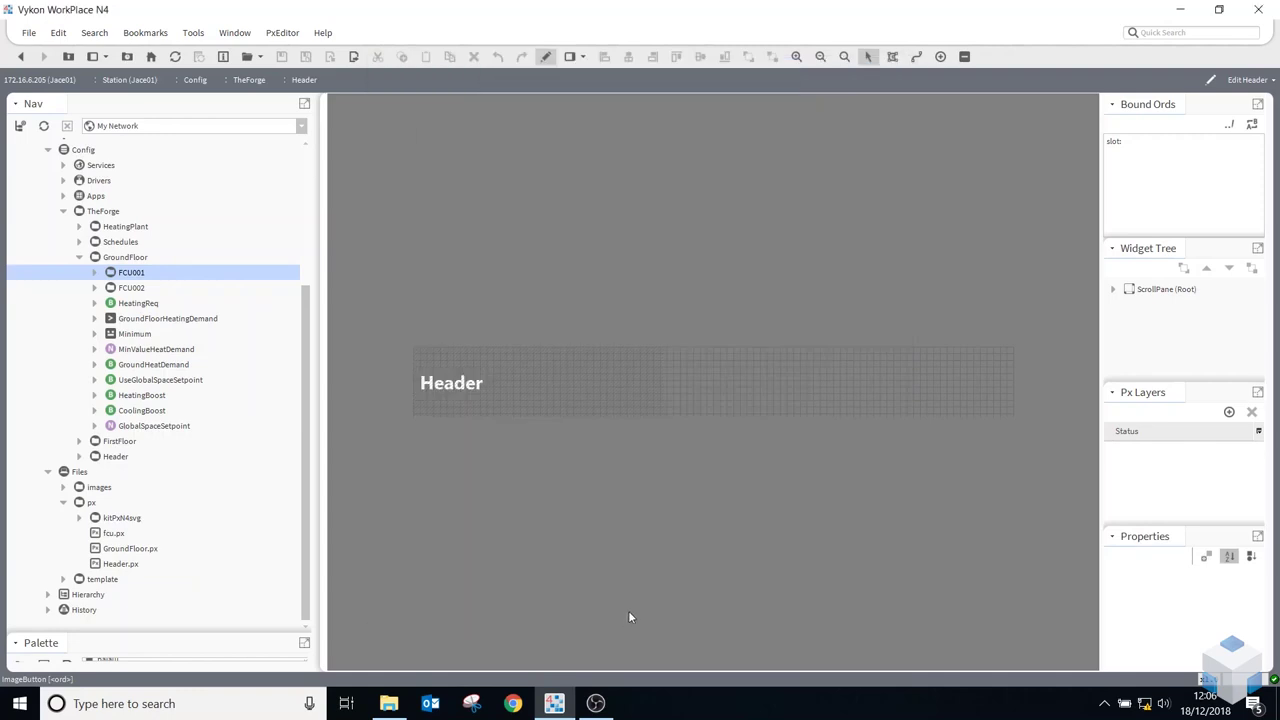
# - Place the button along the header's upper edge at 370, 0 and set its text to FCU001
pyautogui.moveTo(680, 357); pyautogui.dragTo(748, 377)
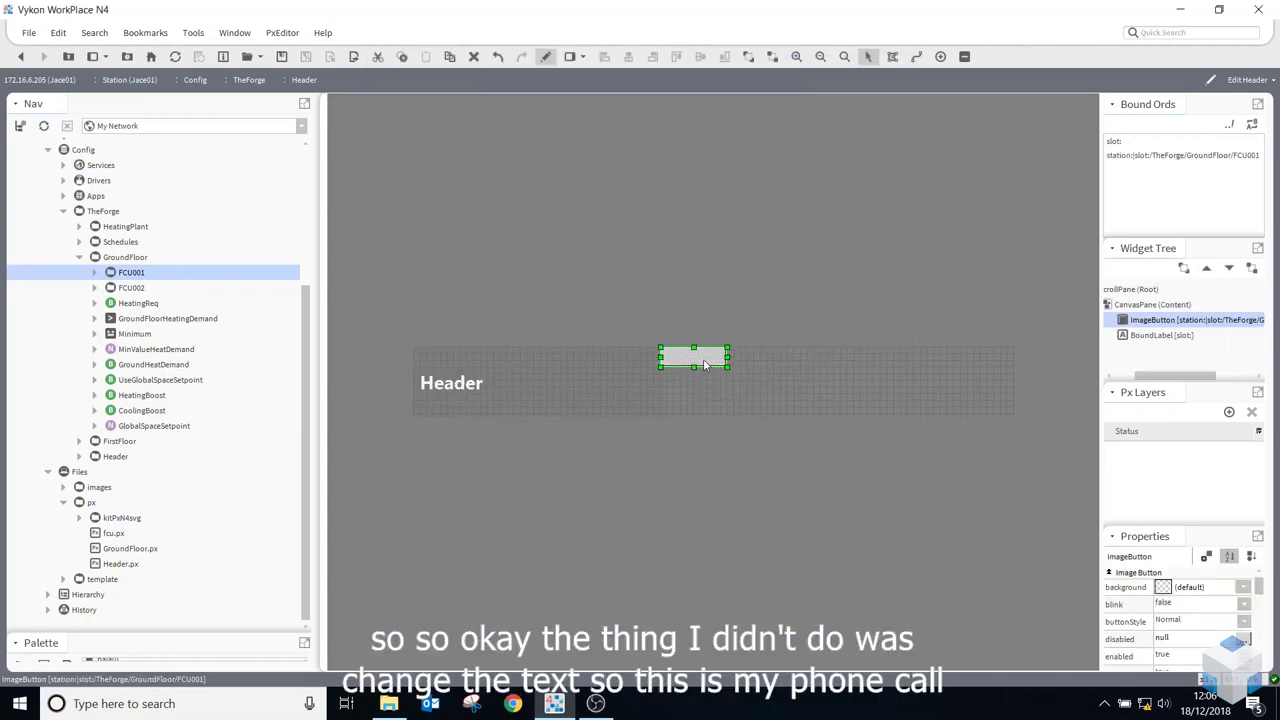
pyautogui.doubleClick(728, 369)
pyautogui.click(547, 395)
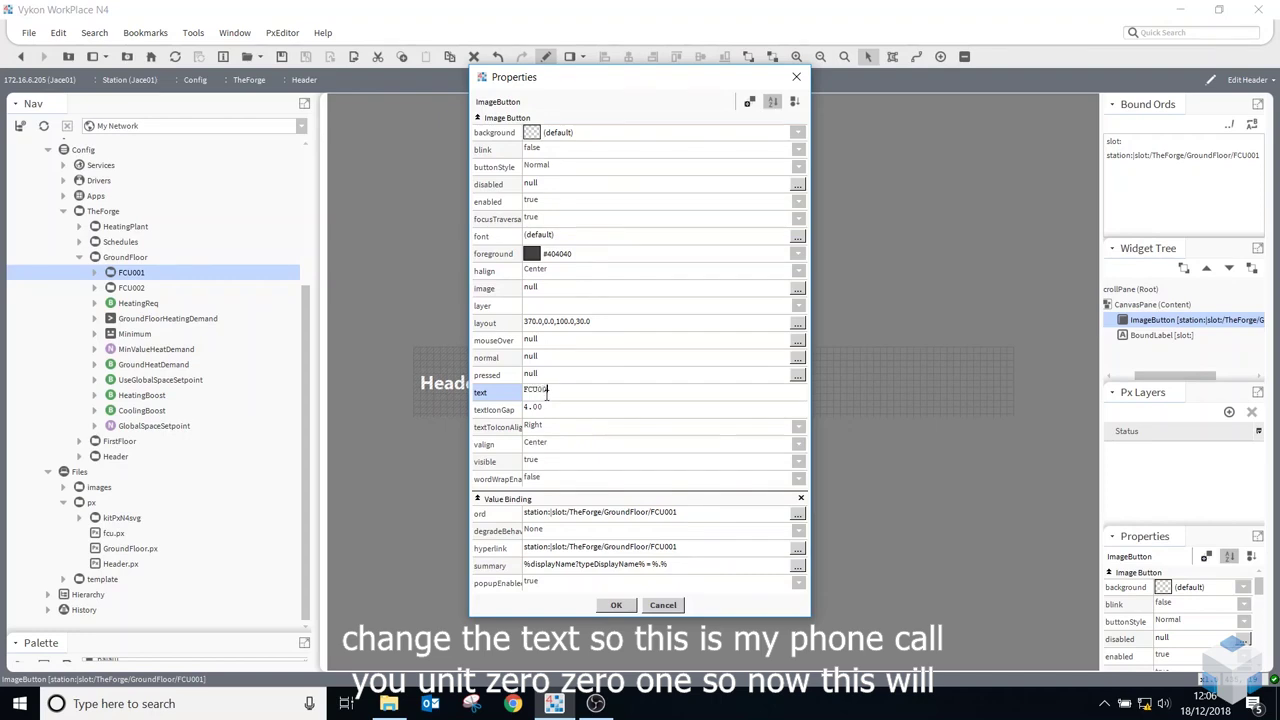
pyautogui.click(616, 605)
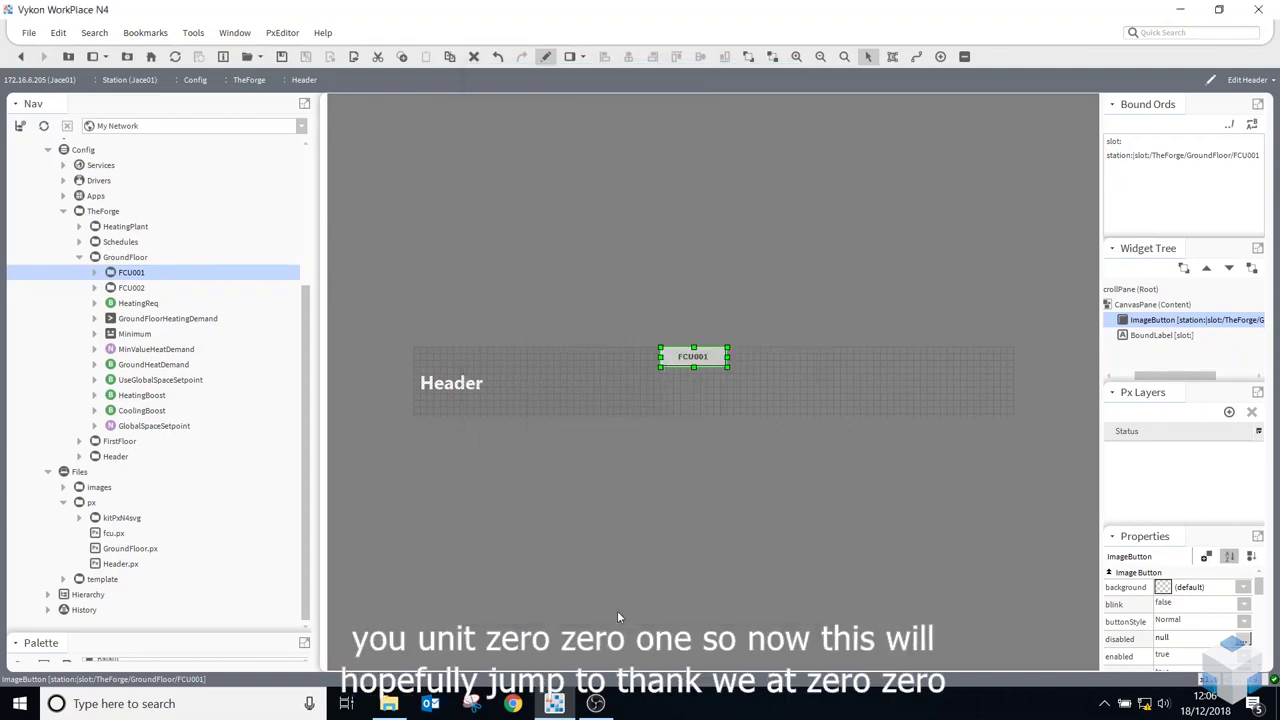
# - Test the FCU001 button outside edit mode by following its link, and return to the Header graphic
pyautogui.click(547, 58)
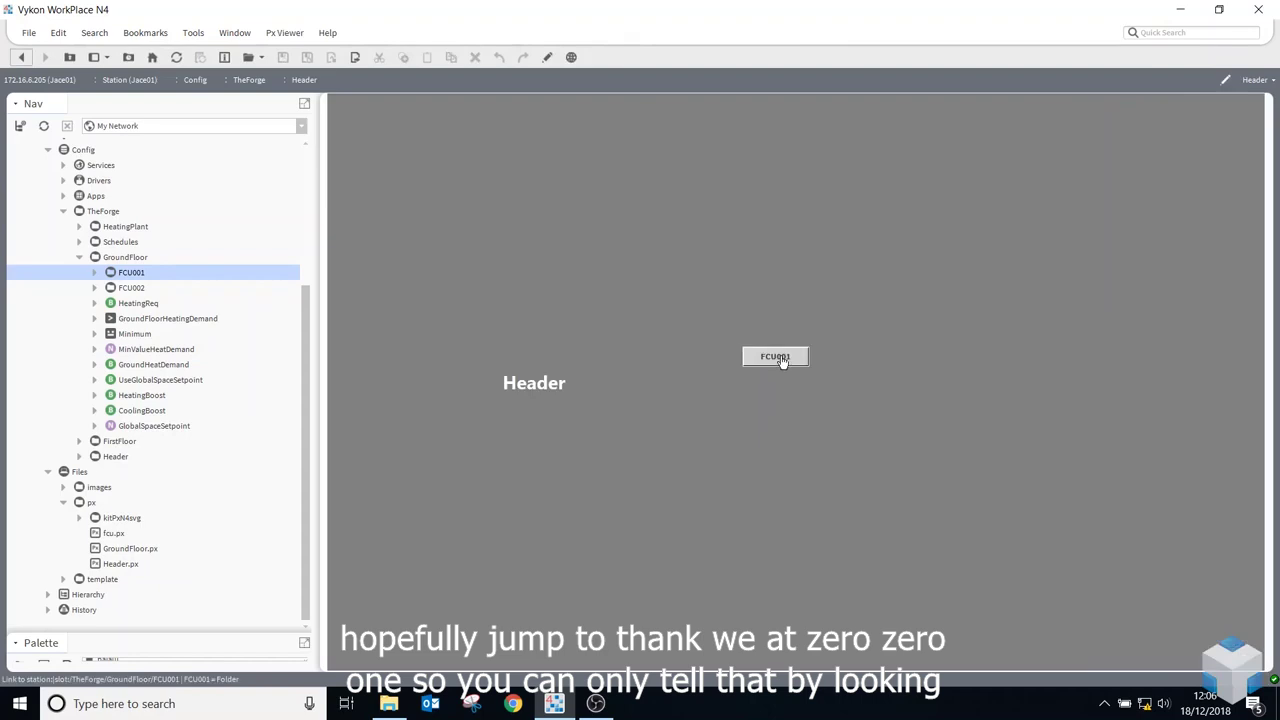
pyautogui.click(773, 358)
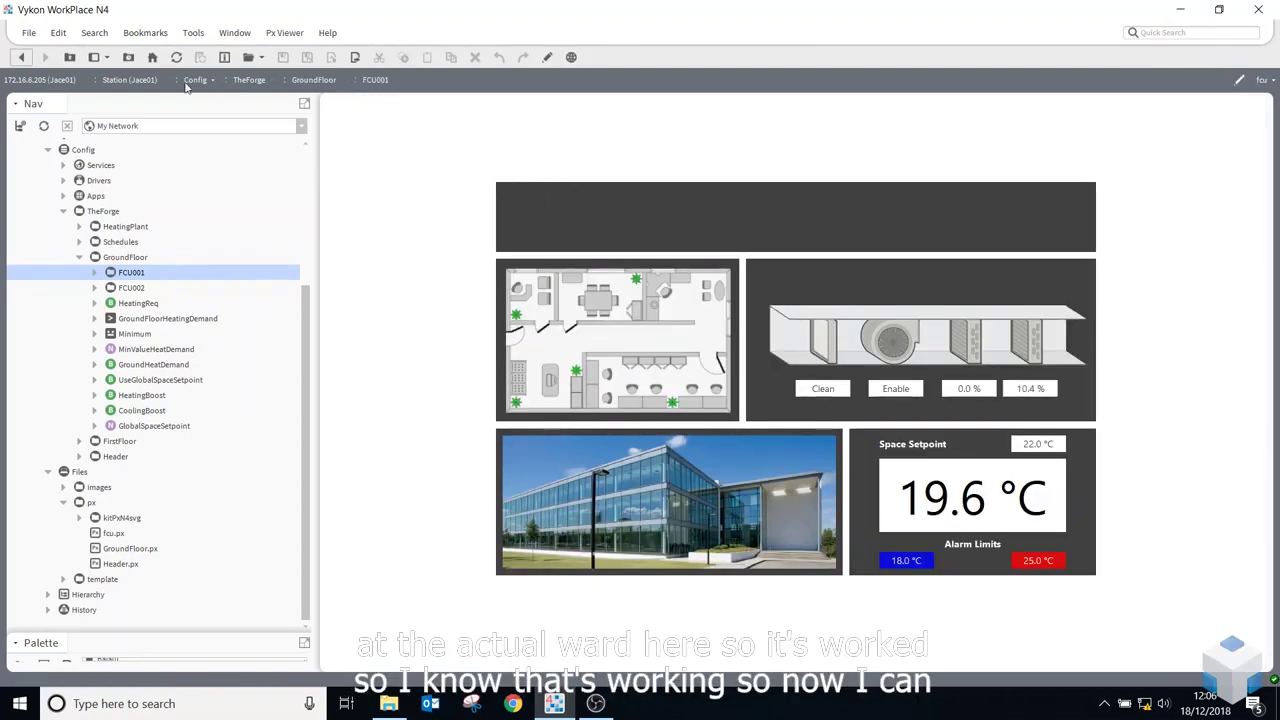
pyautogui.click(20, 58)
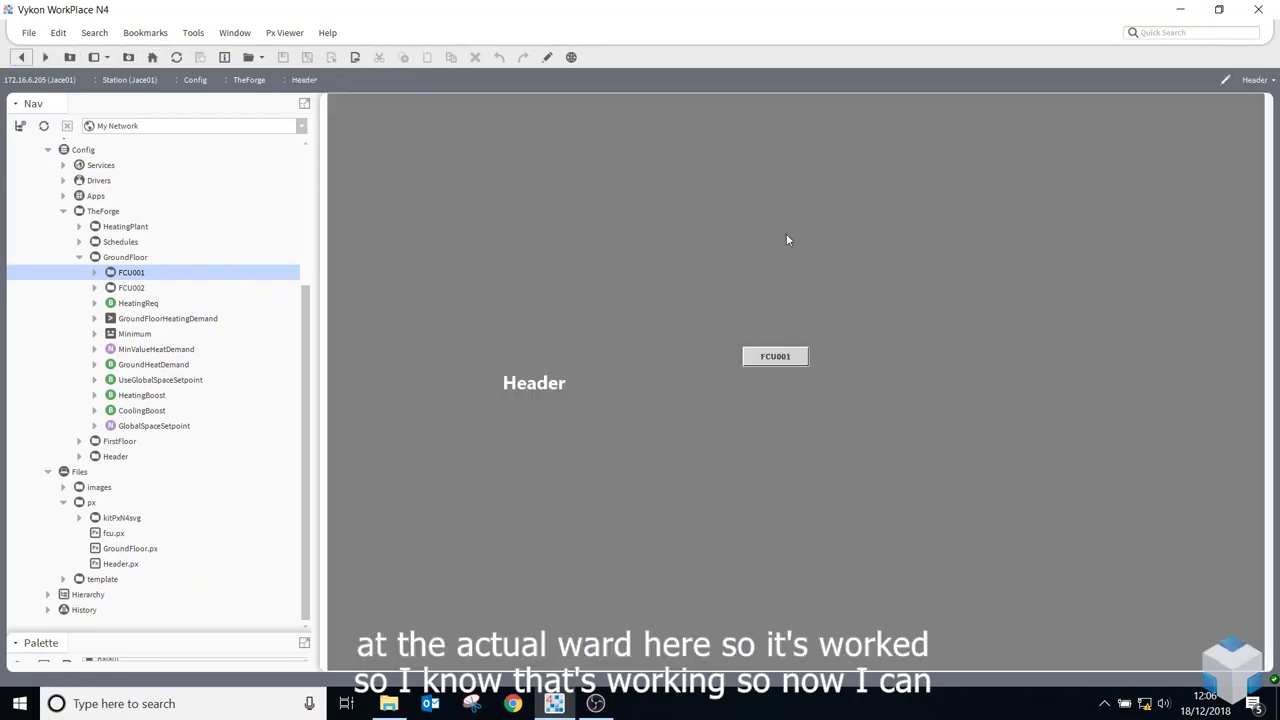
# - Return to edit mode, duplicate the FCU001 button and place the copy directly to its right at 475, 0
pyautogui.click(549, 58)
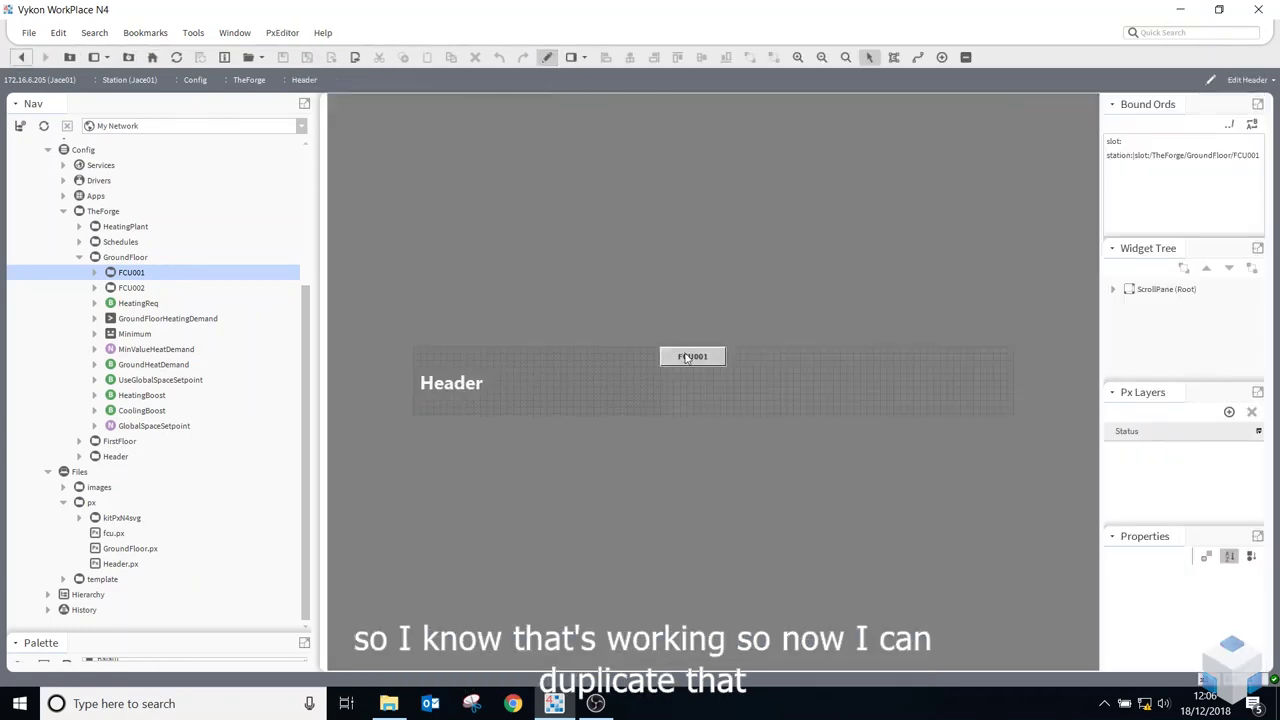
pyautogui.click(694, 365)
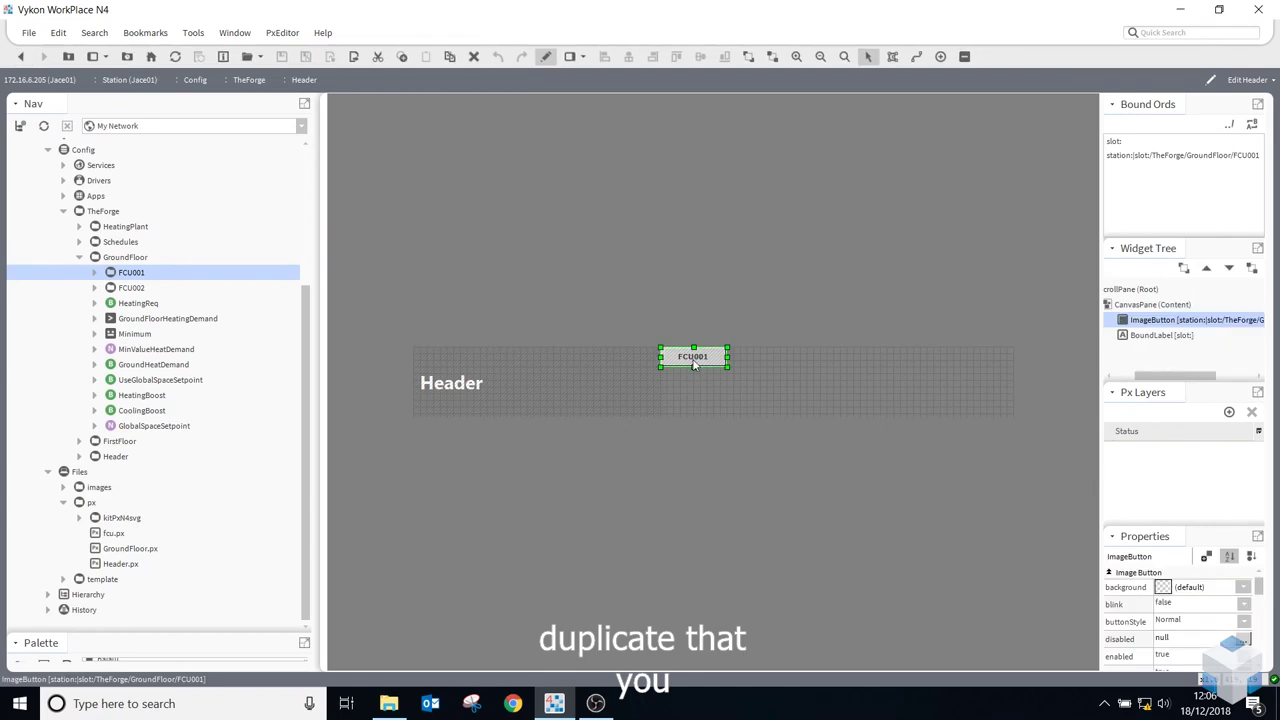
pyautogui.rightClick(694, 365)
pyautogui.click(726, 443)
pyautogui.moveTo(716, 368); pyautogui.dragTo(778, 358)
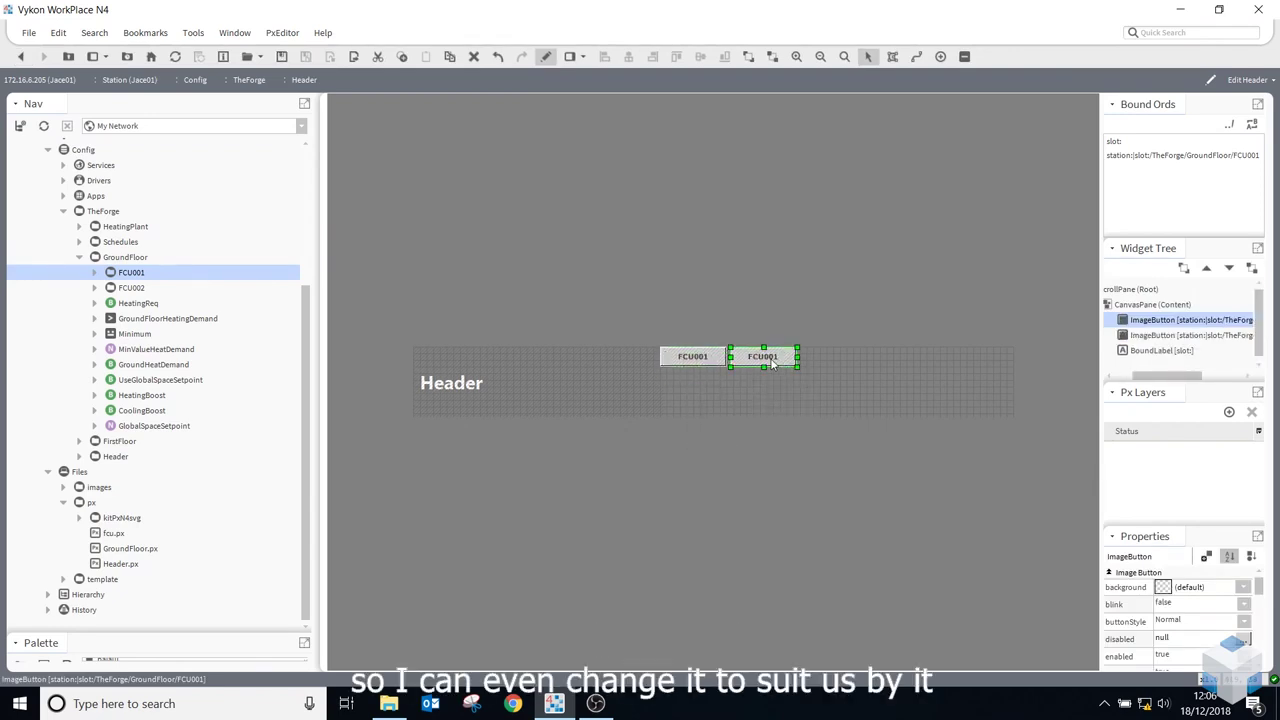
pyautogui.doubleClick(765, 360)
pyautogui.click(685, 514)
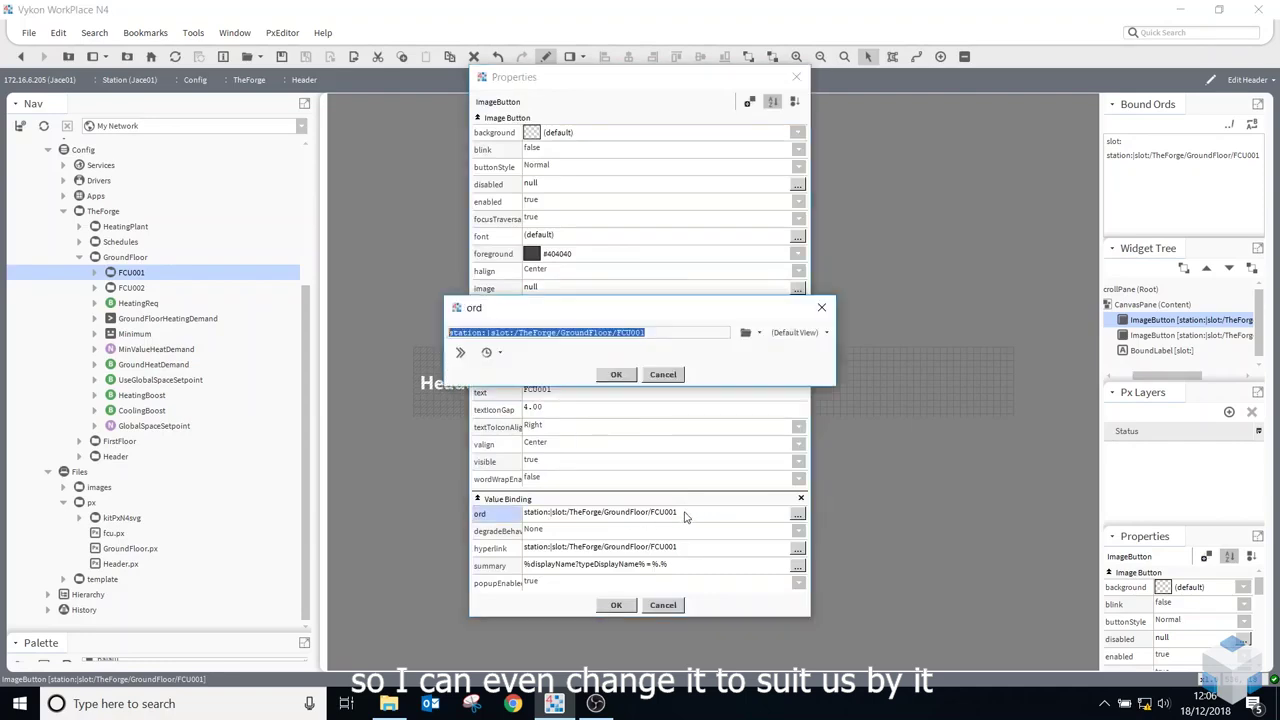
pyautogui.click(647, 333)
pyautogui.press('BackSpace')
pyautogui.write('2')
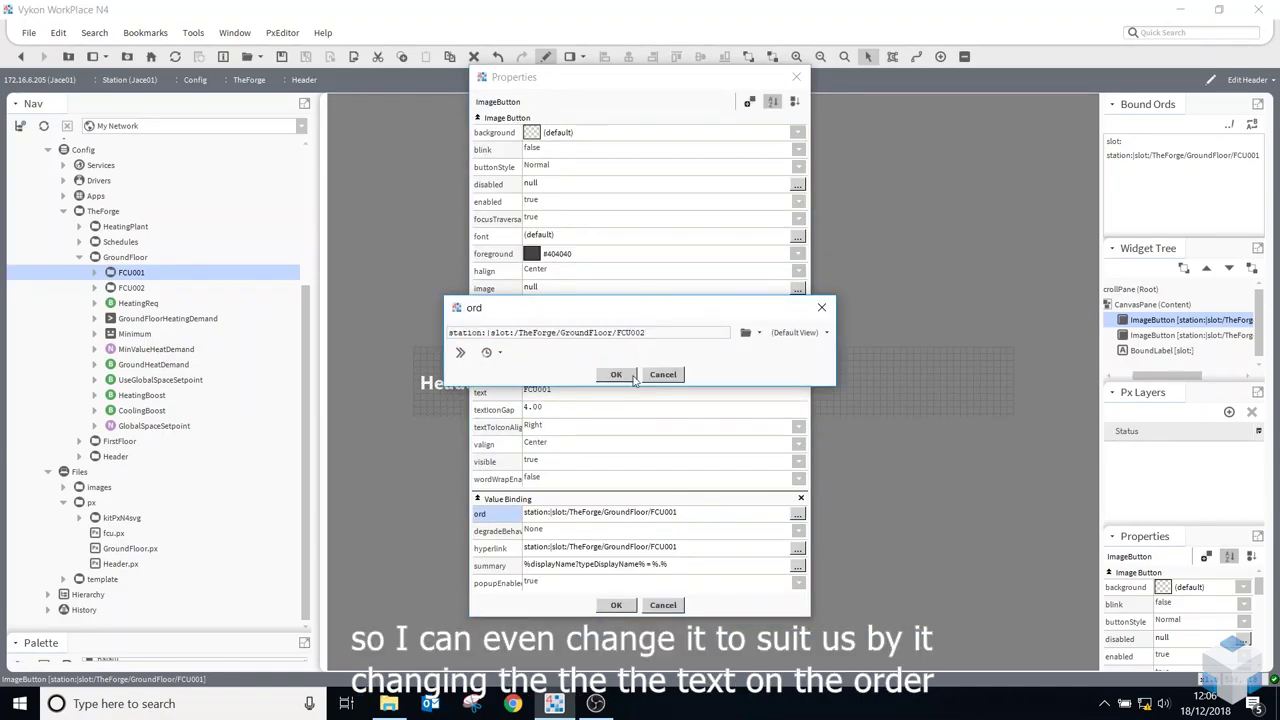
pyautogui.click(616, 375)
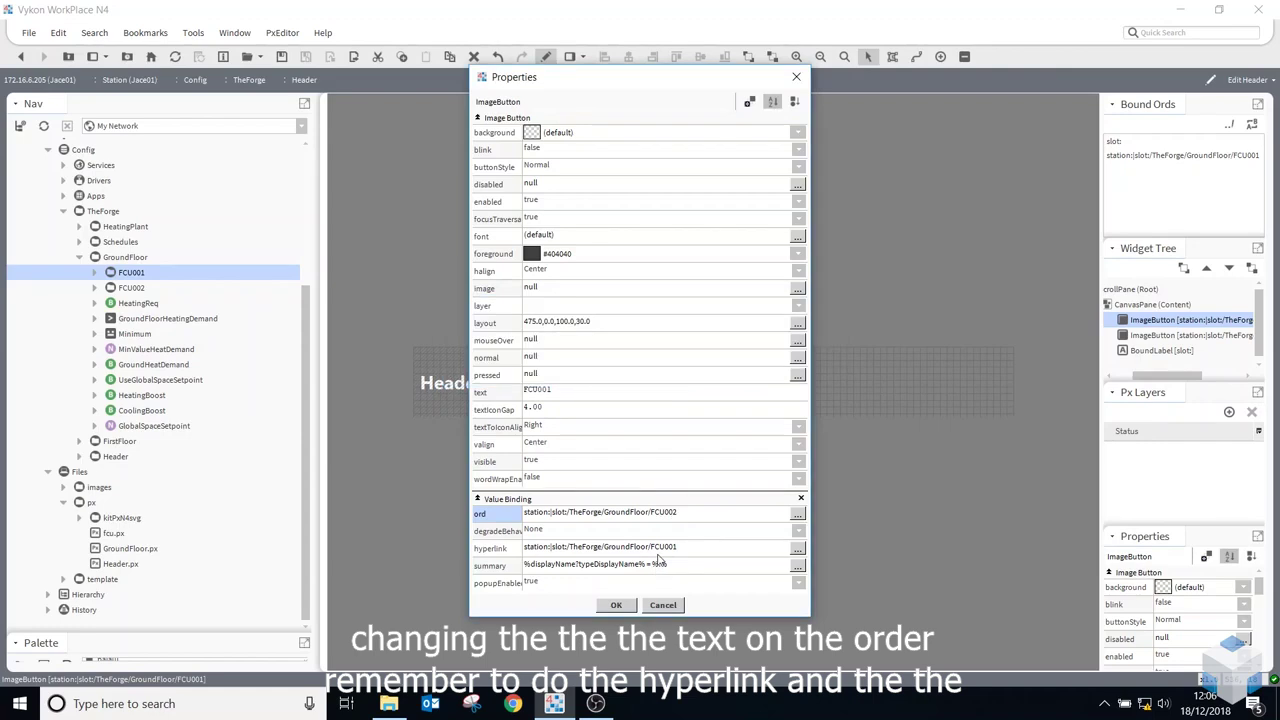
pyautogui.doubleClick(670, 556)
pyautogui.click(648, 334)
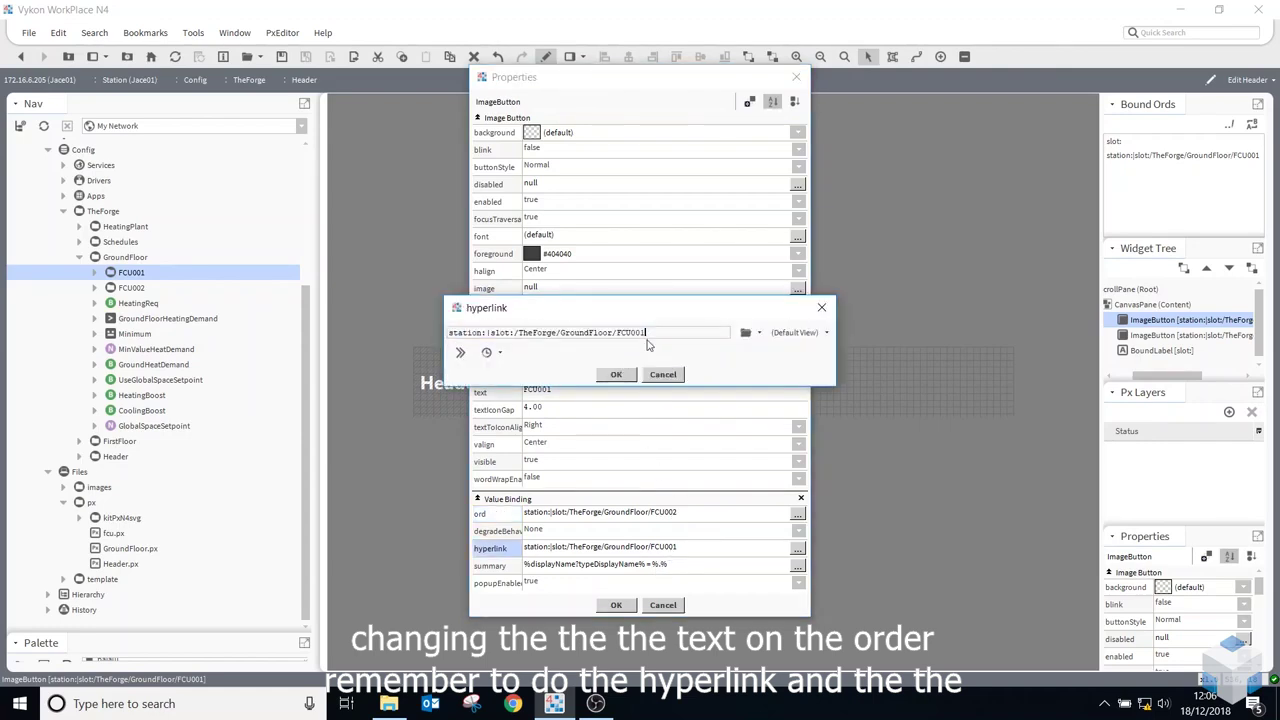
pyautogui.press('BackSpace')
pyautogui.write('2')
pyautogui.click(616, 375)
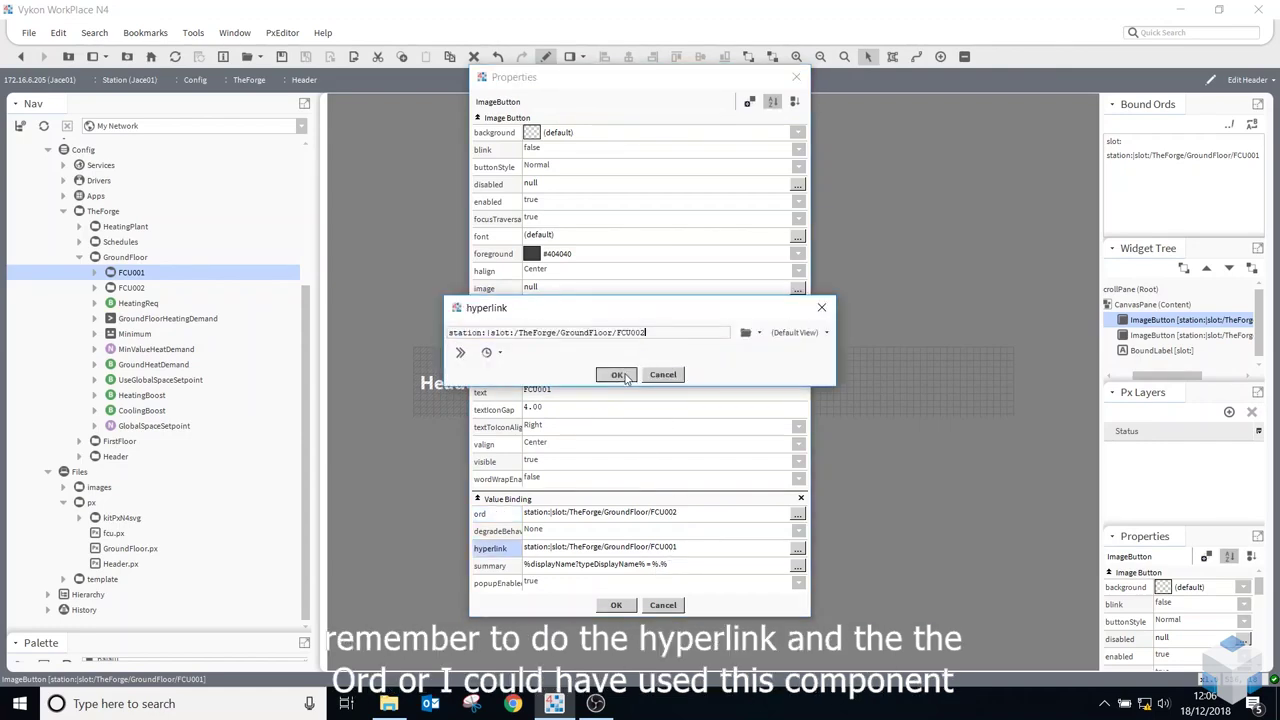
pyautogui.click(800, 515)
pyautogui.click(747, 334)
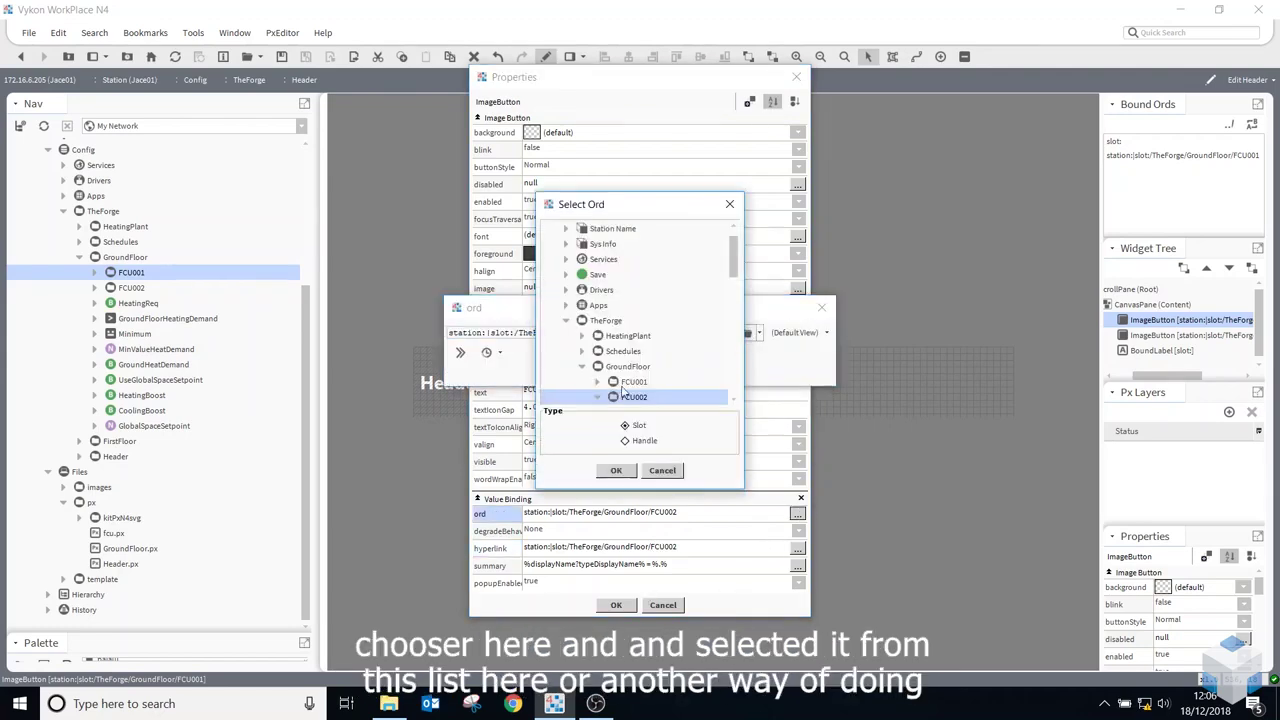
pyautogui.click(662, 470)
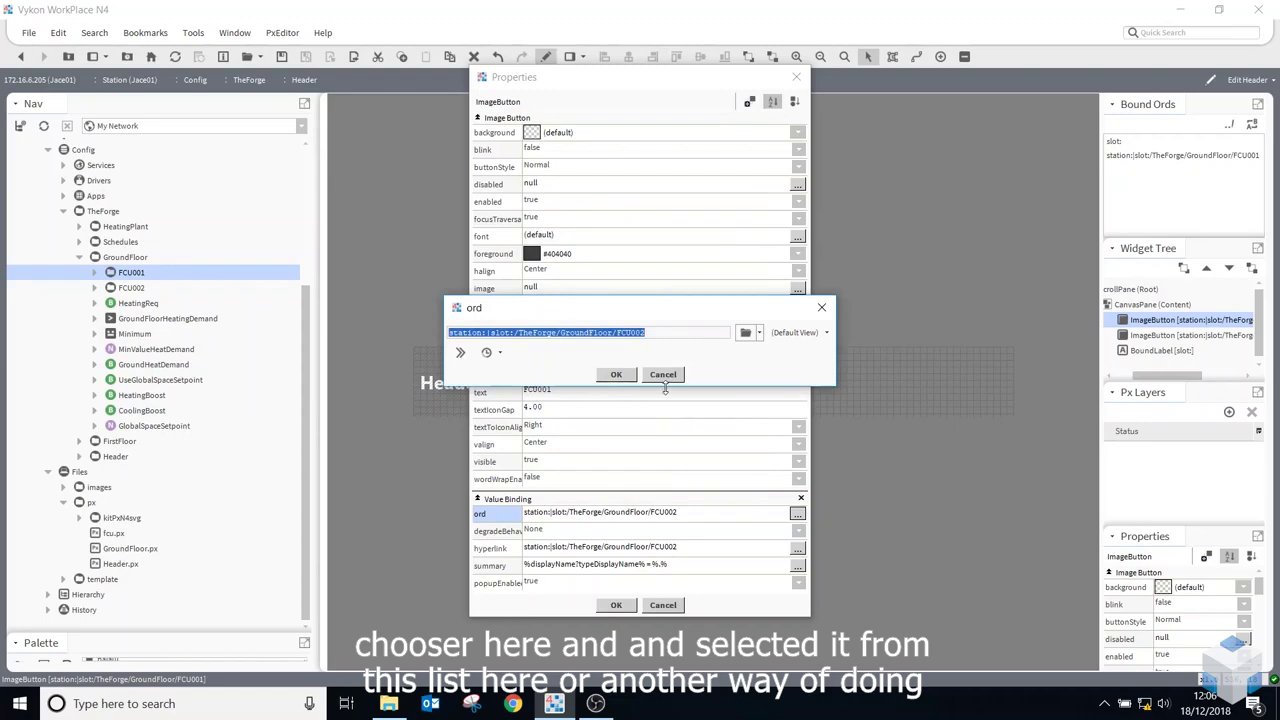
pyautogui.click(665, 378)
pyautogui.click(663, 605)
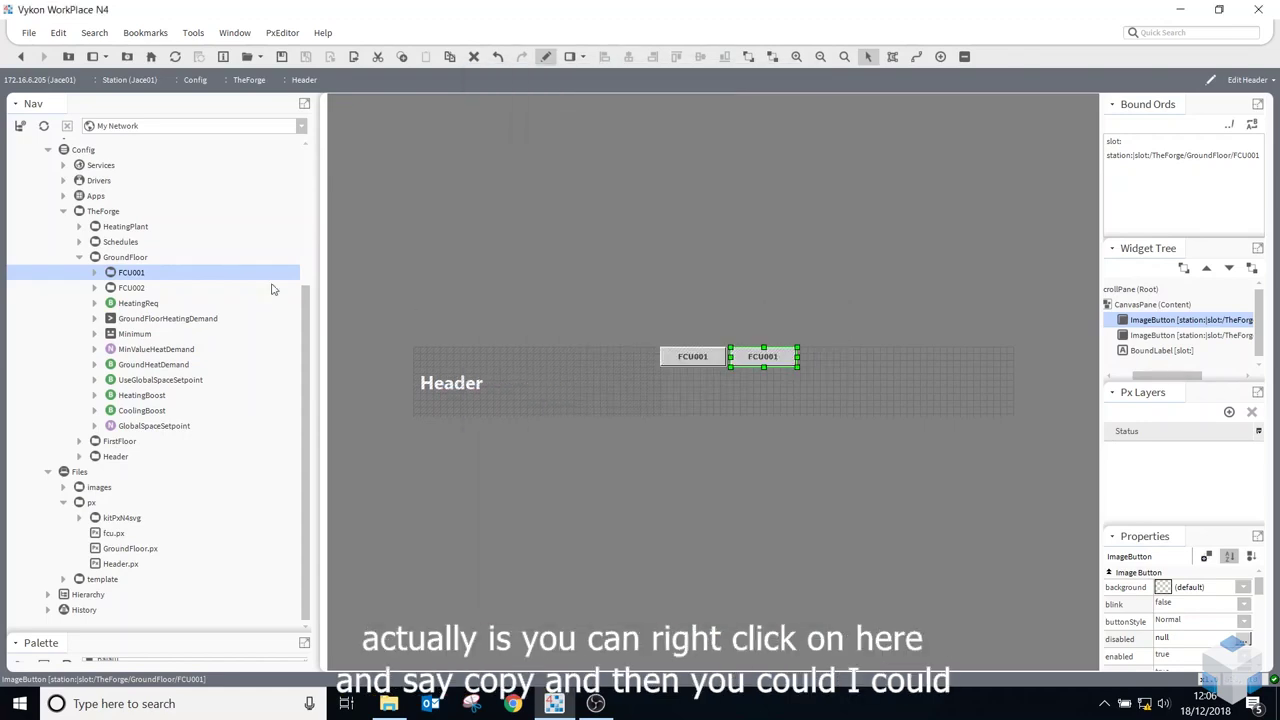
# - Copy the FCU002 component from the GroundFloor folder and review the second button's properties
pyautogui.rightClick(131, 290)
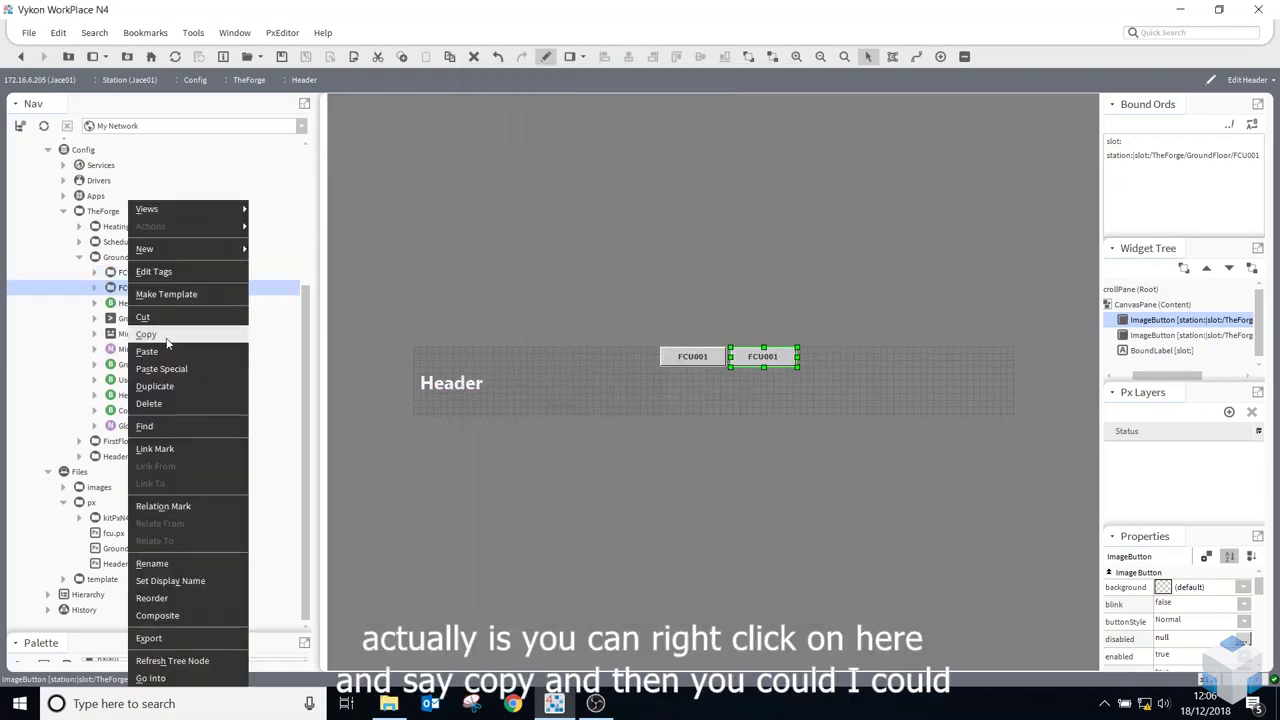
pyautogui.click(230, 341)
pyautogui.doubleClick(785, 360)
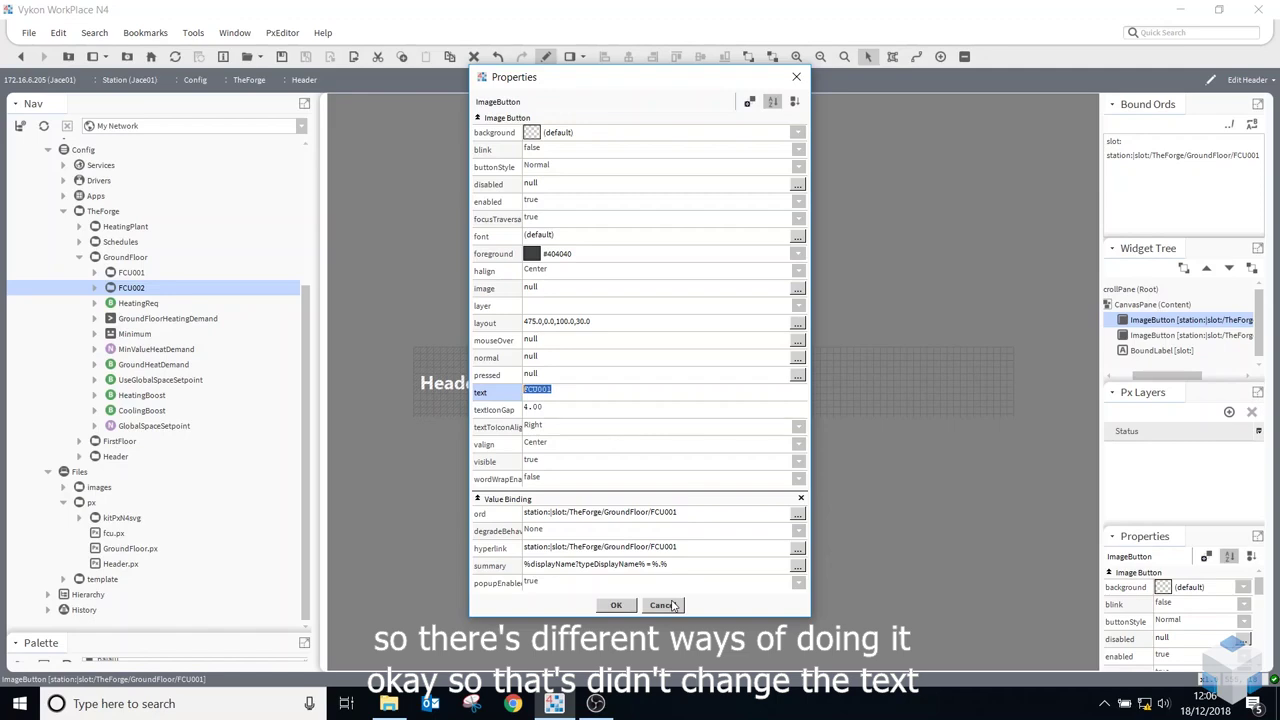
pyautogui.click(616, 605)
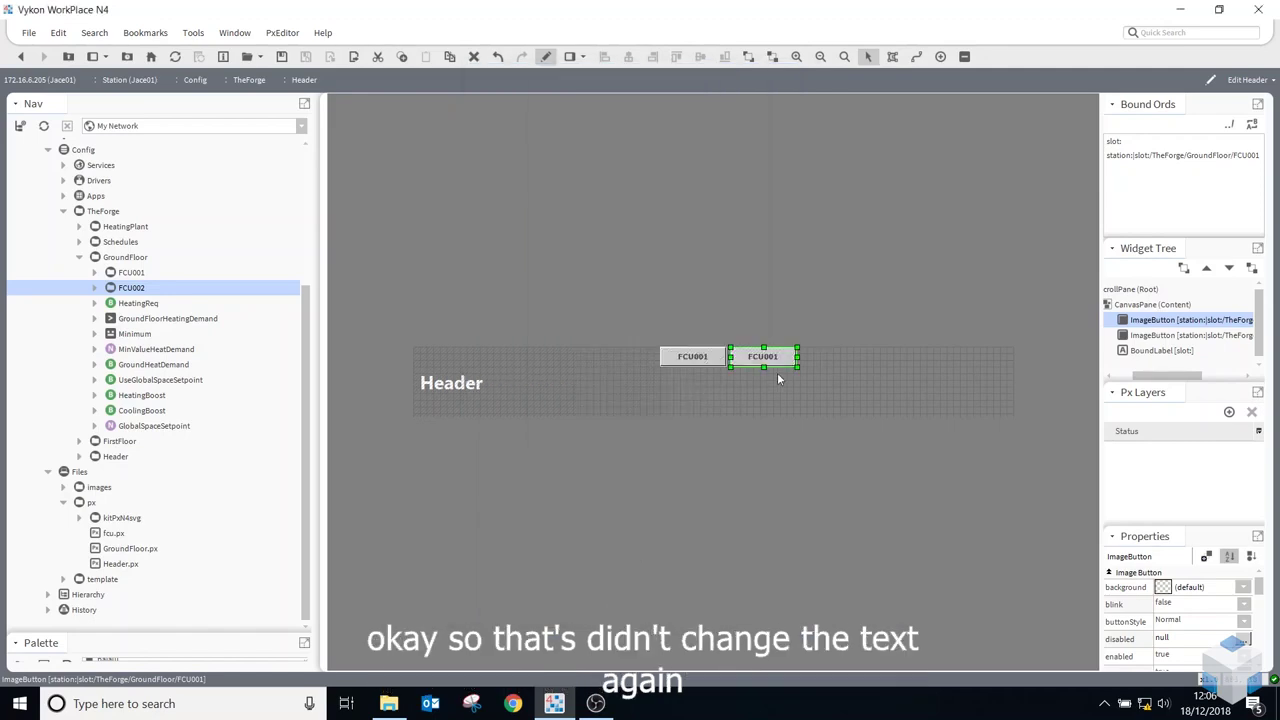
# - Set the text of the duplicated button to FCU002
pyautogui.doubleClick(765, 360)
pyautogui.write('FCU002')
pyautogui.click(616, 605)
# - Set the second button's hyperlink and ord to station:|slot:/TheForge/GroundFloor/FCU002, and check the first button's properties
pyautogui.doubleClick(770, 360)
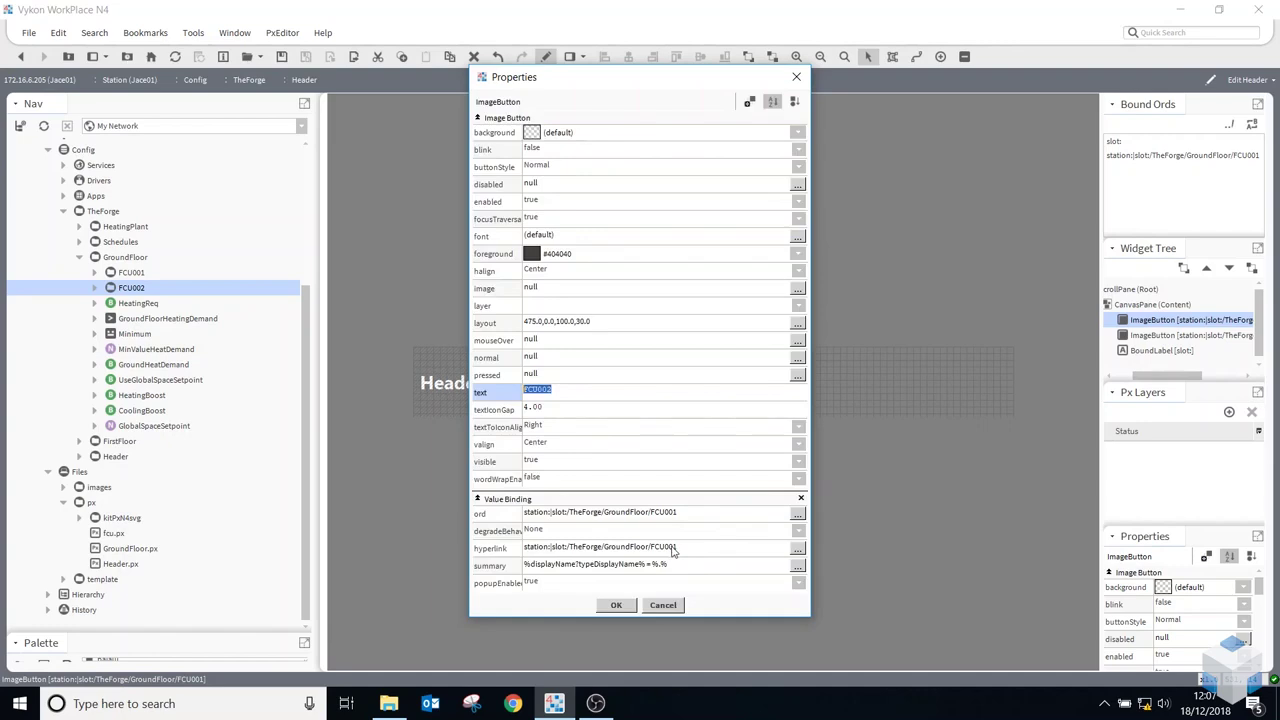
pyautogui.doubleClick(675, 548)
pyautogui.click(644, 333)
pyautogui.press('BackSpace')
pyautogui.write('2')
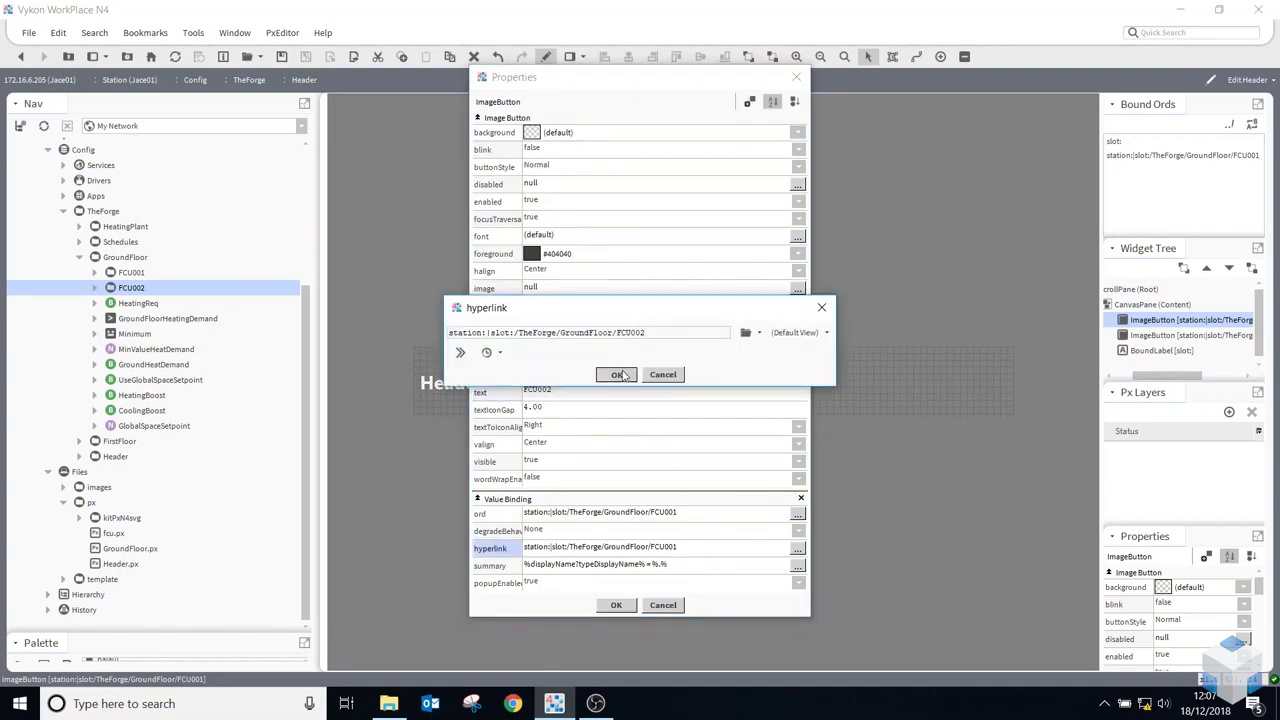
pyautogui.click(618, 374)
pyautogui.doubleClick(672, 513)
pyautogui.click(648, 333)
pyautogui.press('BackSpace')
pyautogui.write('2')
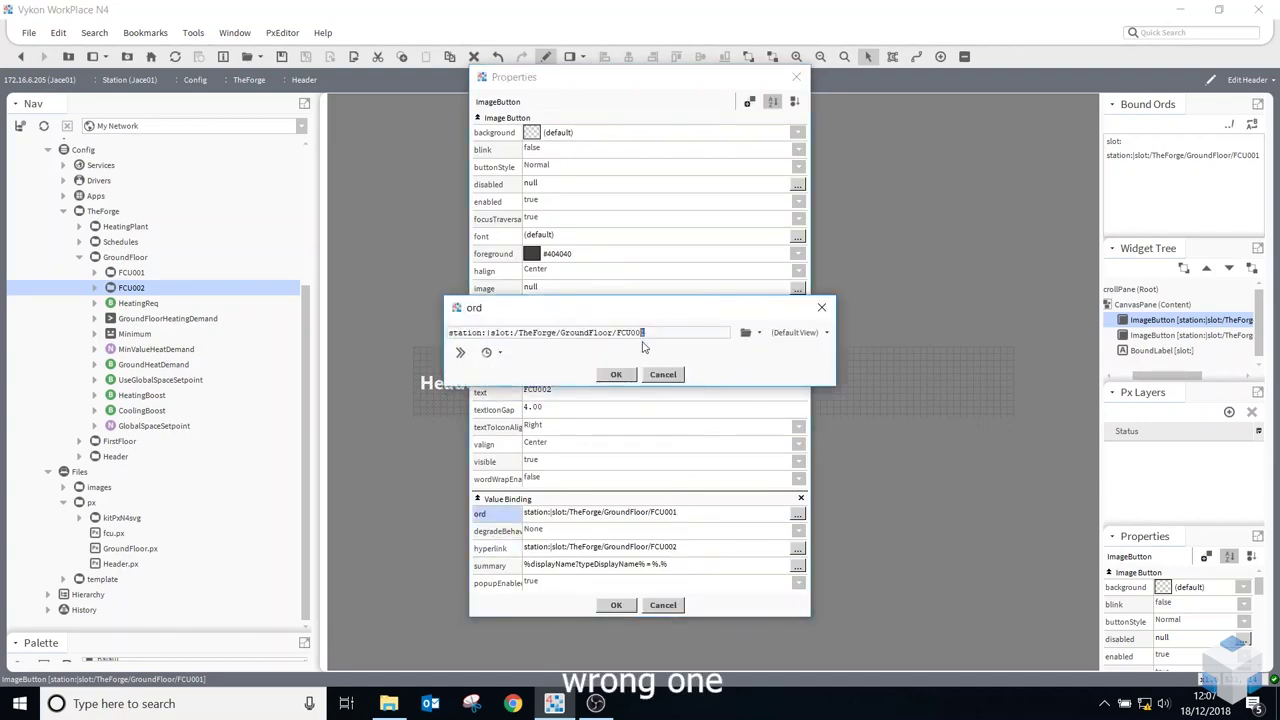
pyautogui.click(616, 374)
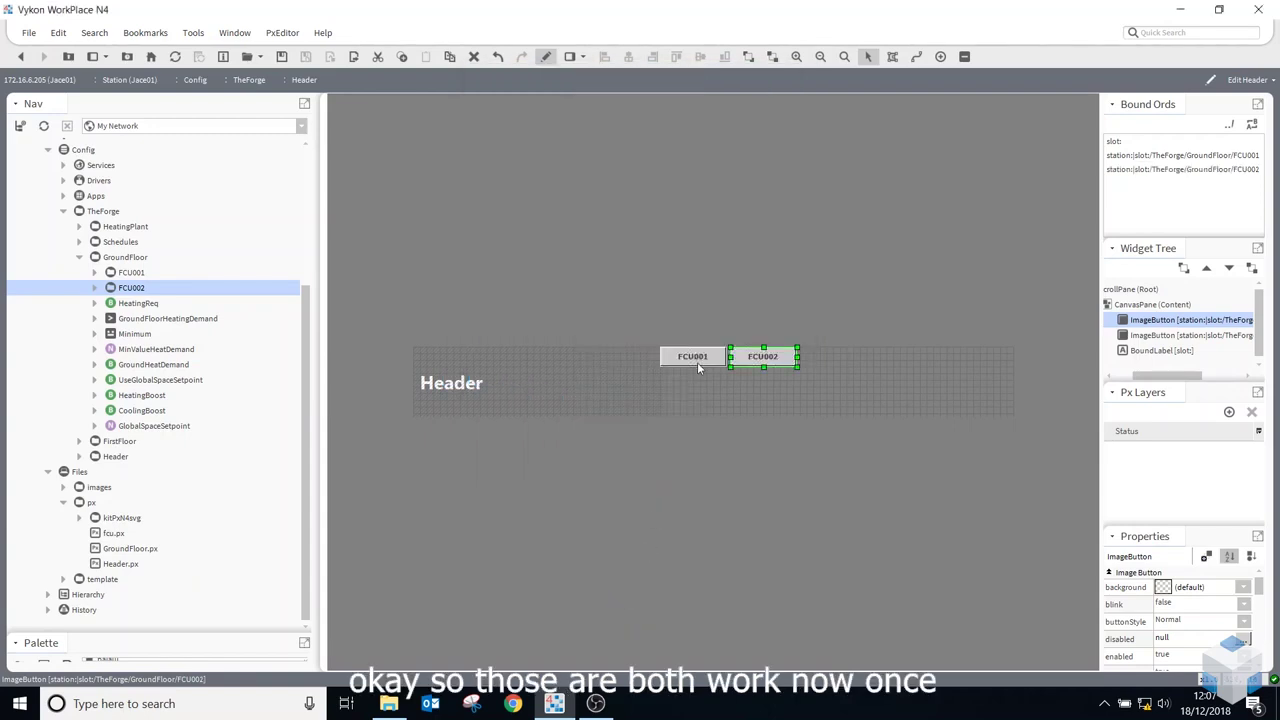
pyautogui.doubleClick(697, 360)
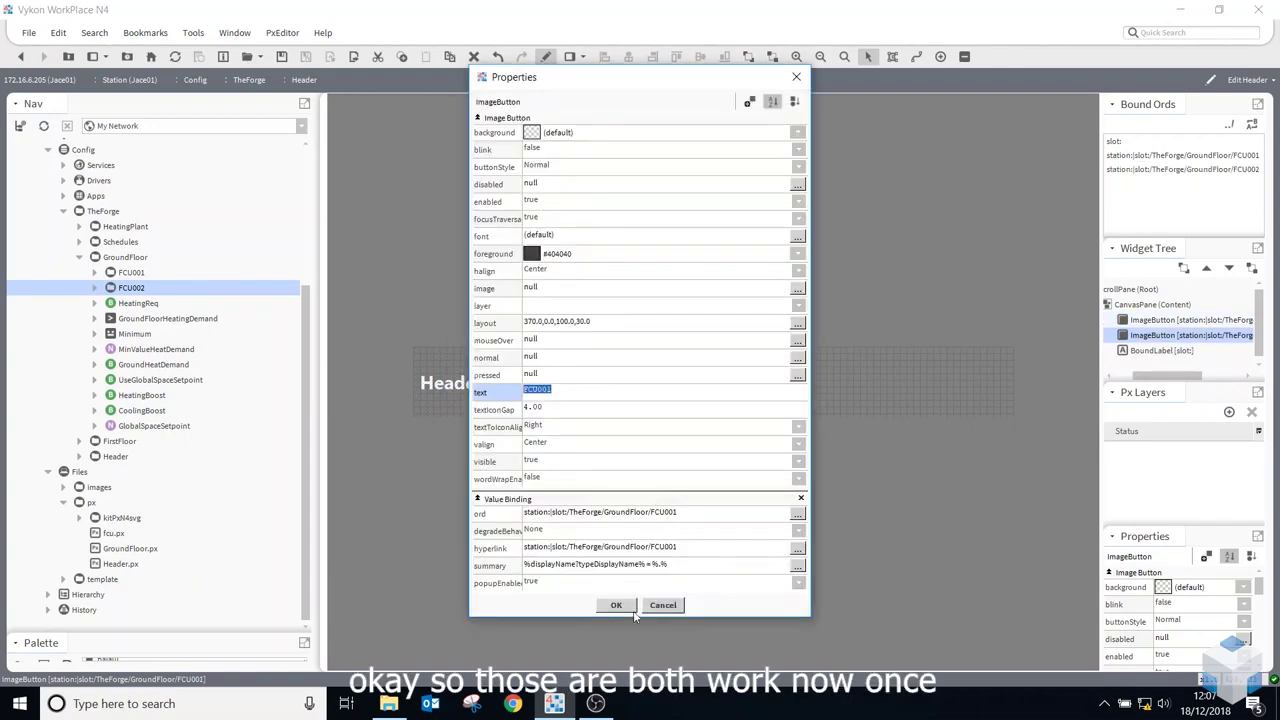
pyautogui.click(616, 605)
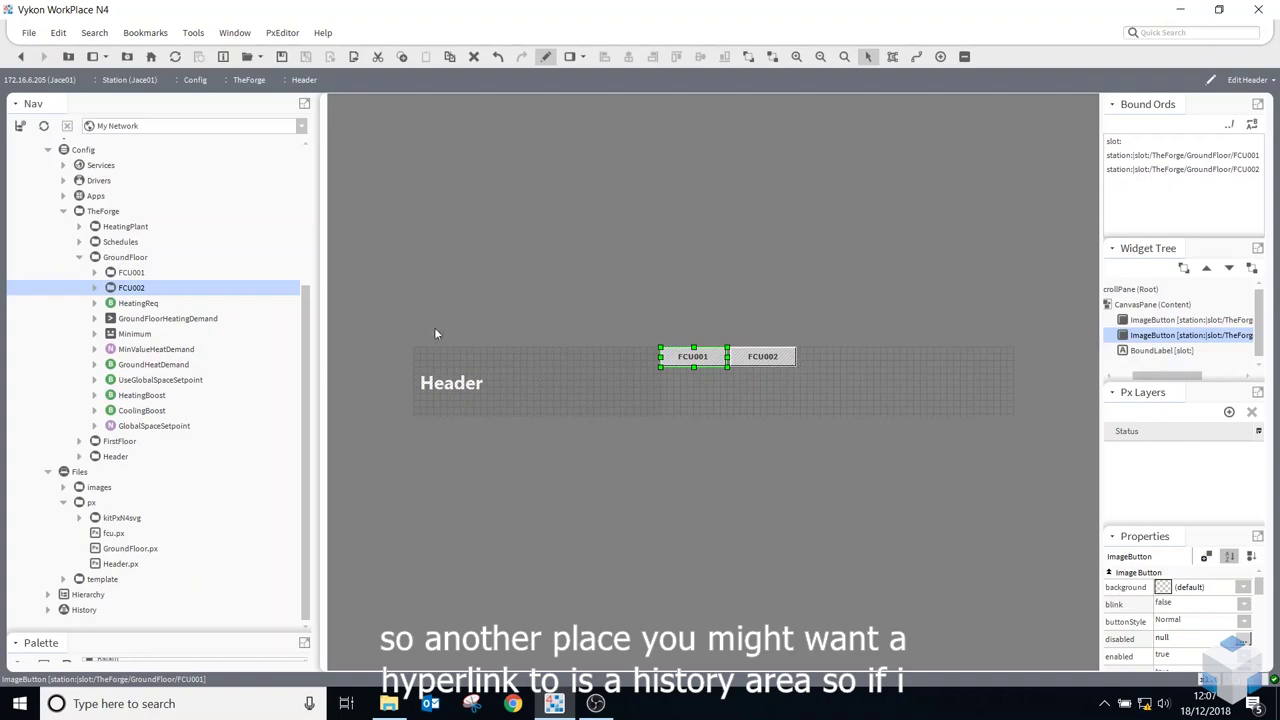
# - Duplicate the FCU002 button, place the copy to its right at 585, 0, and set its text to History
pyautogui.click(84, 610)
pyautogui.click(755, 358)
pyautogui.rightClick(778, 359)
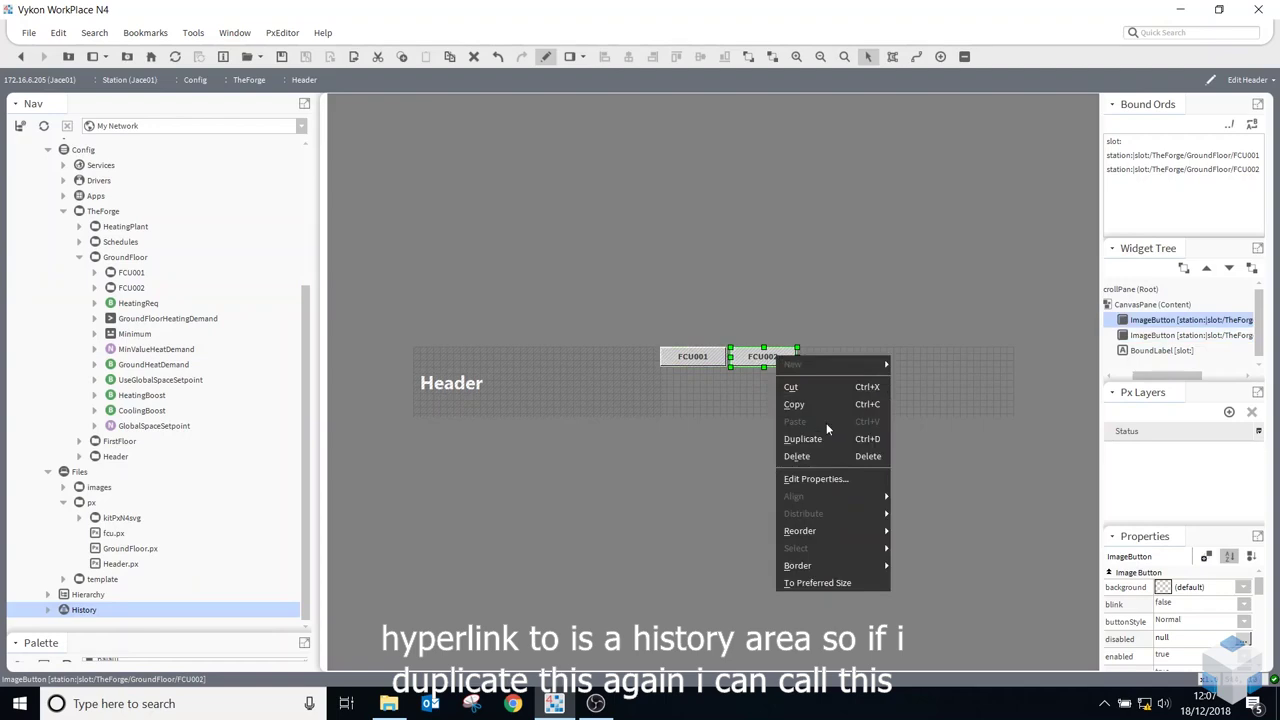
pyautogui.click(802, 439)
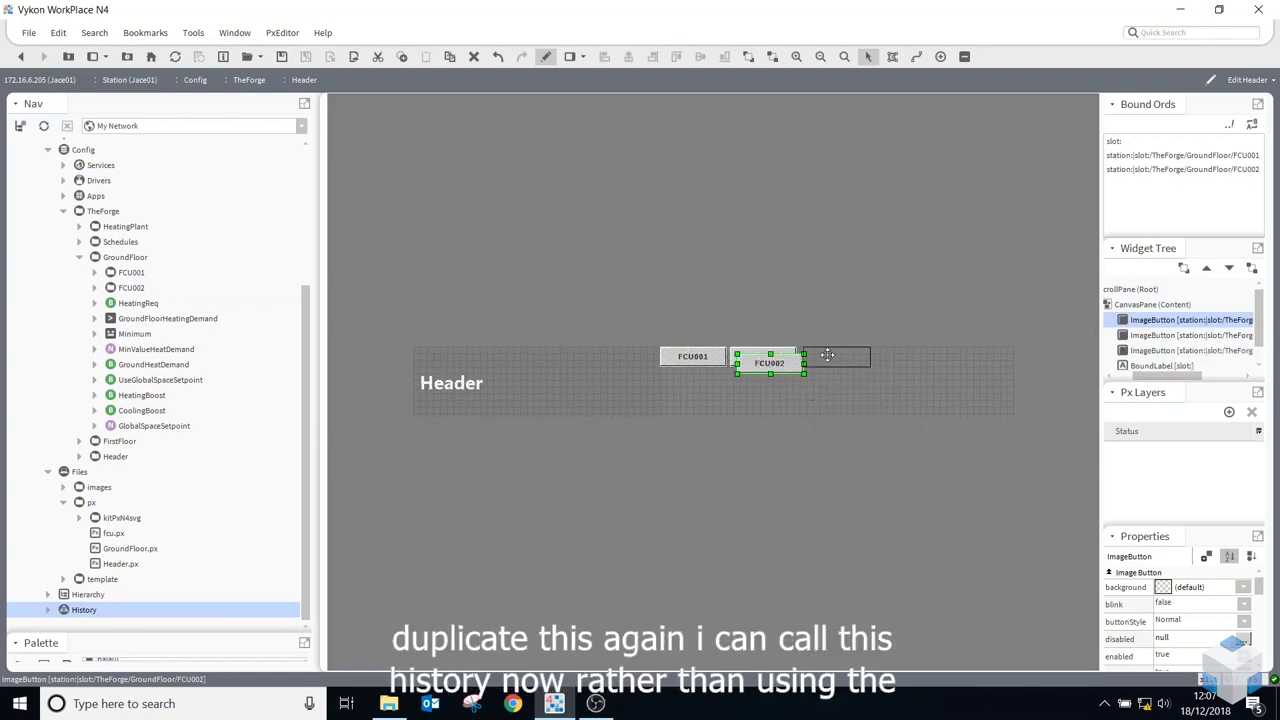
pyautogui.click(828, 358)
pyautogui.doubleClick(828, 358)
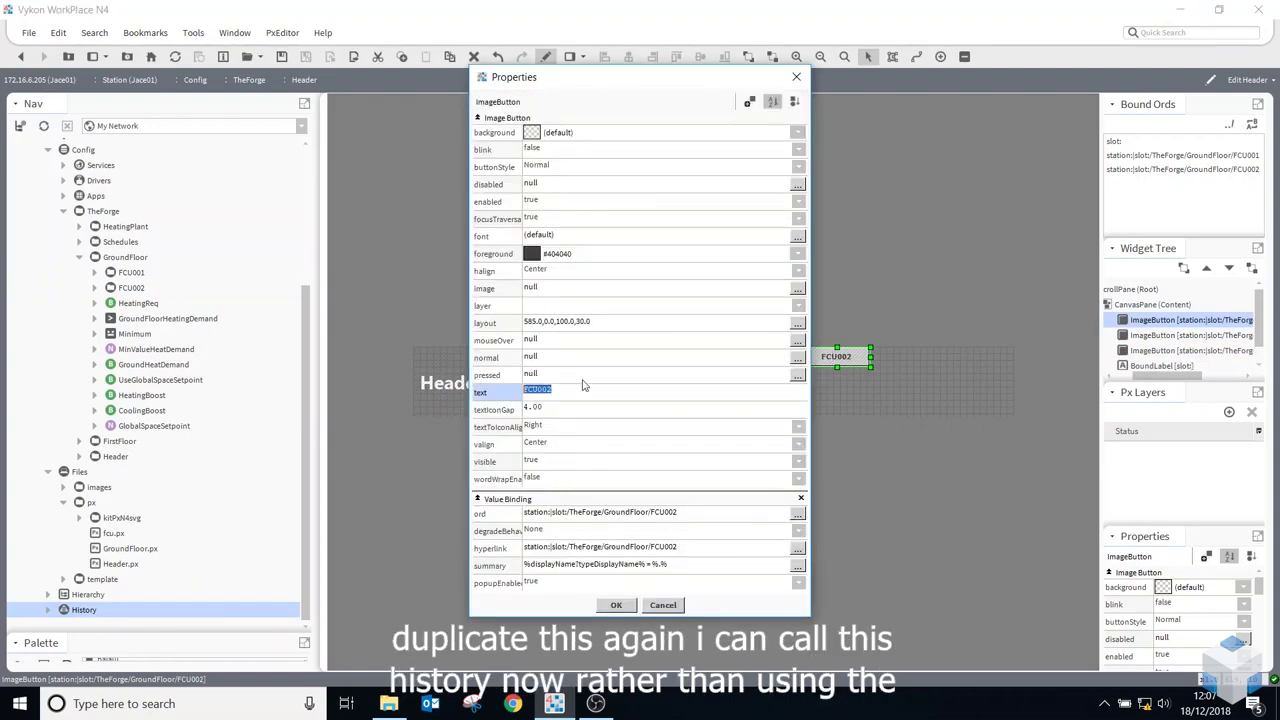
pyautogui.write('History')
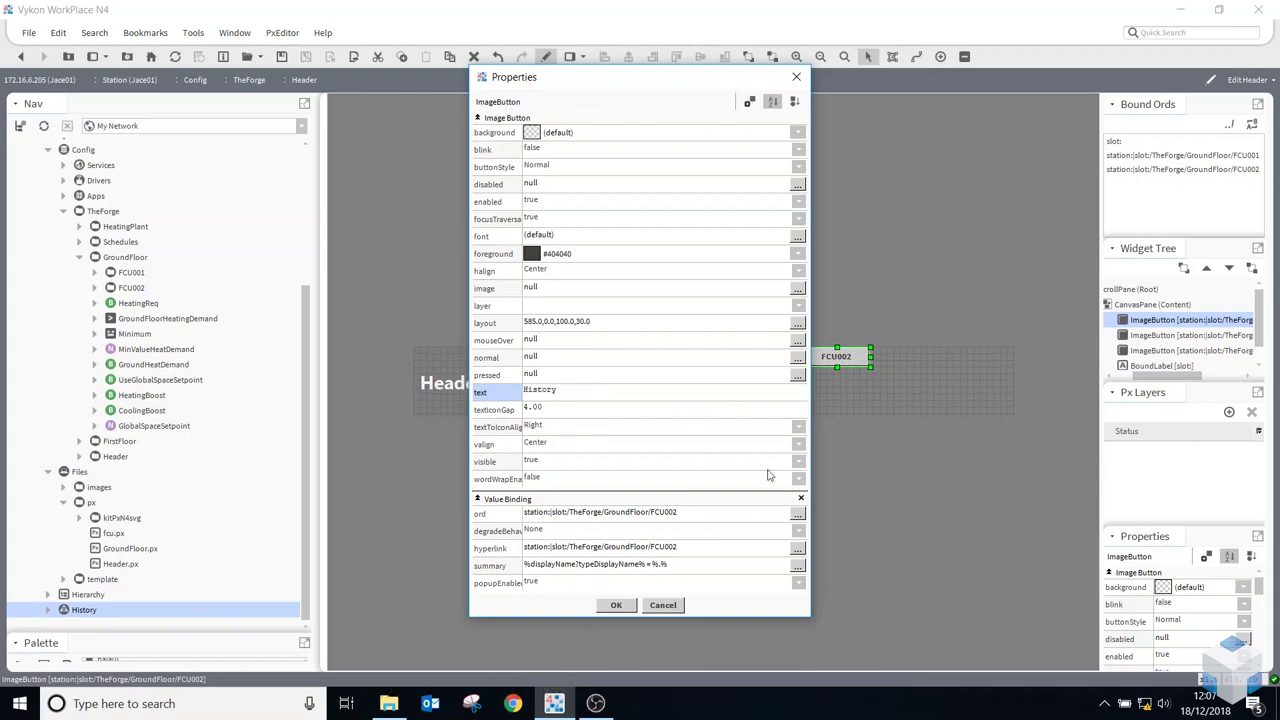
# - Set the new button's hyperlink to the station's History root using the History Ord Chooser
pyautogui.click(797, 548)
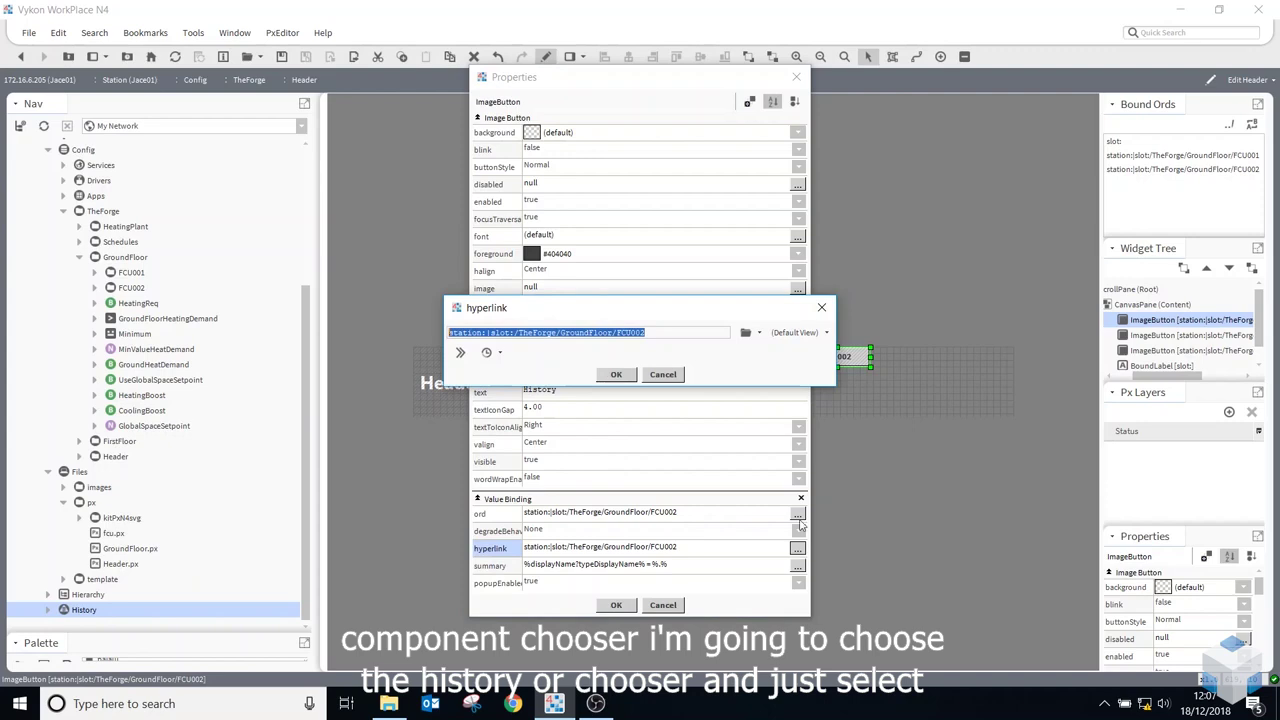
pyautogui.click(764, 336)
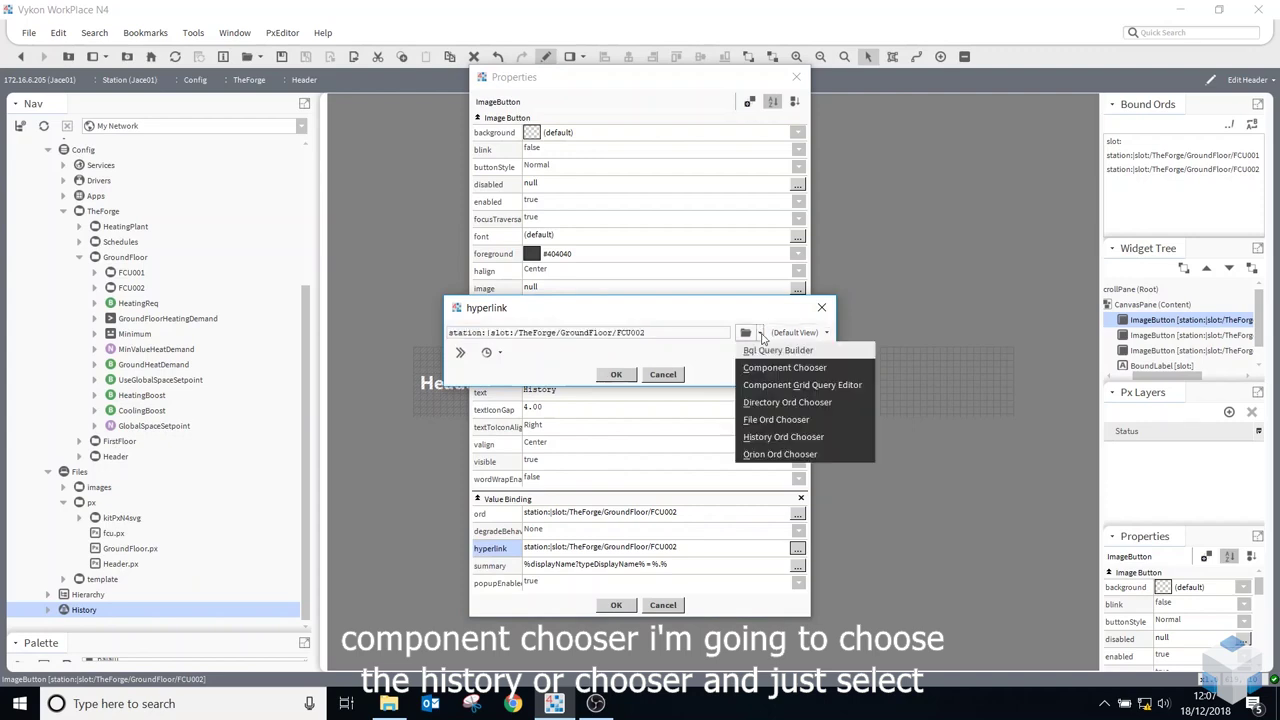
pyautogui.click(765, 442)
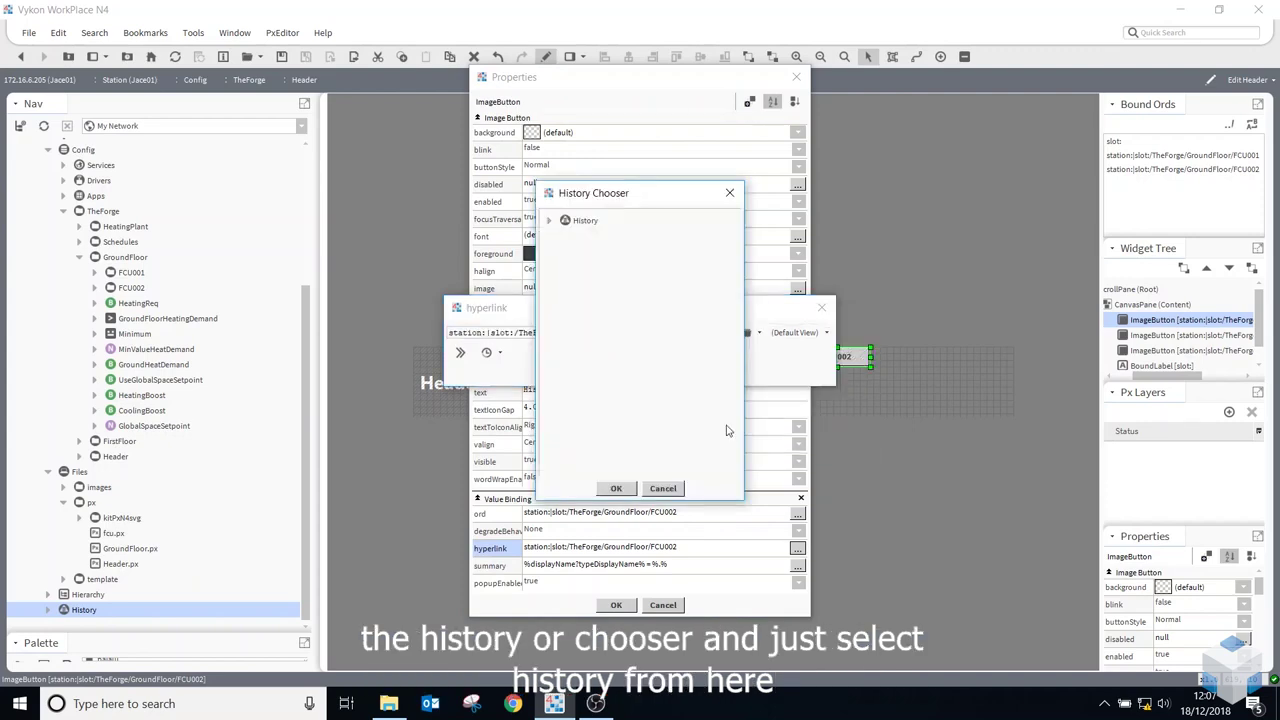
pyautogui.click(588, 224)
pyautogui.click(616, 488)
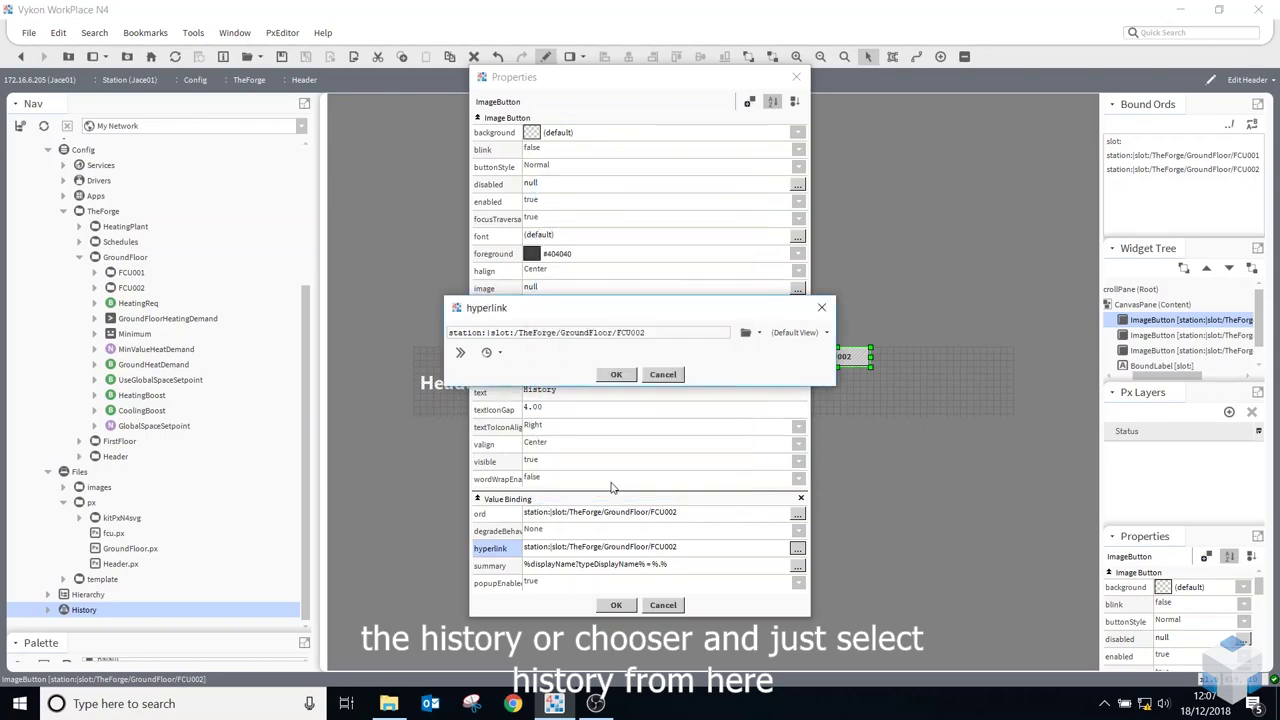
pyautogui.click(616, 376)
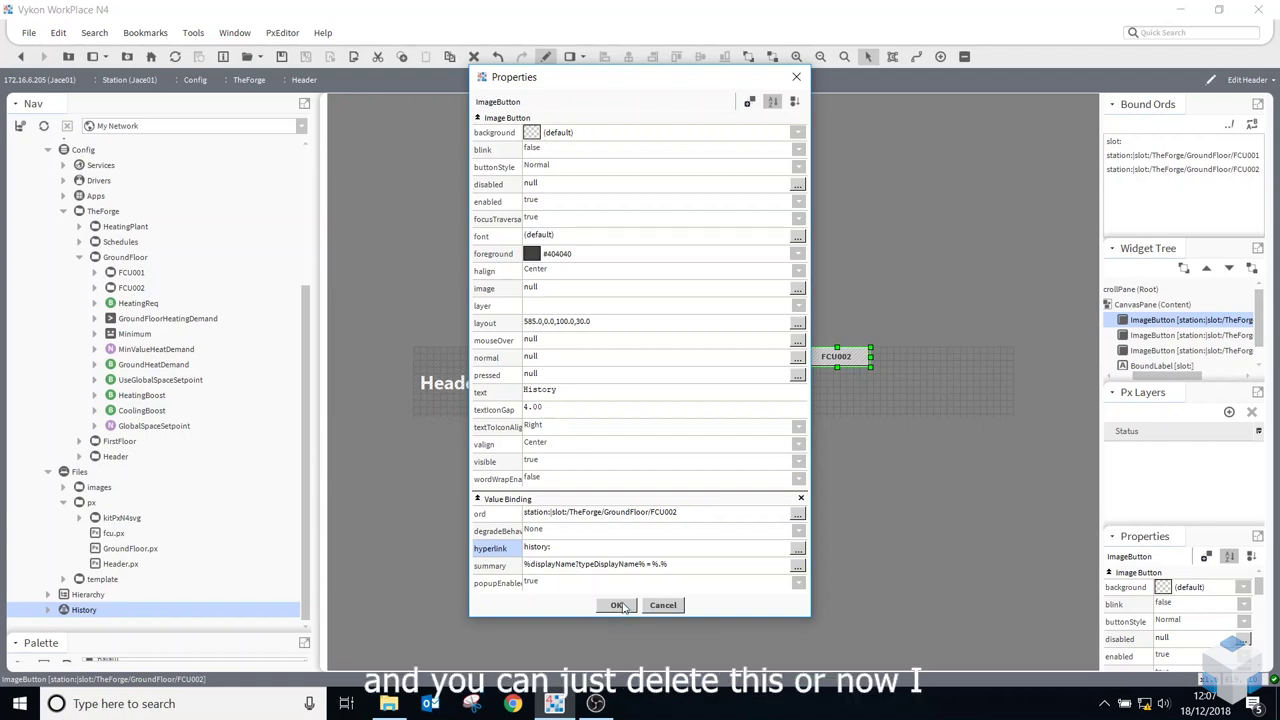
# - Clear the ord in the History button's value binding
pyautogui.doubleClick(630, 513)
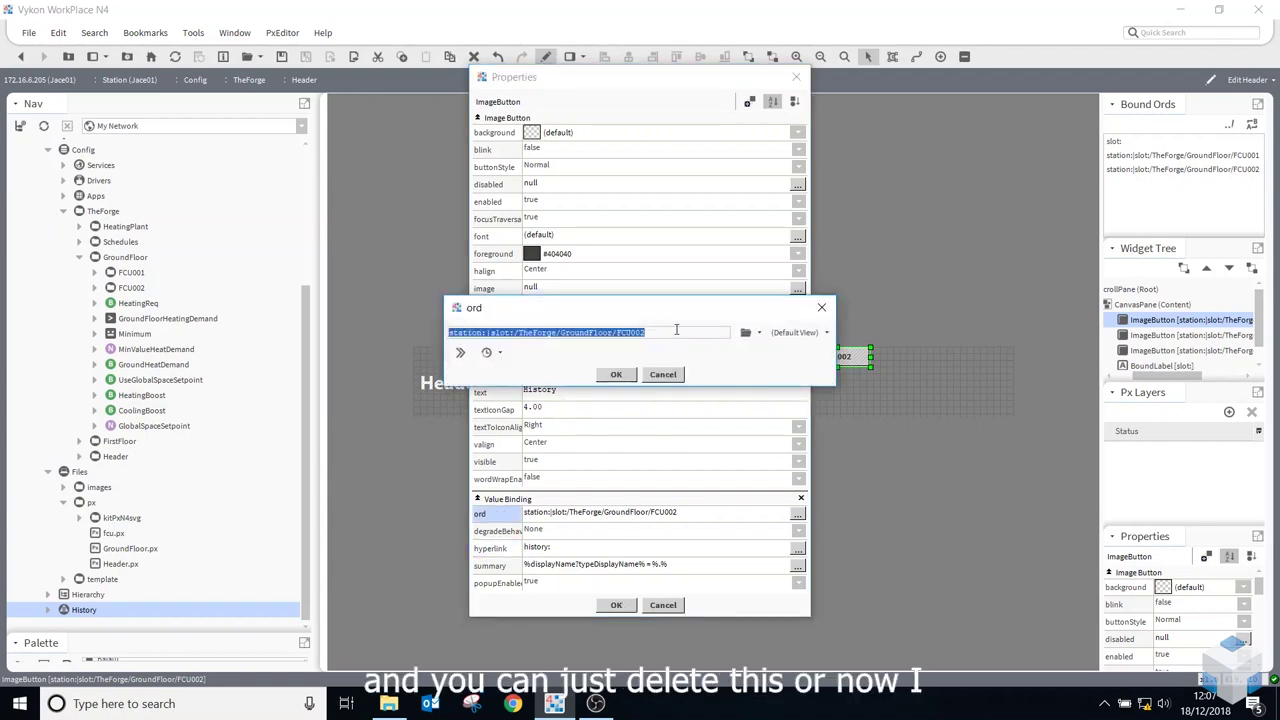
pyautogui.press('Delete')
pyautogui.click(626, 377)
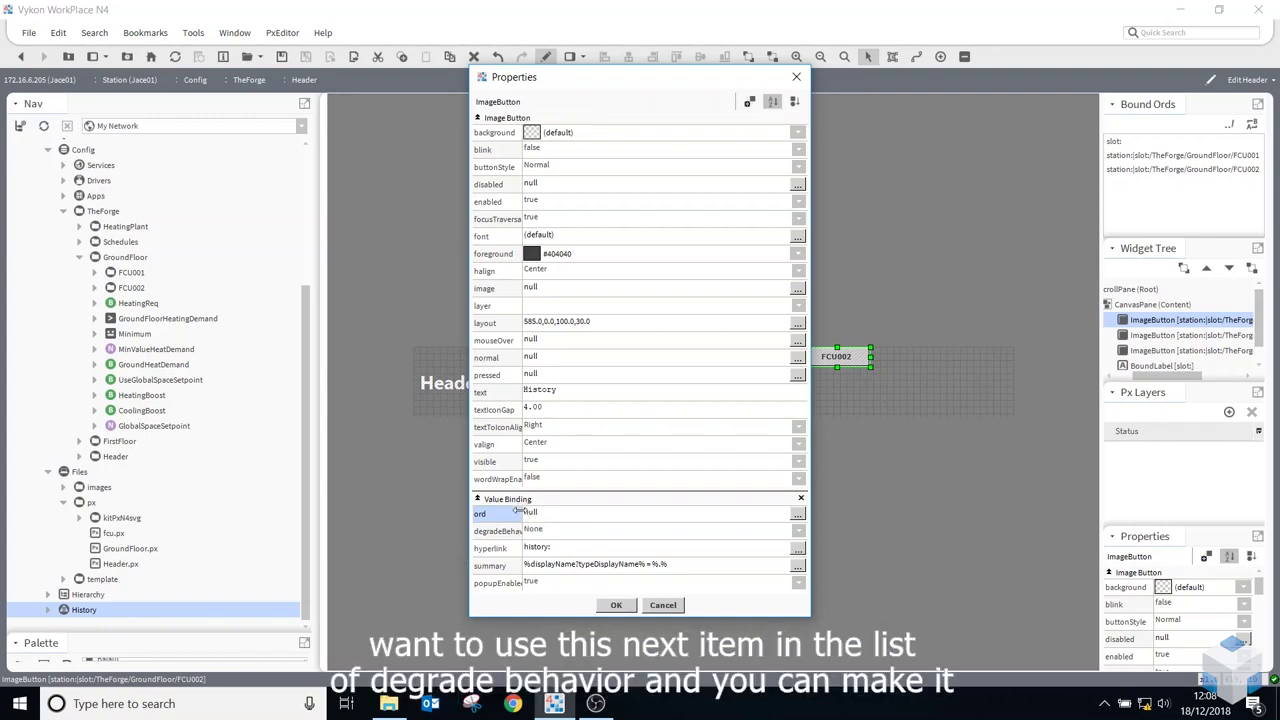
# - Review the degradeBehavior options, keep None, and apply the History button's properties
pyautogui.moveTo(518, 507); pyautogui.dragTo(557, 508)
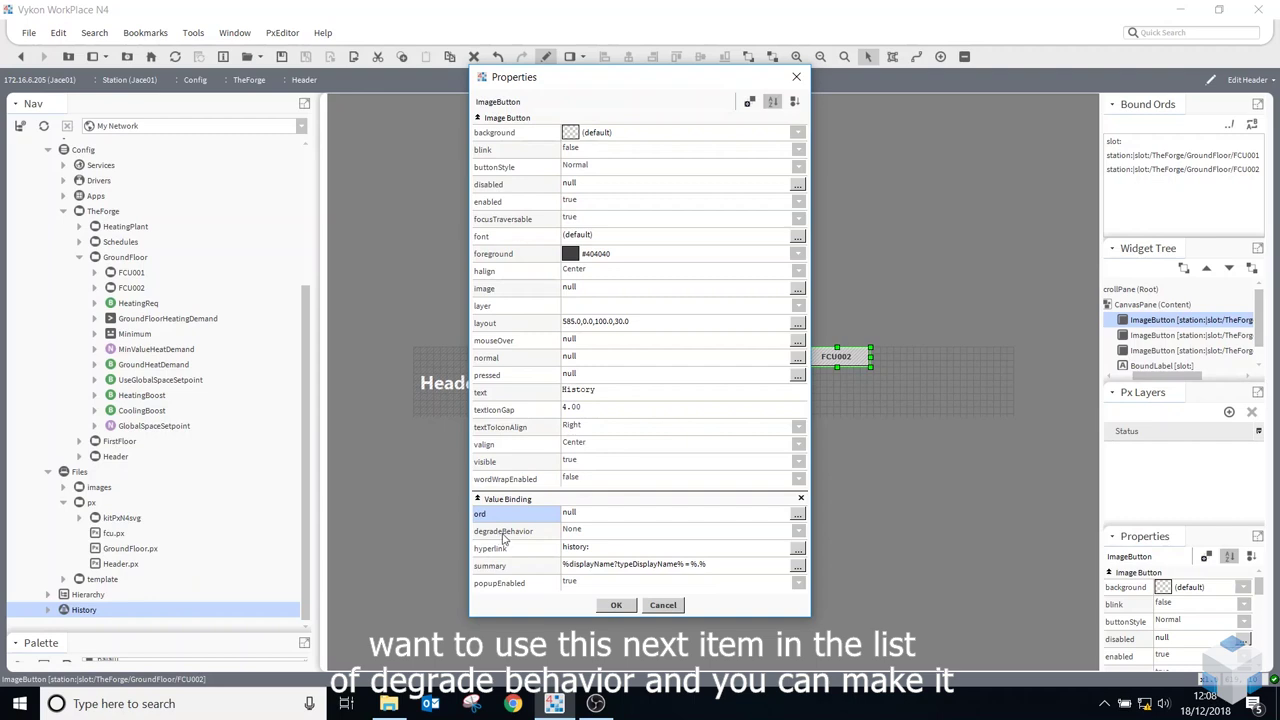
pyautogui.click(585, 531)
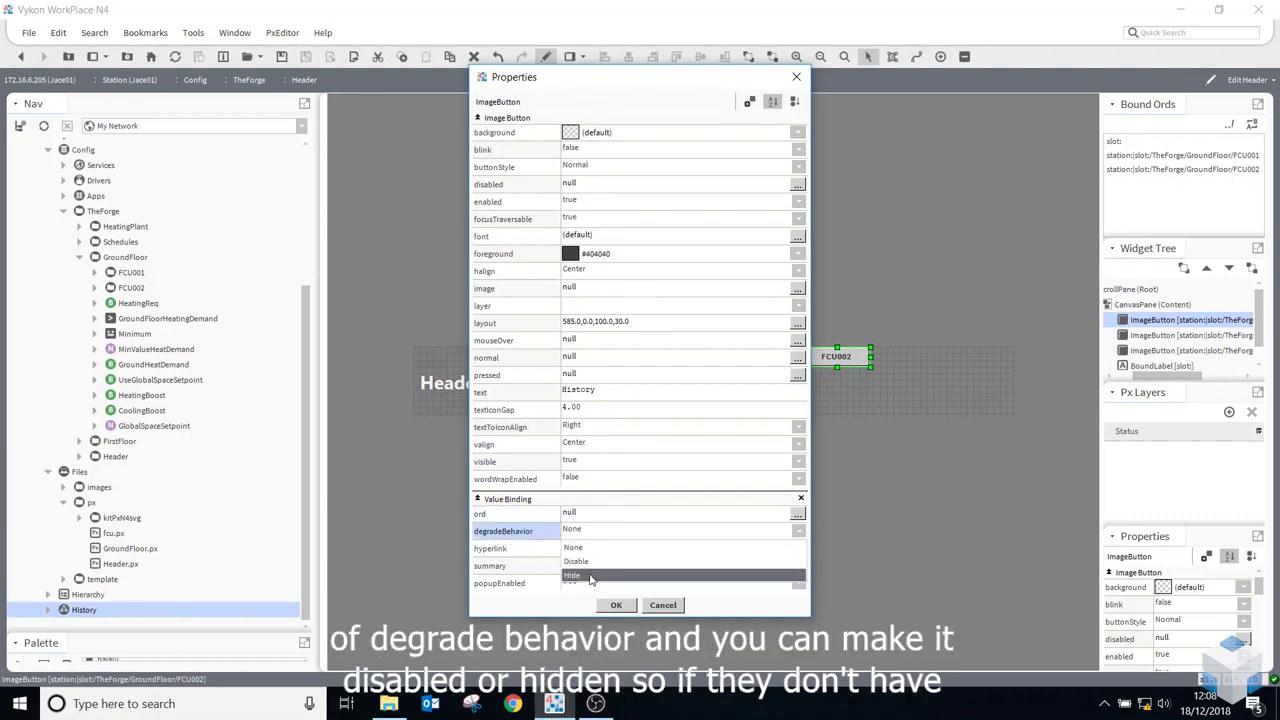
pyautogui.click(585, 549)
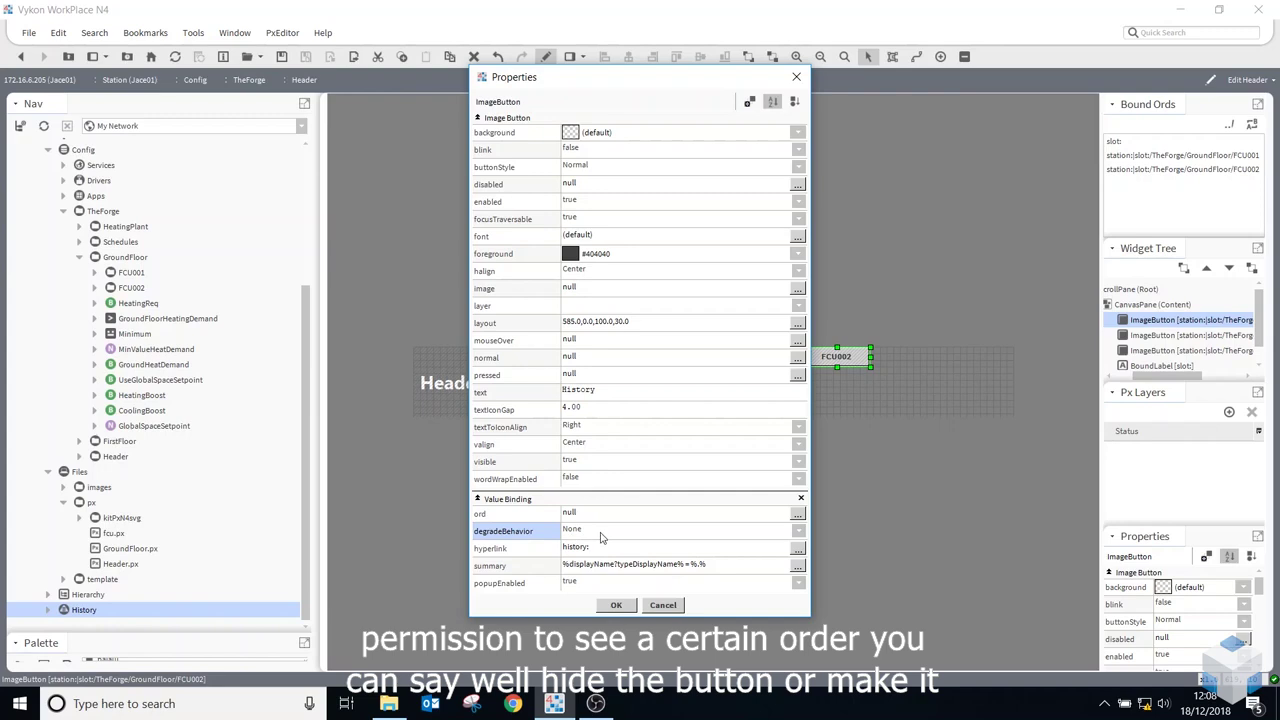
pyautogui.click(574, 536)
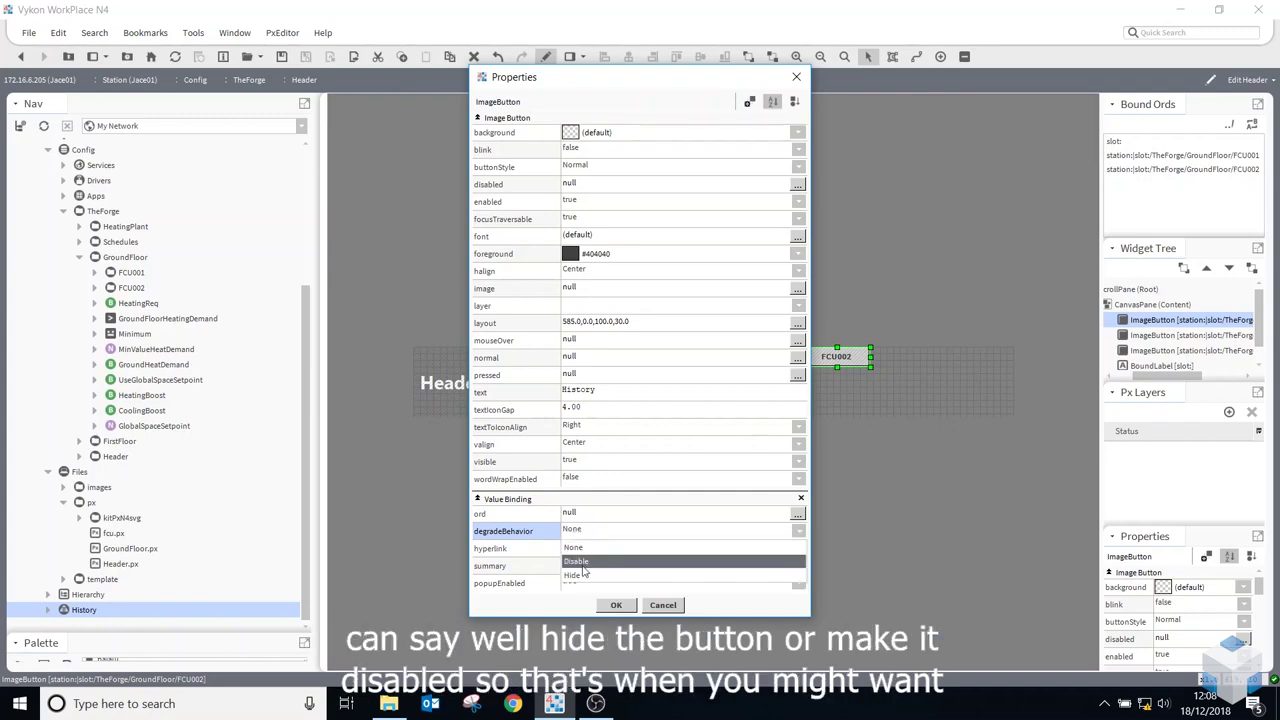
pyautogui.click(668, 596)
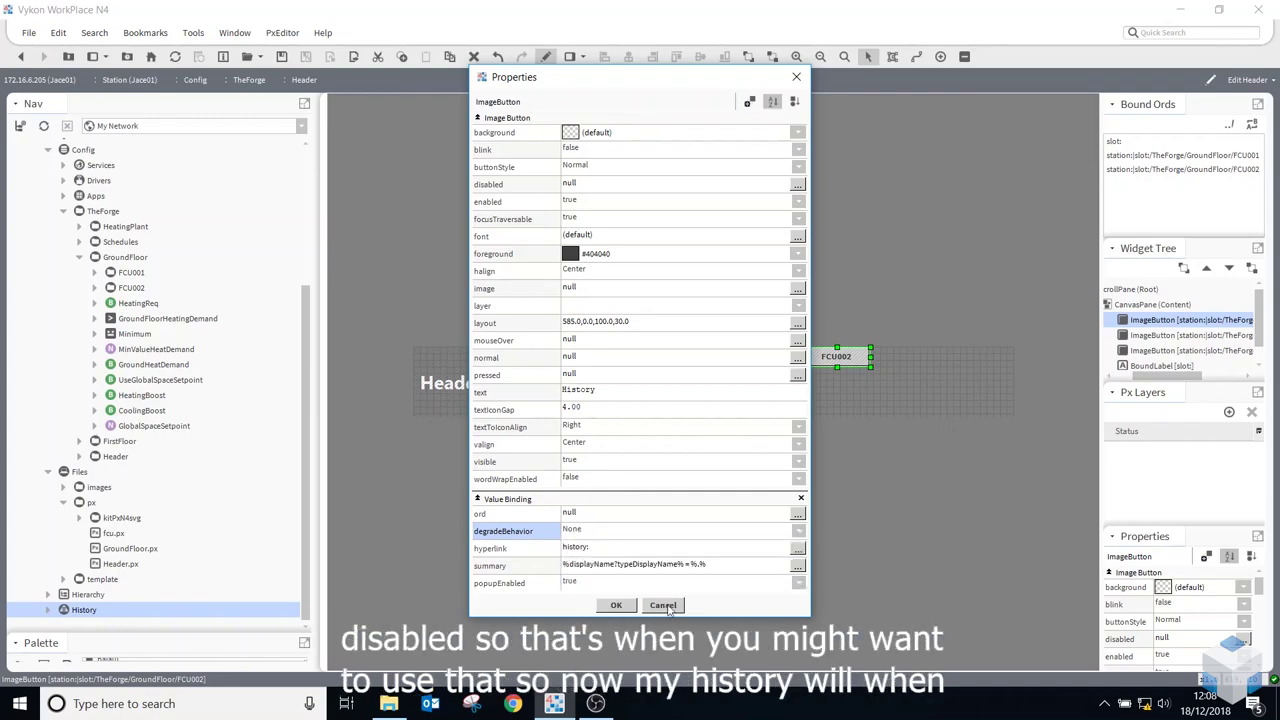
pyautogui.click(613, 604)
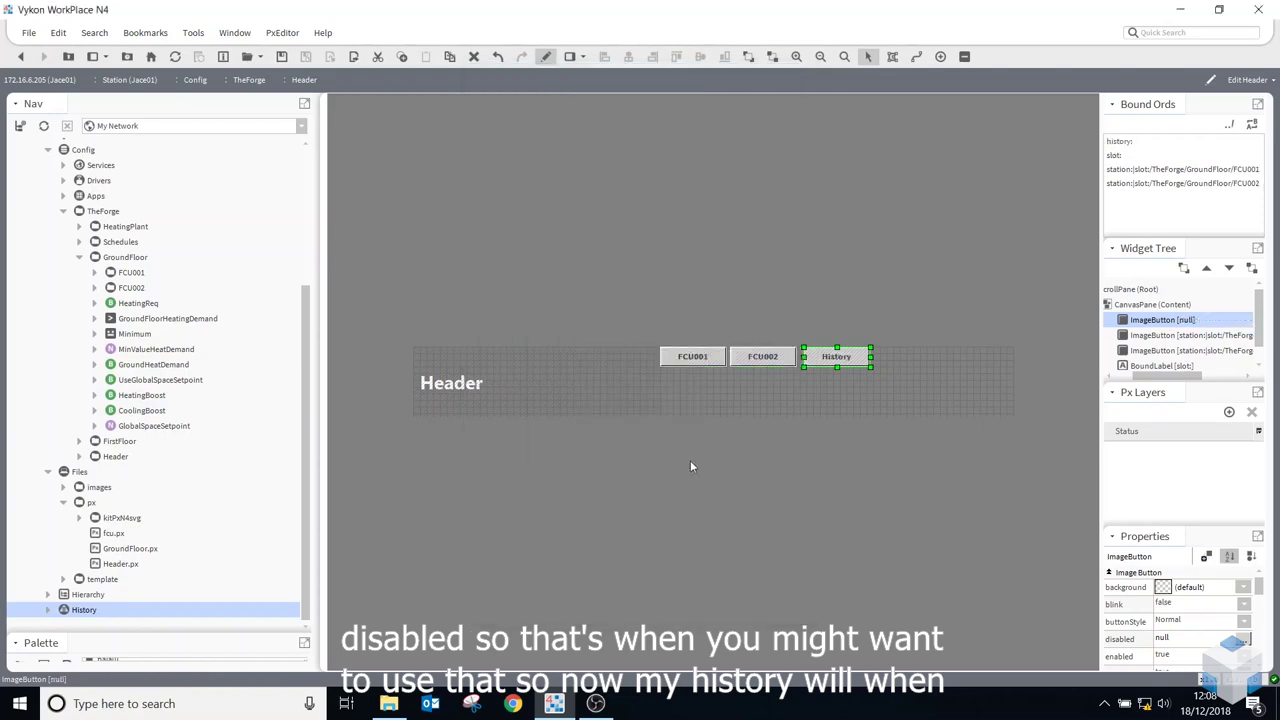
# - Recheck the History button's properties, leave edit mode and test its link to the history chart
pyautogui.doubleClick(843, 363)
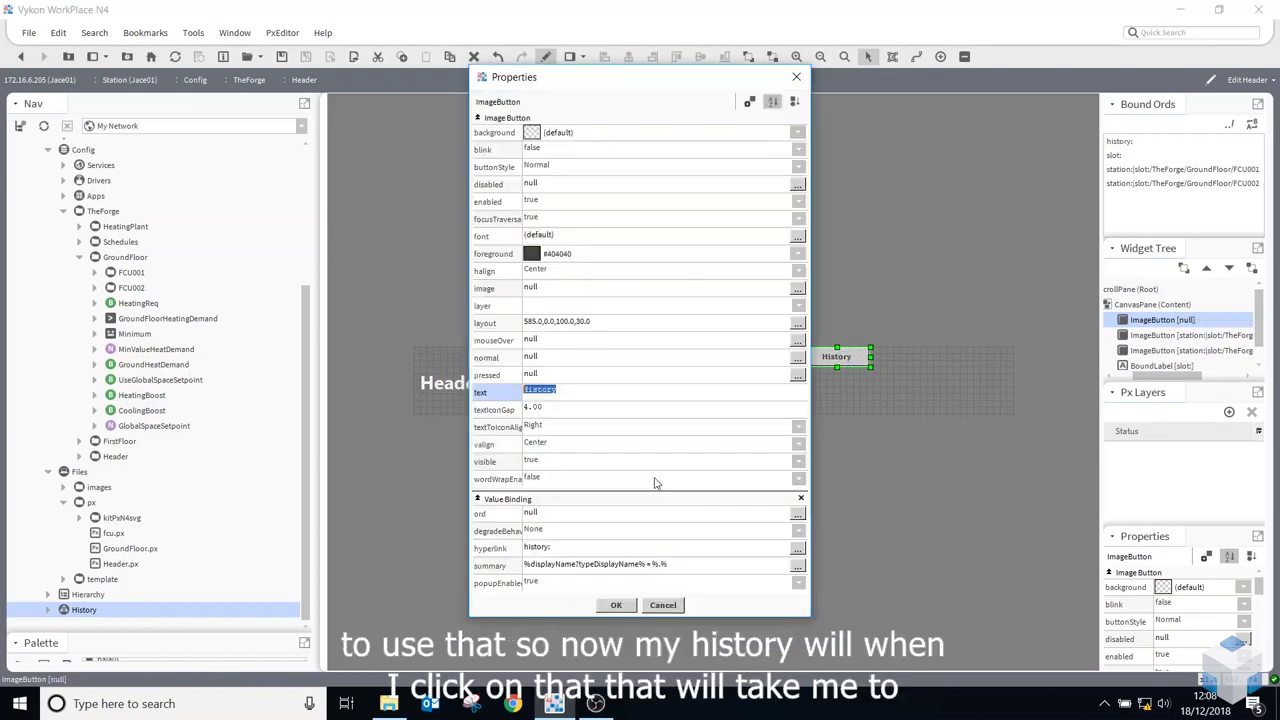
pyautogui.click(613, 604)
pyautogui.click(545, 56)
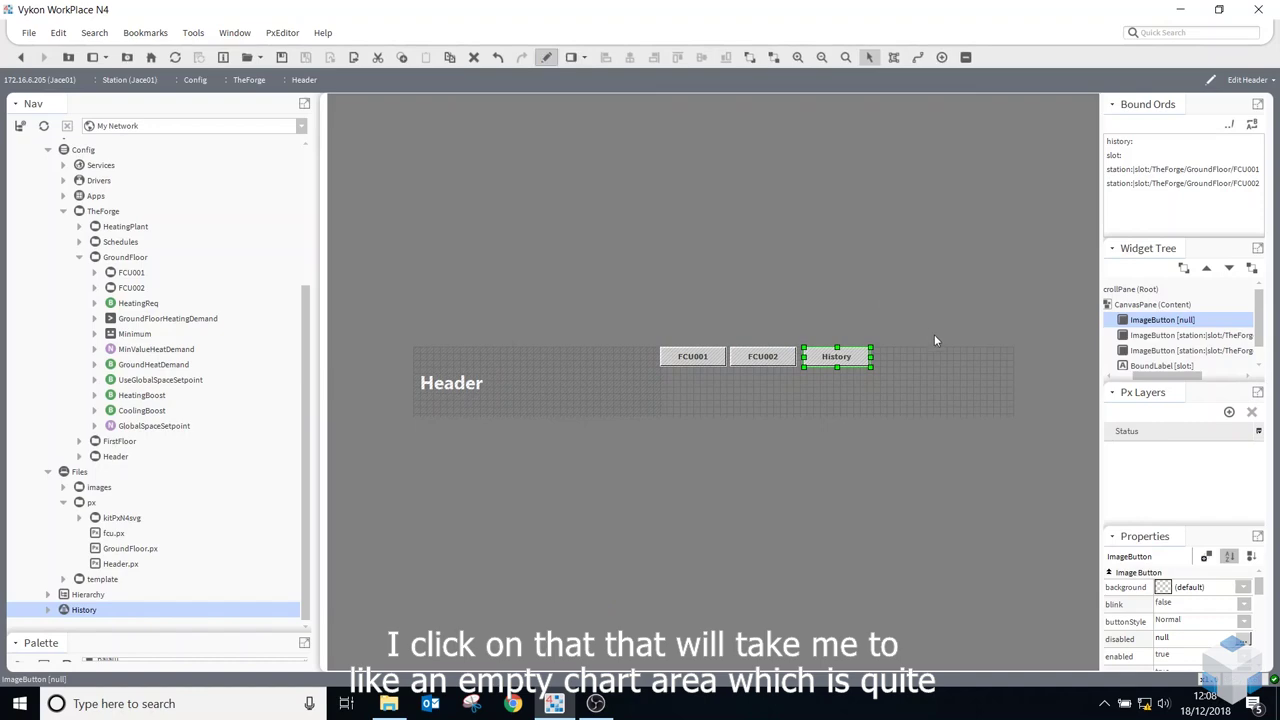
pyautogui.click(920, 356)
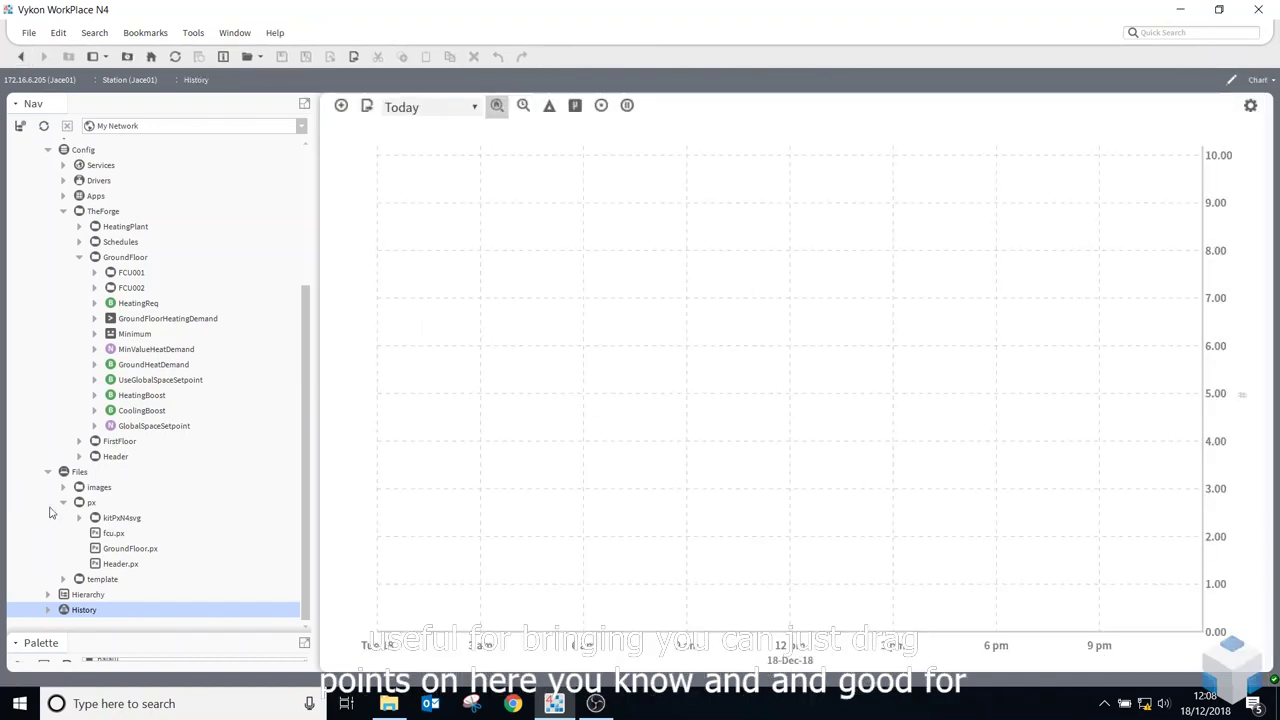
# - Plot GroundHeatDemand and UseGlobalSpaceSetpoint from the GroundFloor folder on the empty history chart
pyautogui.click(139, 367)
pyautogui.moveTo(139, 367); pyautogui.dragTo(483, 446)
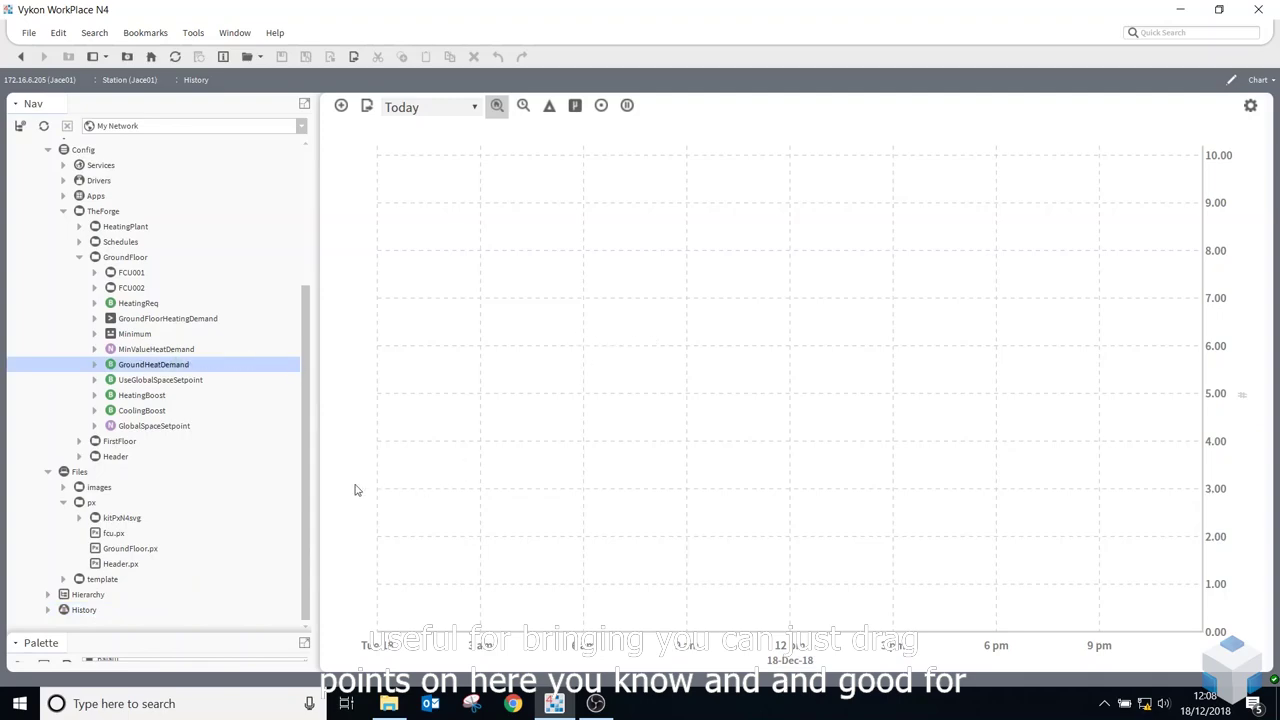
pyautogui.moveTo(150, 381); pyautogui.dragTo(912, 389)
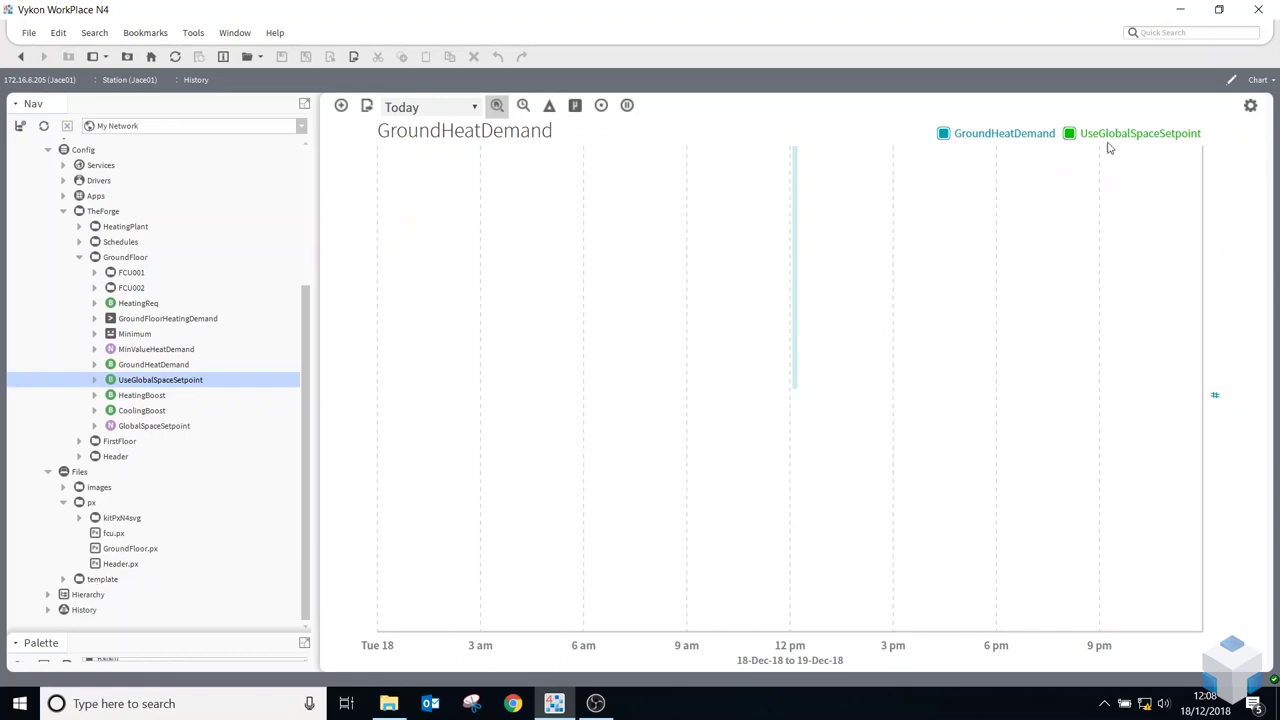
# - Return to the Header graphic in edit mode and locate ConsoleRecipient under Services, AlarmService
pyautogui.click(20, 56)
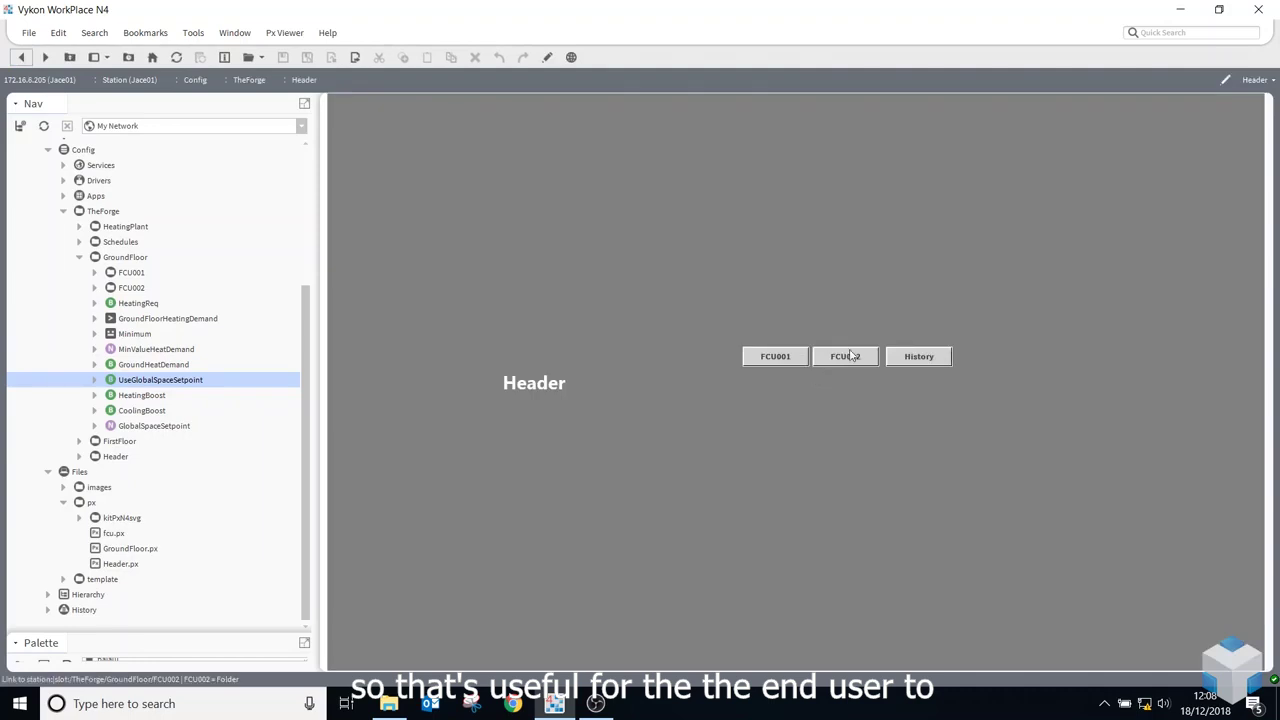
pyautogui.click(548, 58)
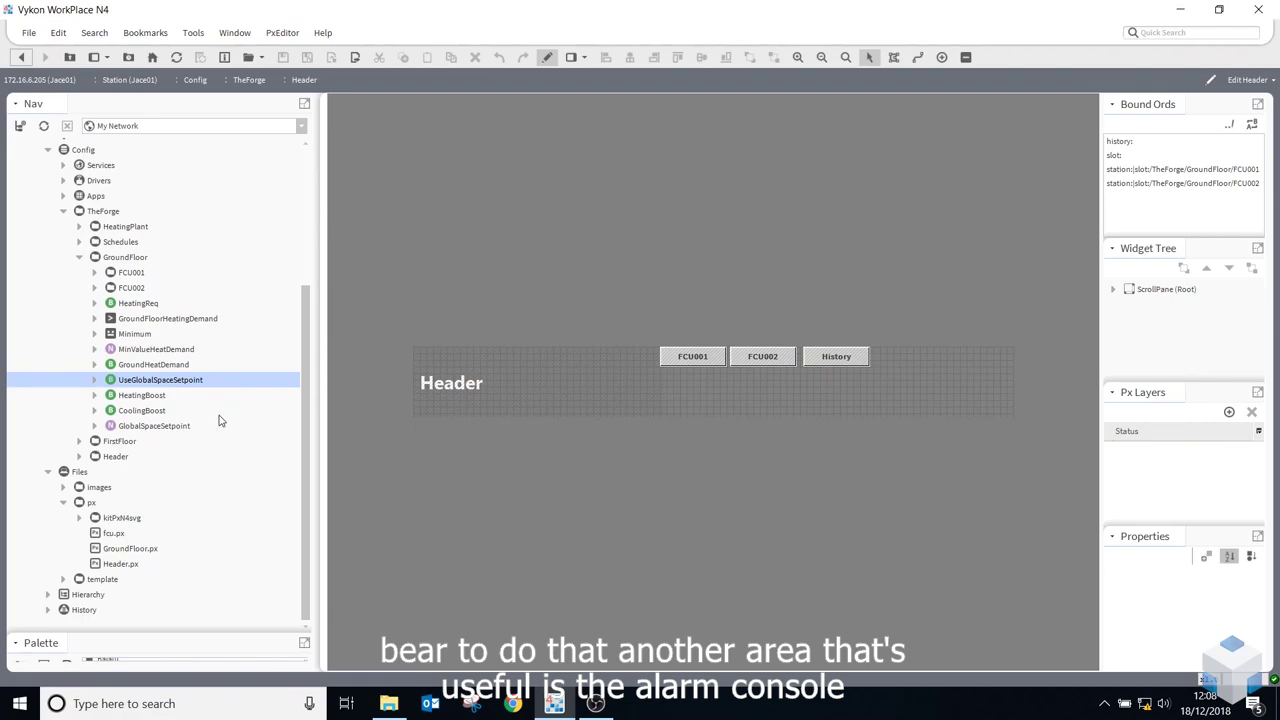
pyautogui.scroll(2, 160, 356)
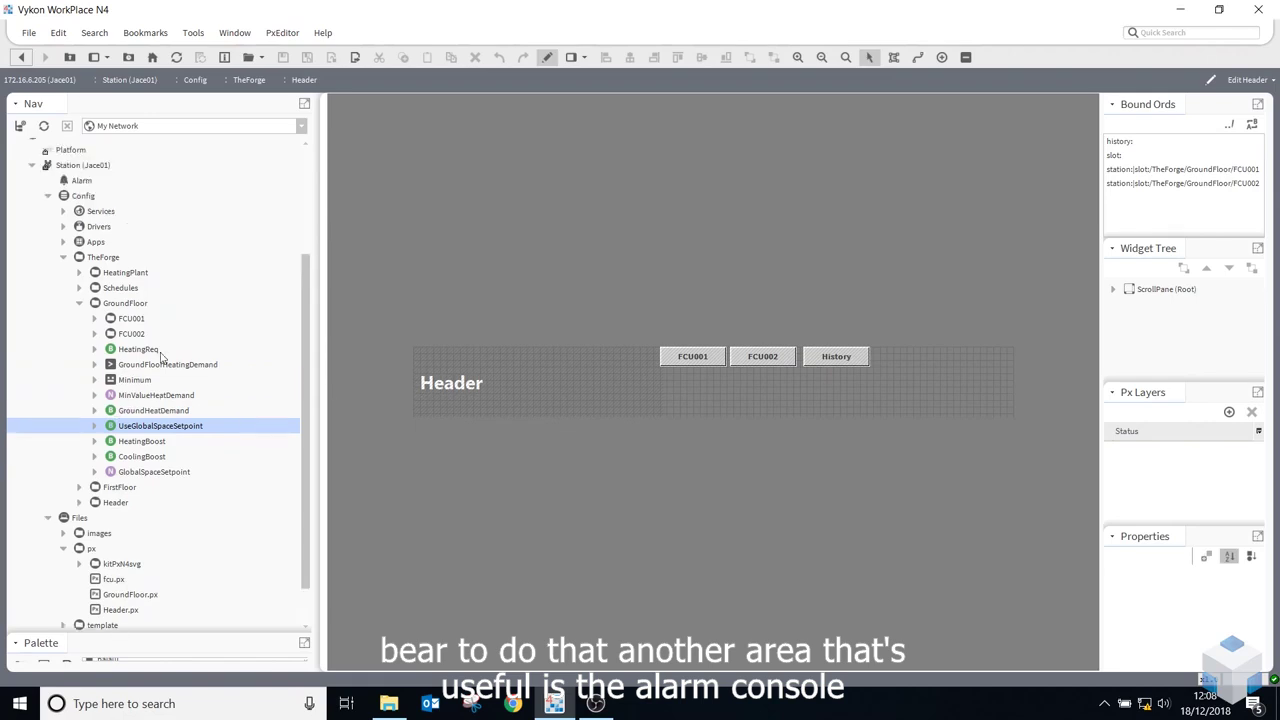
pyautogui.click(63, 211)
pyautogui.click(80, 227)
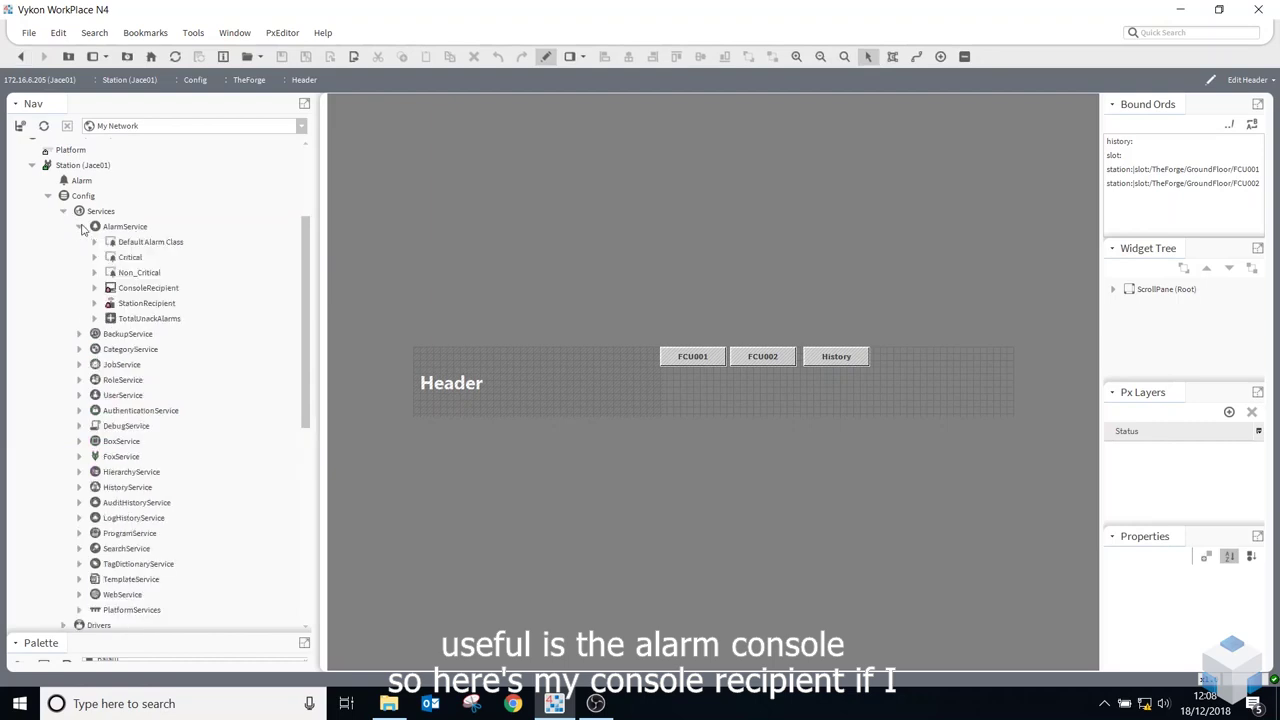
pyautogui.click(141, 291)
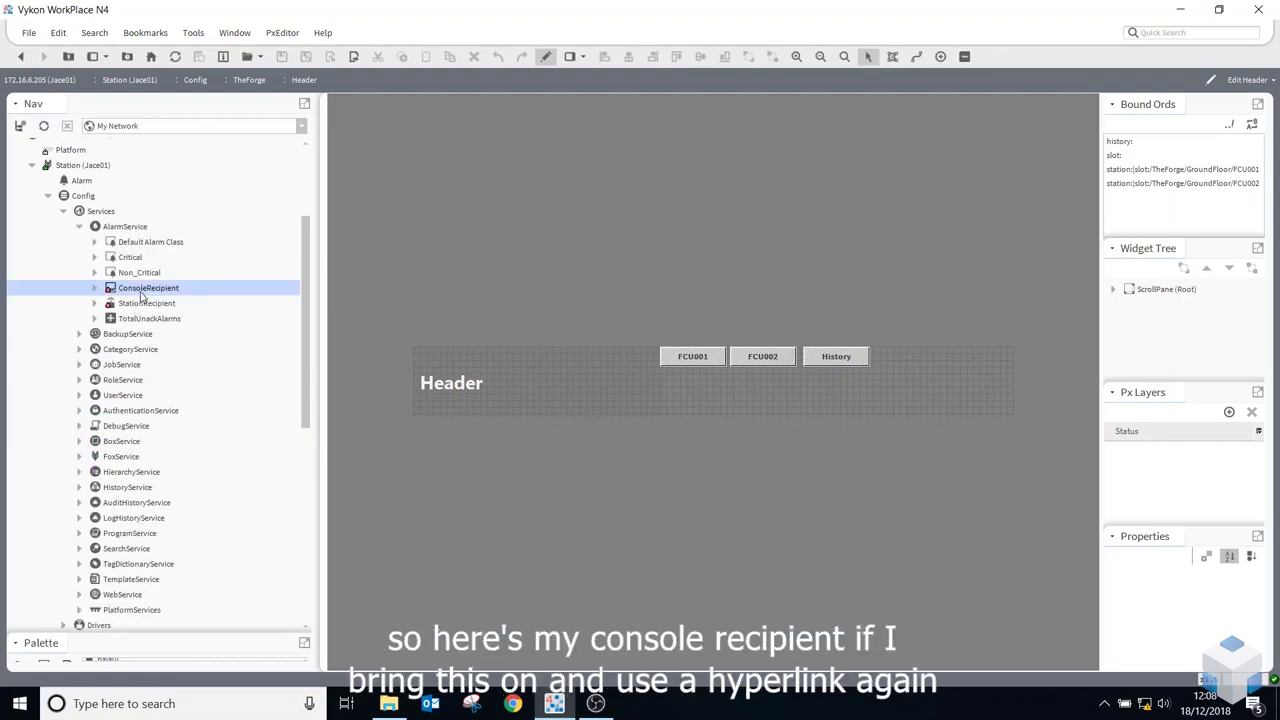
# - Add a HyperlinkButton bound to ConsoleRecipient below the existing buttons, with the text Alarms
pyautogui.moveTo(114, 292); pyautogui.dragTo(684, 388)
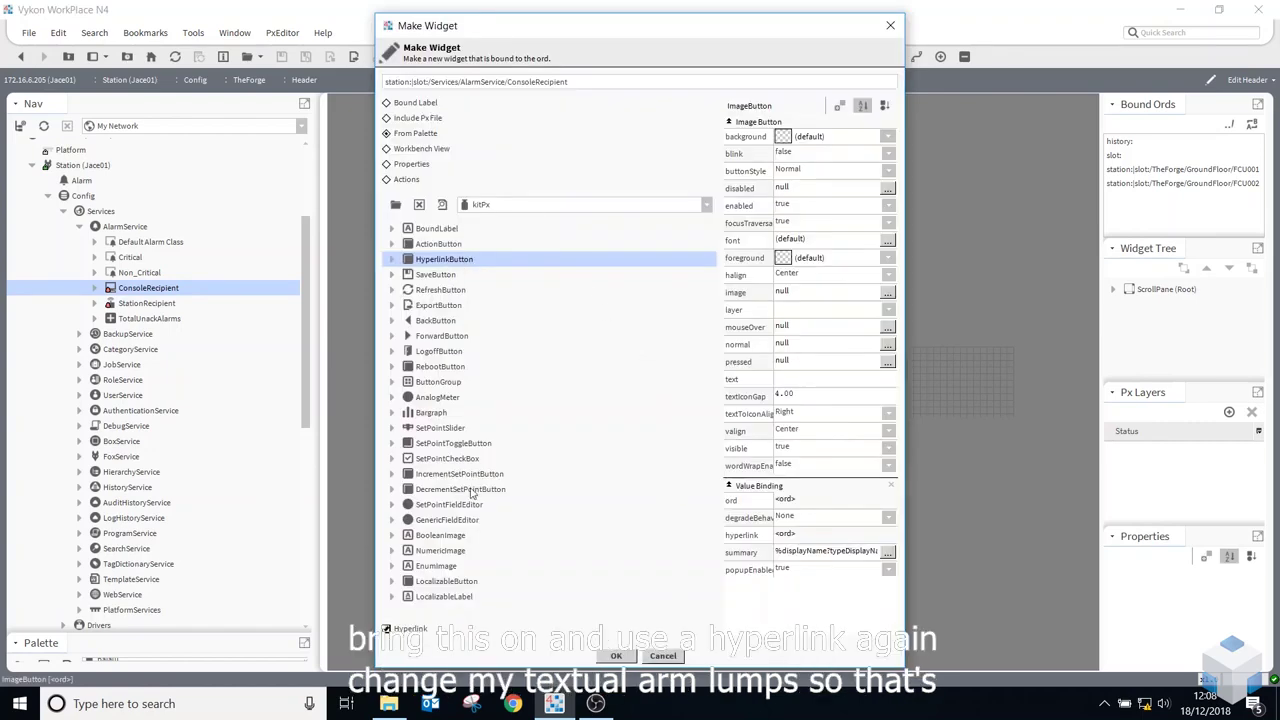
pyautogui.click(799, 382)
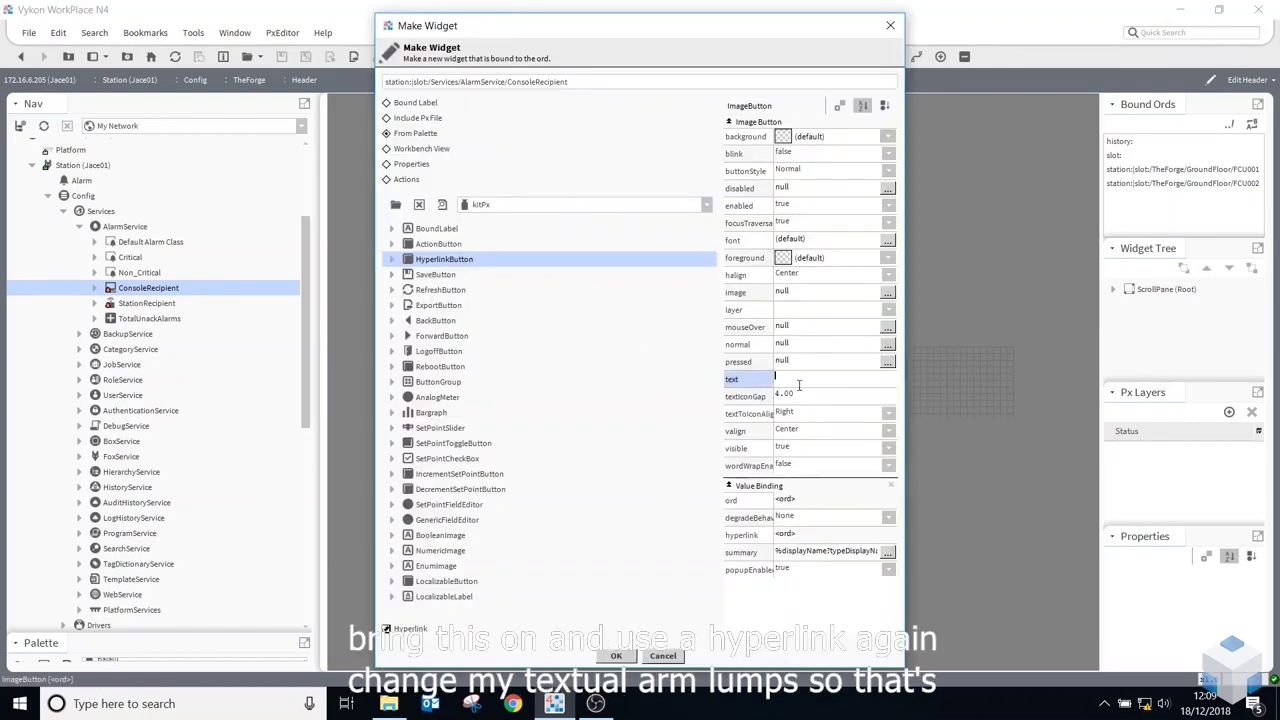
pyautogui.write('Alarms')
pyautogui.click(617, 656)
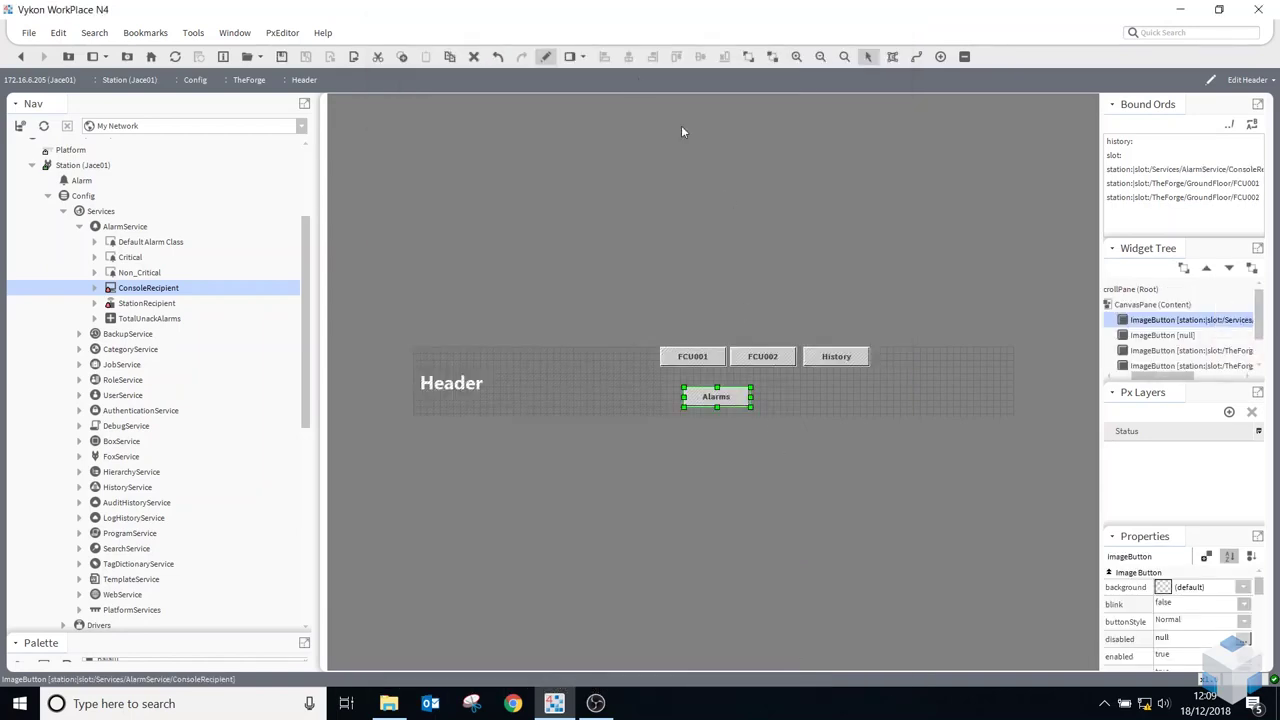
# - Leave edit mode, test the Alarms button's link to the alarm console and go back to the Header graphic
pyautogui.click(545, 56)
pyautogui.click(826, 398)
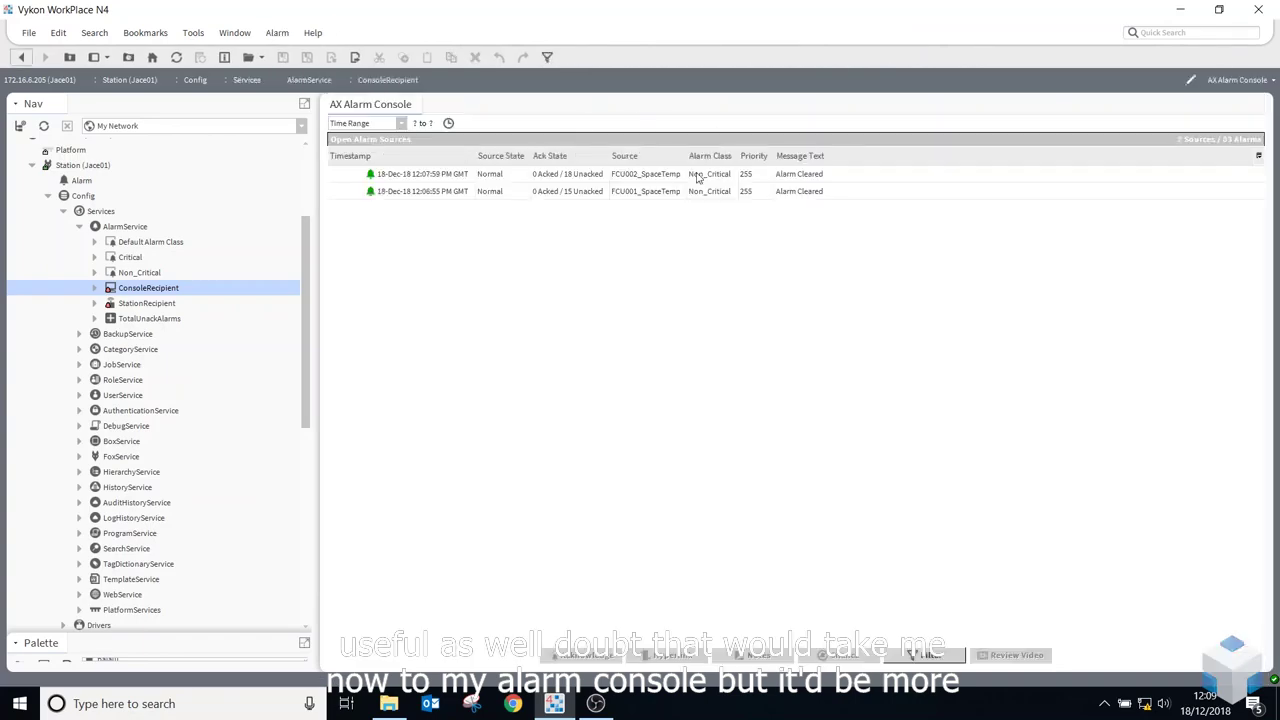
pyautogui.click(21, 57)
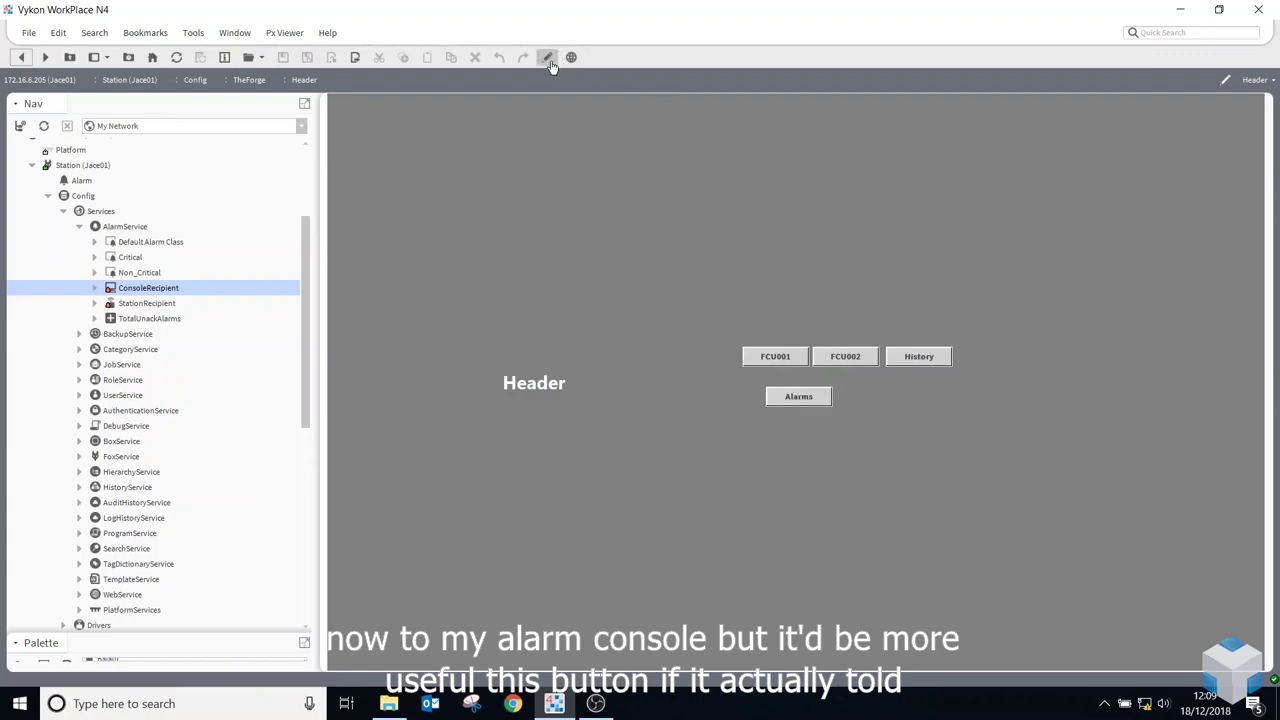
# - Return to edit mode and move the Alarms button directly beneath the History button, at 585, 45
pyautogui.click(548, 57)
pyautogui.click(712, 398)
pyautogui.moveTo(716, 396)
pyautogui.mouseDown()
pyautogui.moveTo(846, 385)
pyautogui.moveTo(822, 387)
pyautogui.mouseUp()
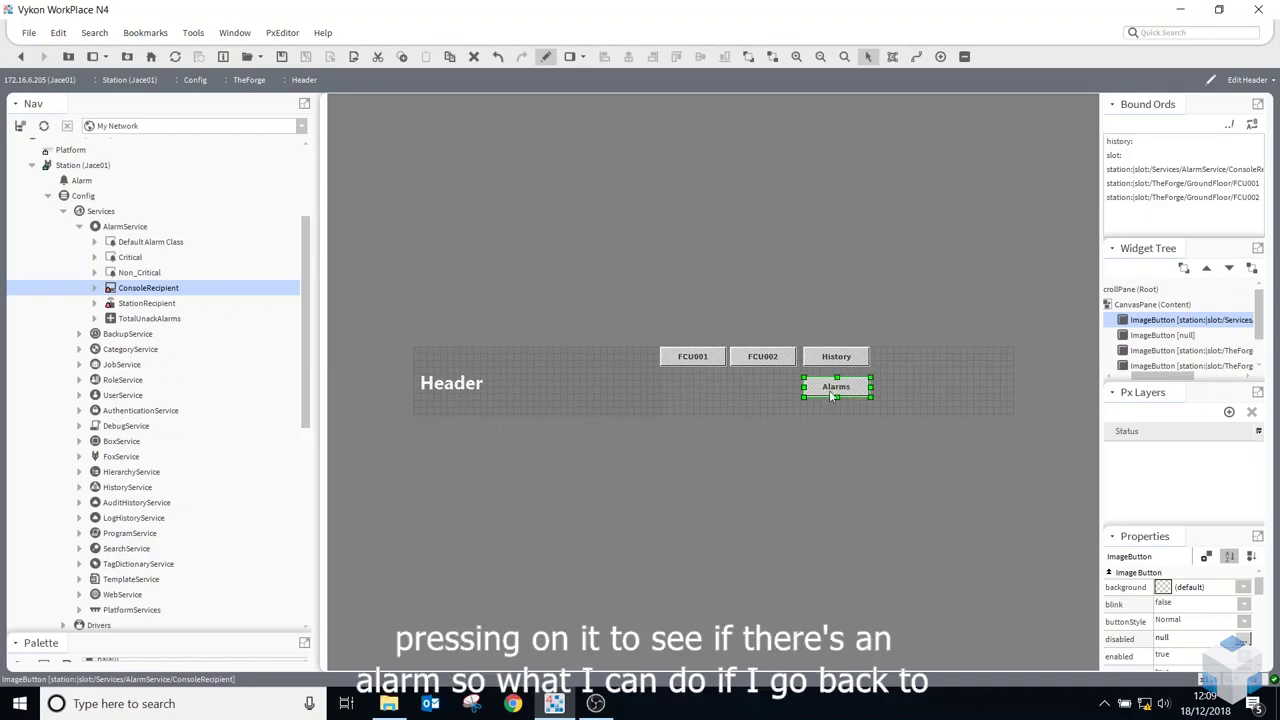
# - Rebind the Alarms button's value binding ord to TotalUnackAlarms under AlarmService, using the Component Chooser
pyautogui.doubleClick(833, 393)
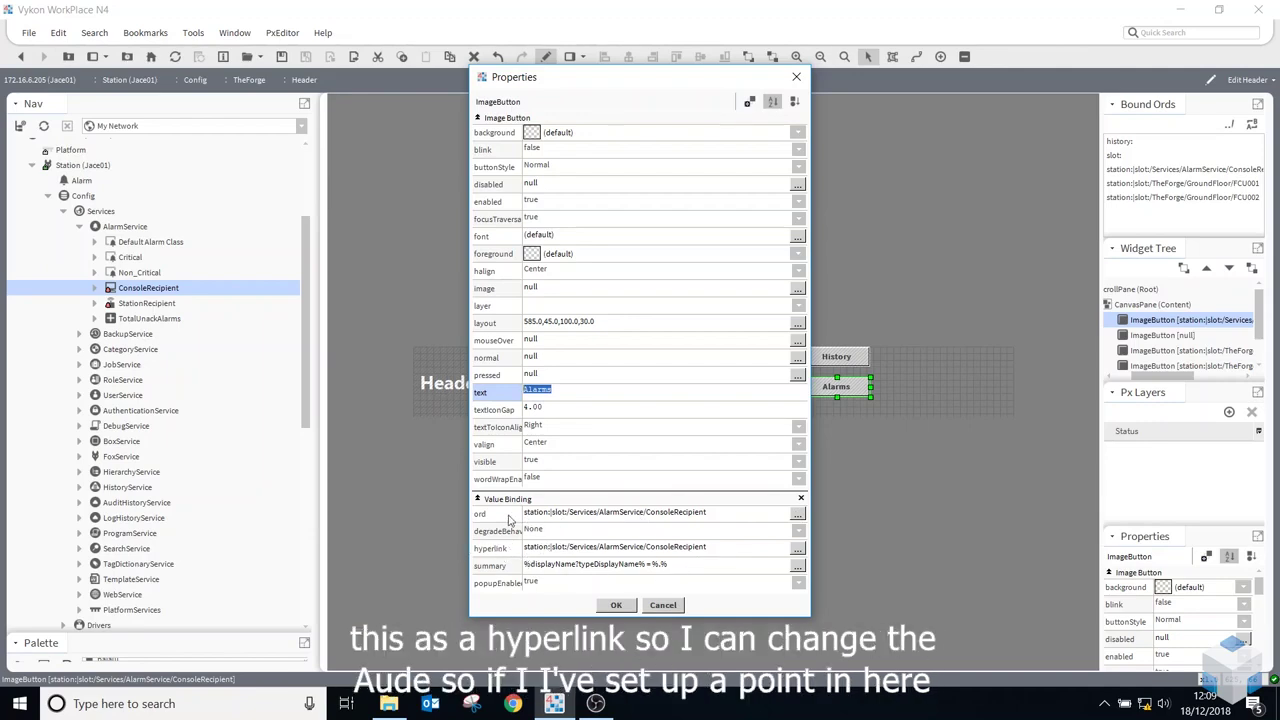
pyautogui.click(797, 515)
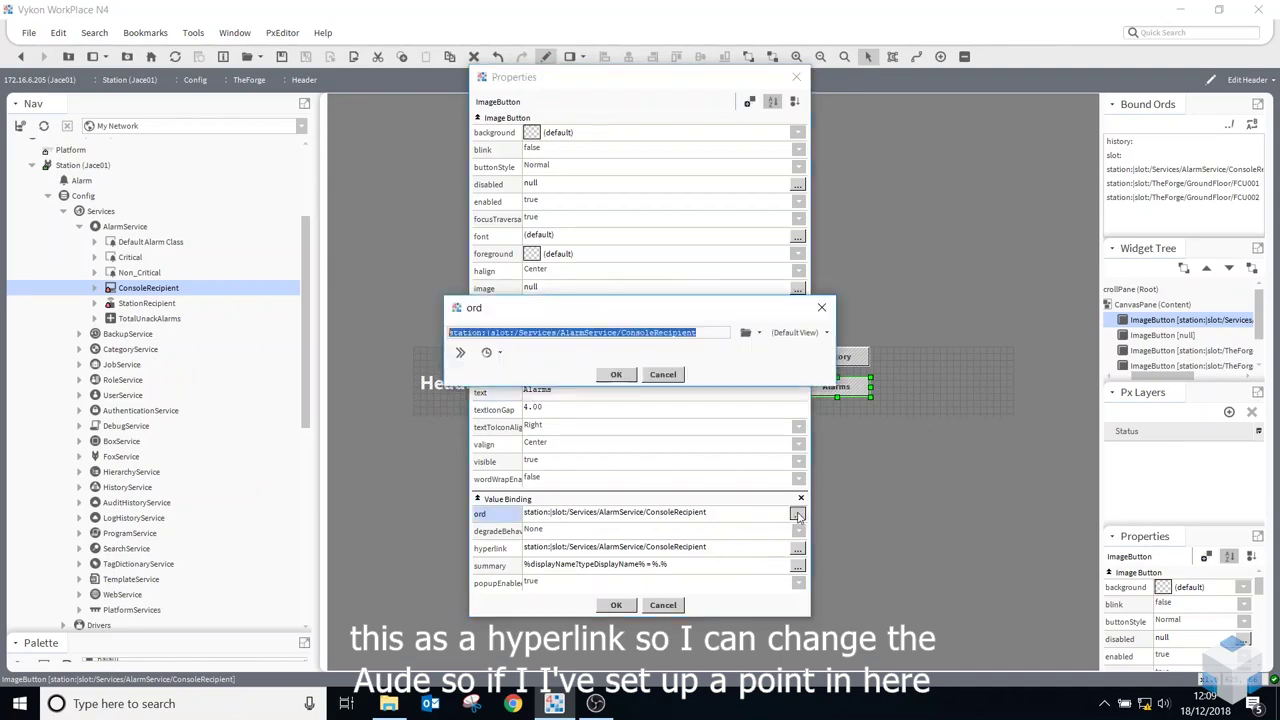
pyautogui.click(760, 332)
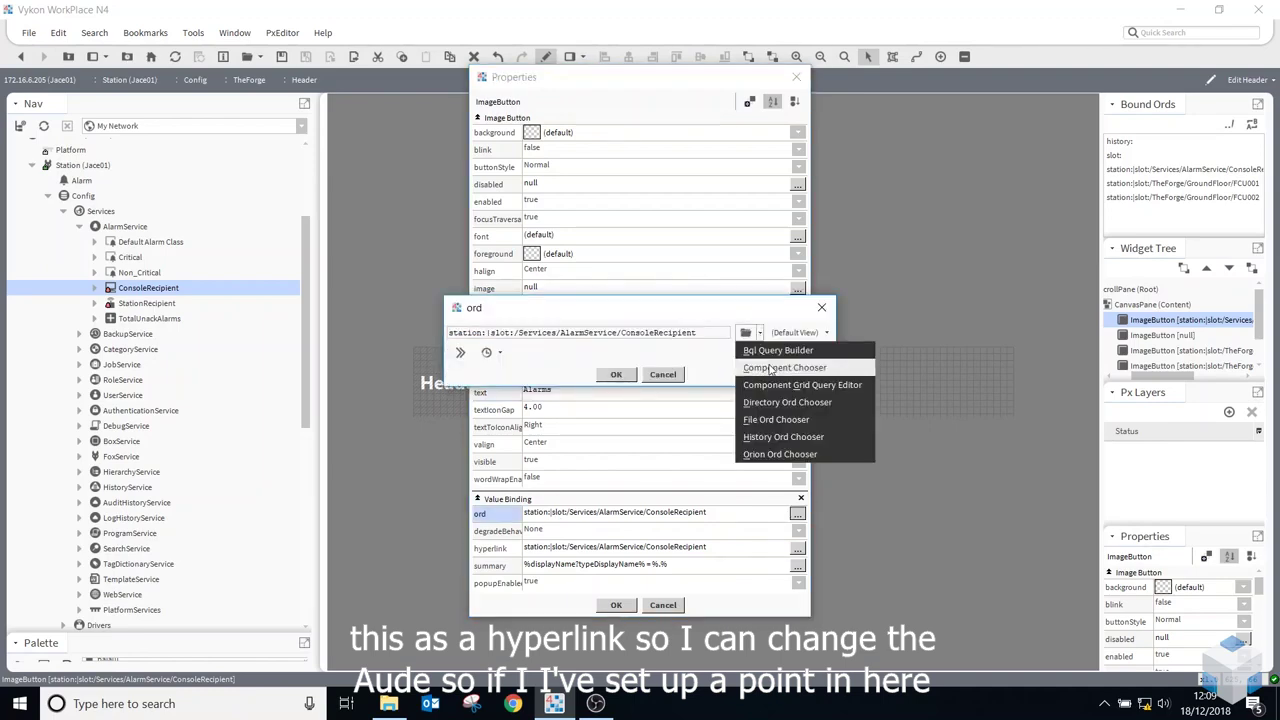
pyautogui.click(770, 367)
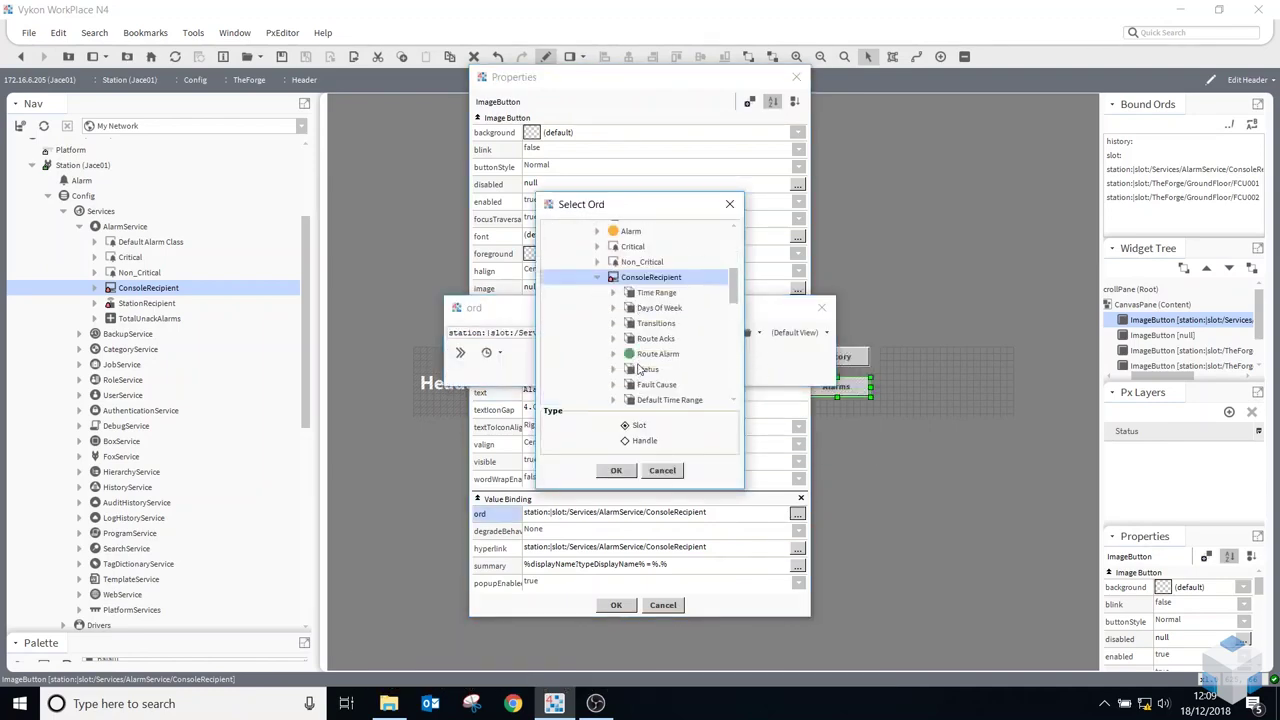
pyautogui.click(598, 277)
pyautogui.click(633, 309)
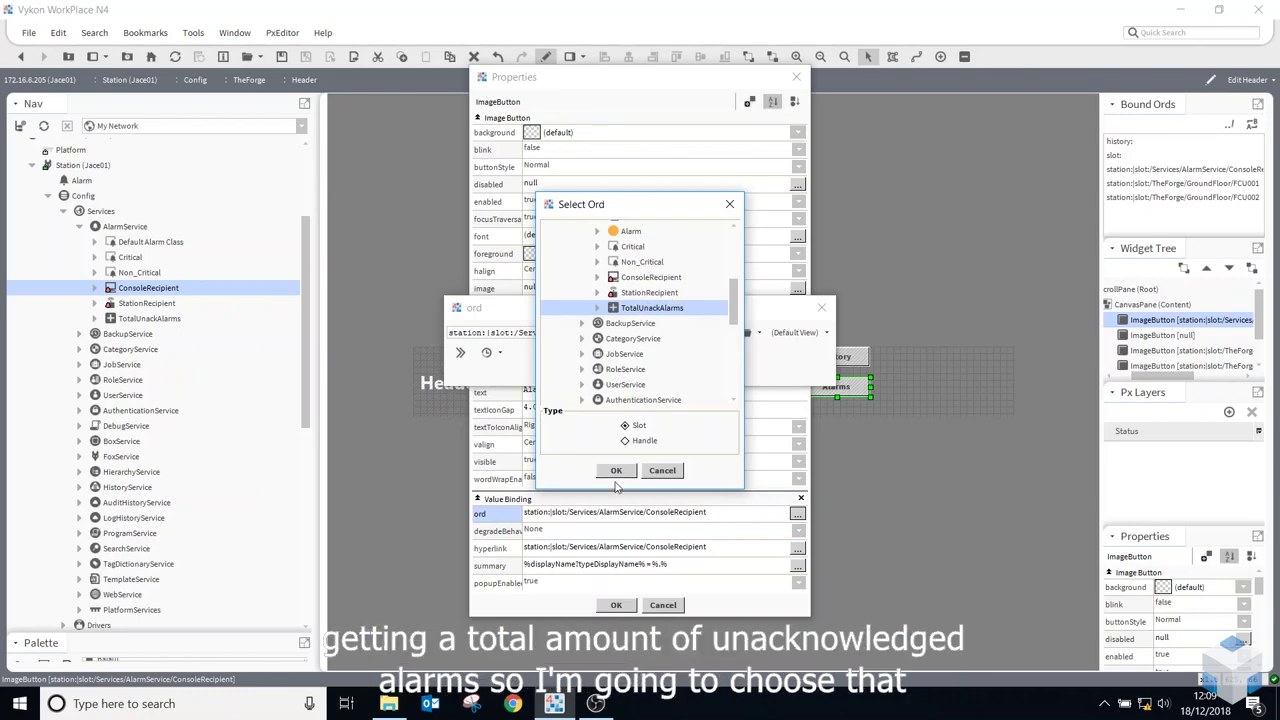
pyautogui.click(616, 470)
pyautogui.click(616, 375)
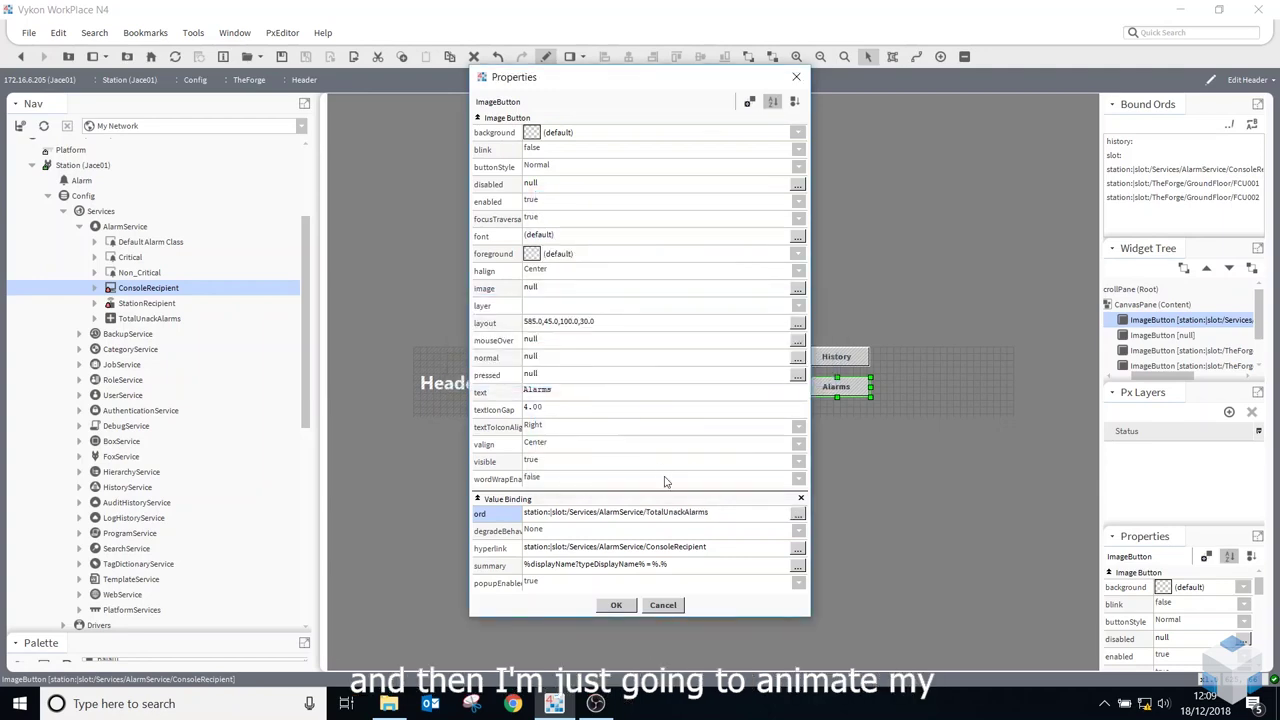
# - Animate the Alarms button's text with an Object To String format showing Alarms followed by the bound output value in parentheses
pyautogui.moveTo(577, 391); pyautogui.dragTo(435, 393)
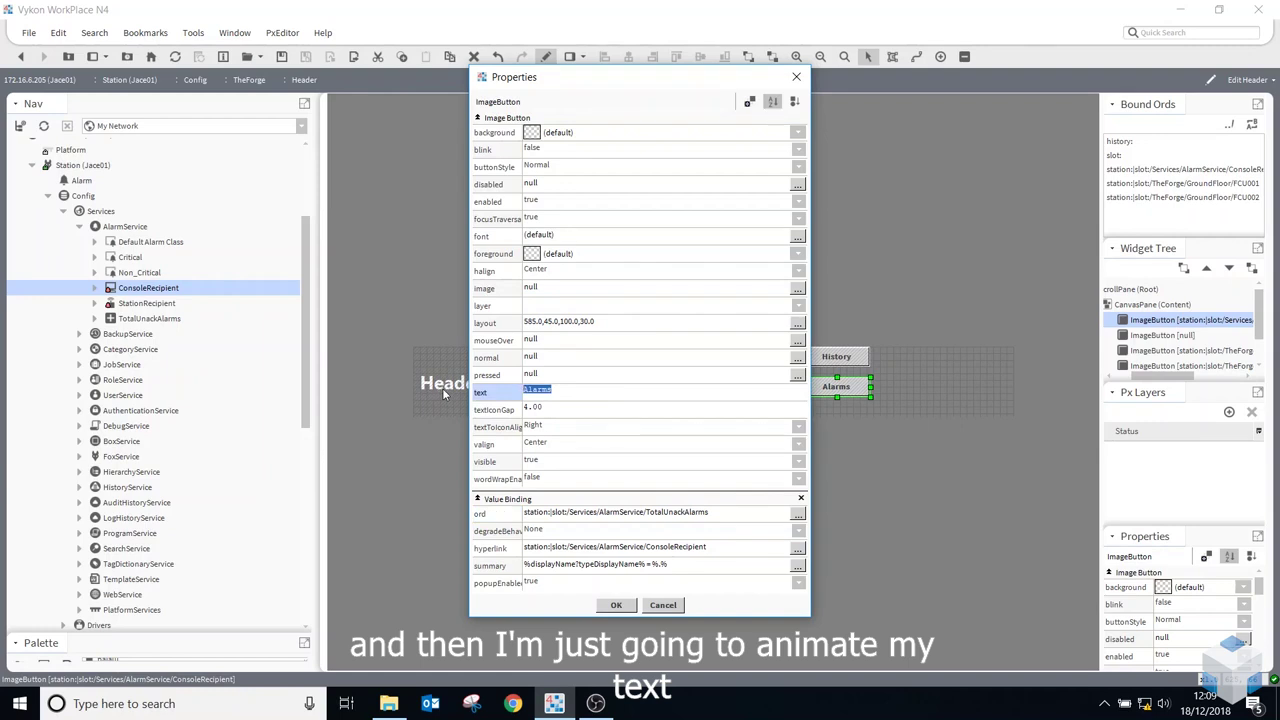
pyautogui.rightClick(562, 390)
pyautogui.click(590, 428)
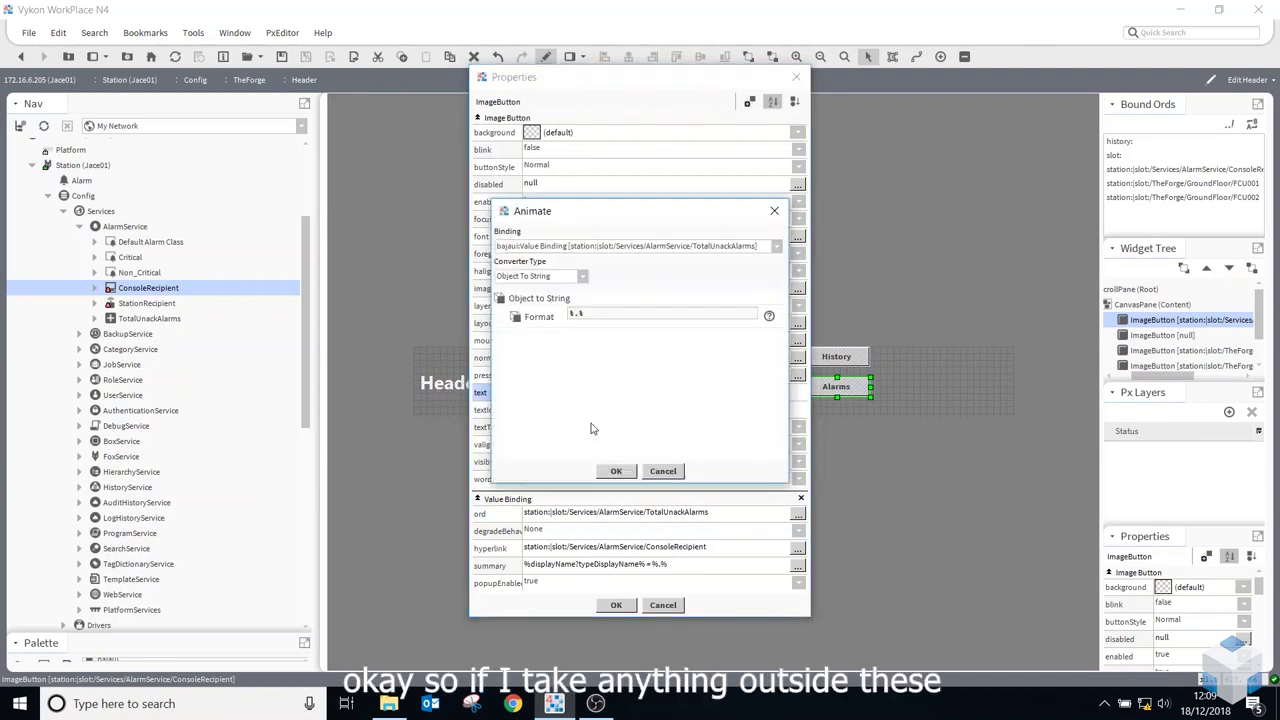
pyautogui.click(576, 314)
pyautogui.write('Alarms (')
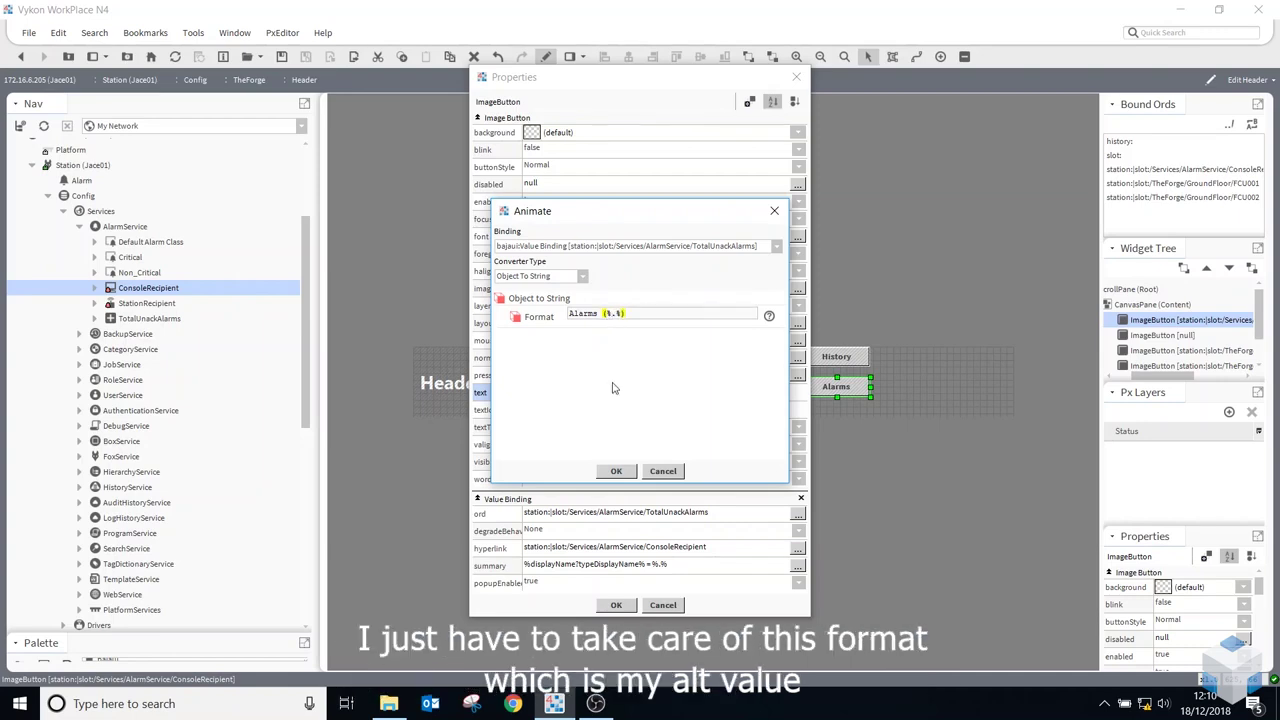
pyautogui.write('ut')
pyautogui.click(618, 471)
pyautogui.click(618, 605)
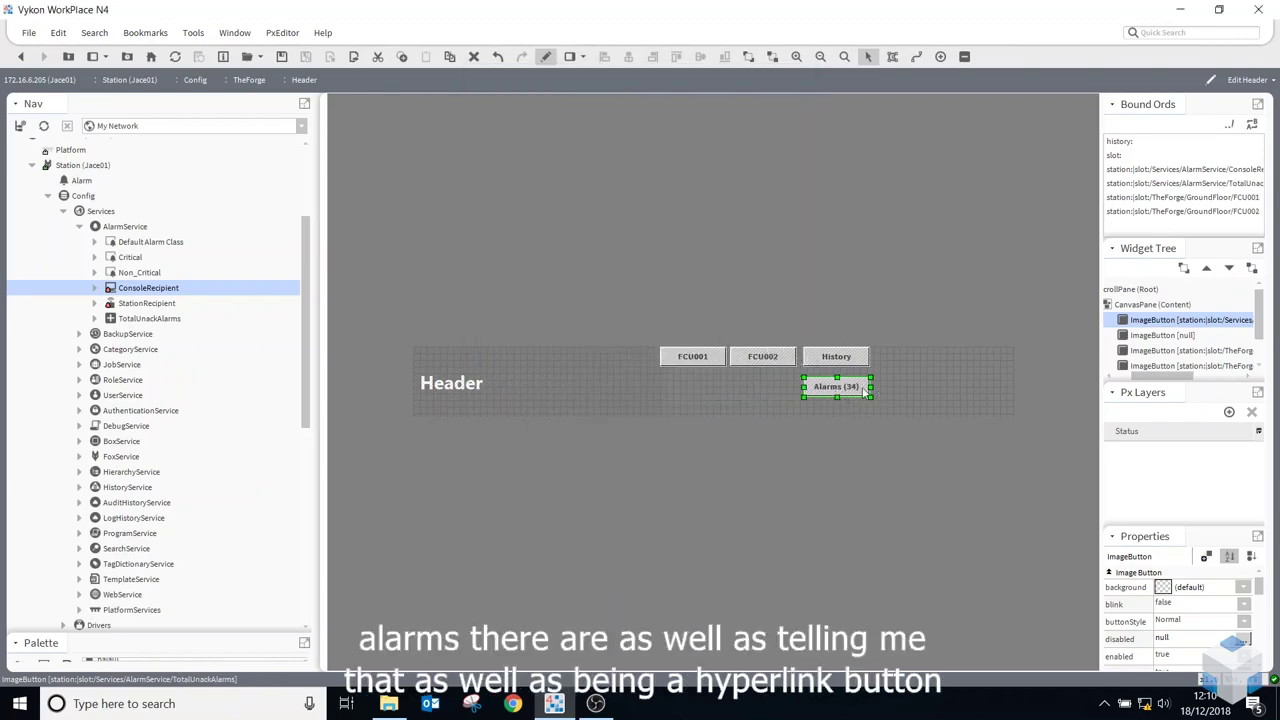
# - Leave edit mode, test the Alarms button's link to the alarm console and return to the Header graphic
pyautogui.click(545, 56)
pyautogui.click(904, 385)
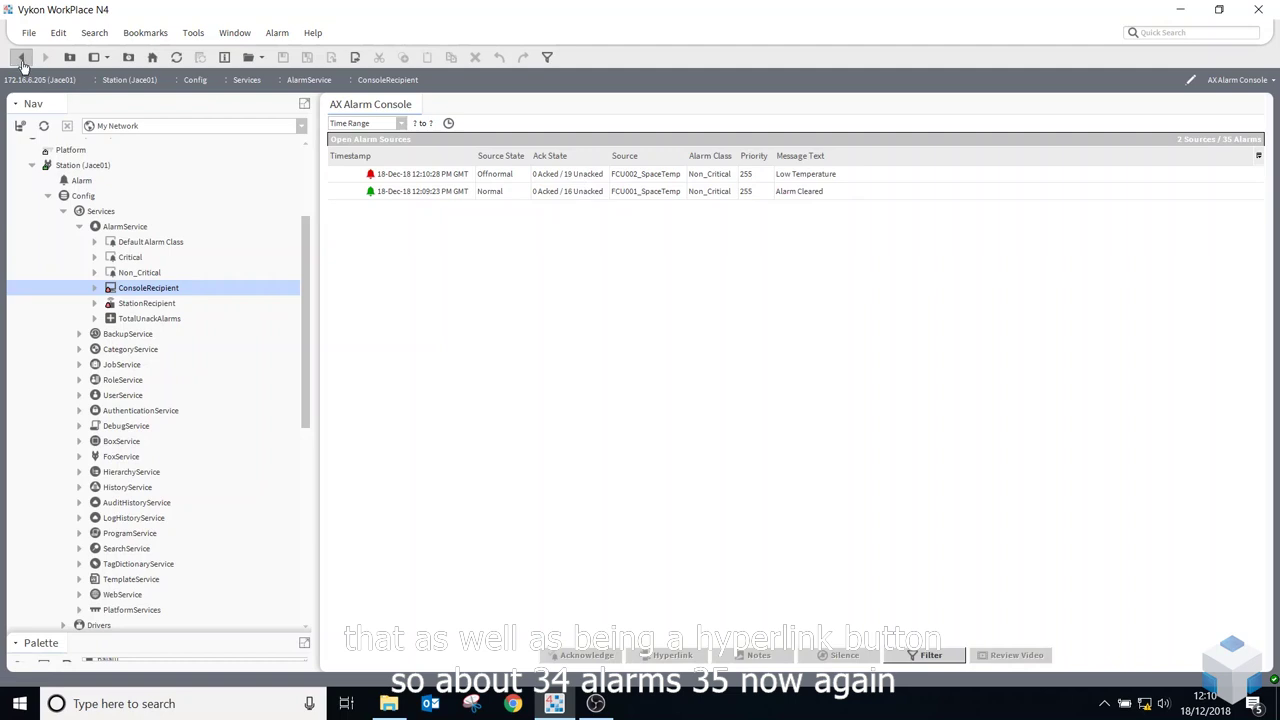
pyautogui.click(21, 58)
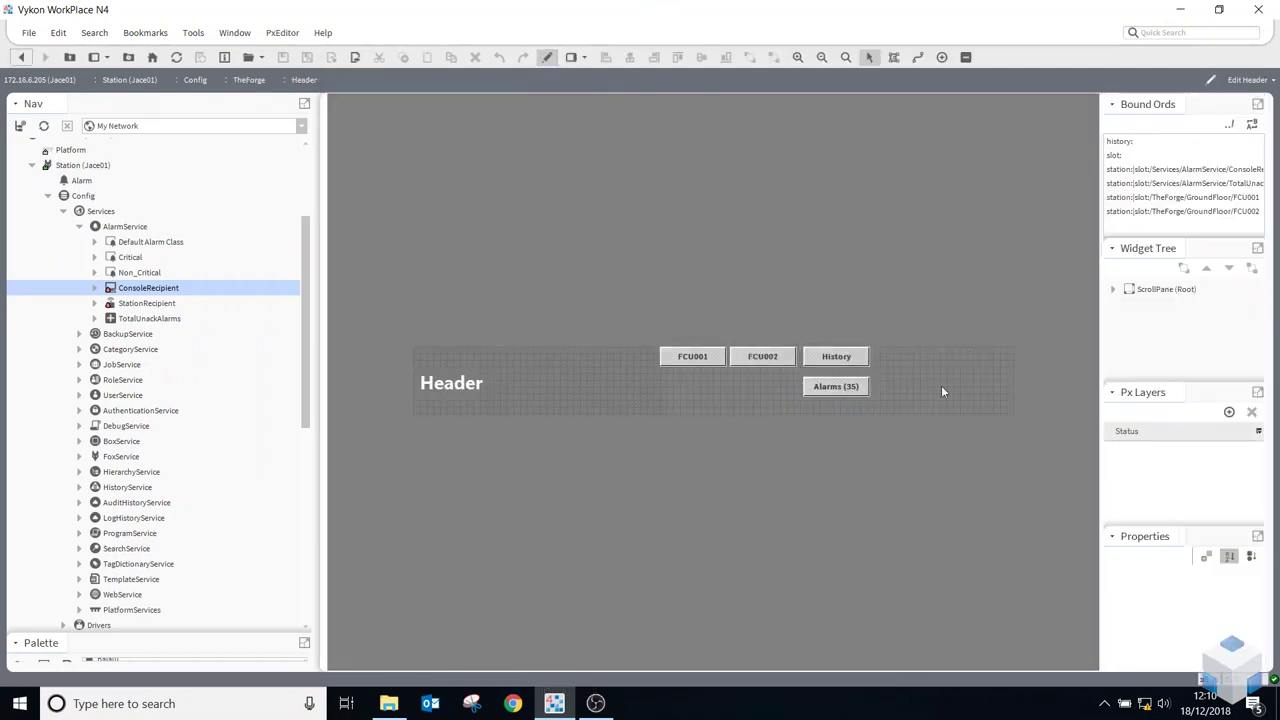
# - Open the alarm console through the Alarms button, acknowledge the FCU002 and FCU001 space temperature alarms and return to the Header graphic
pyautogui.doubleClick(848, 386)
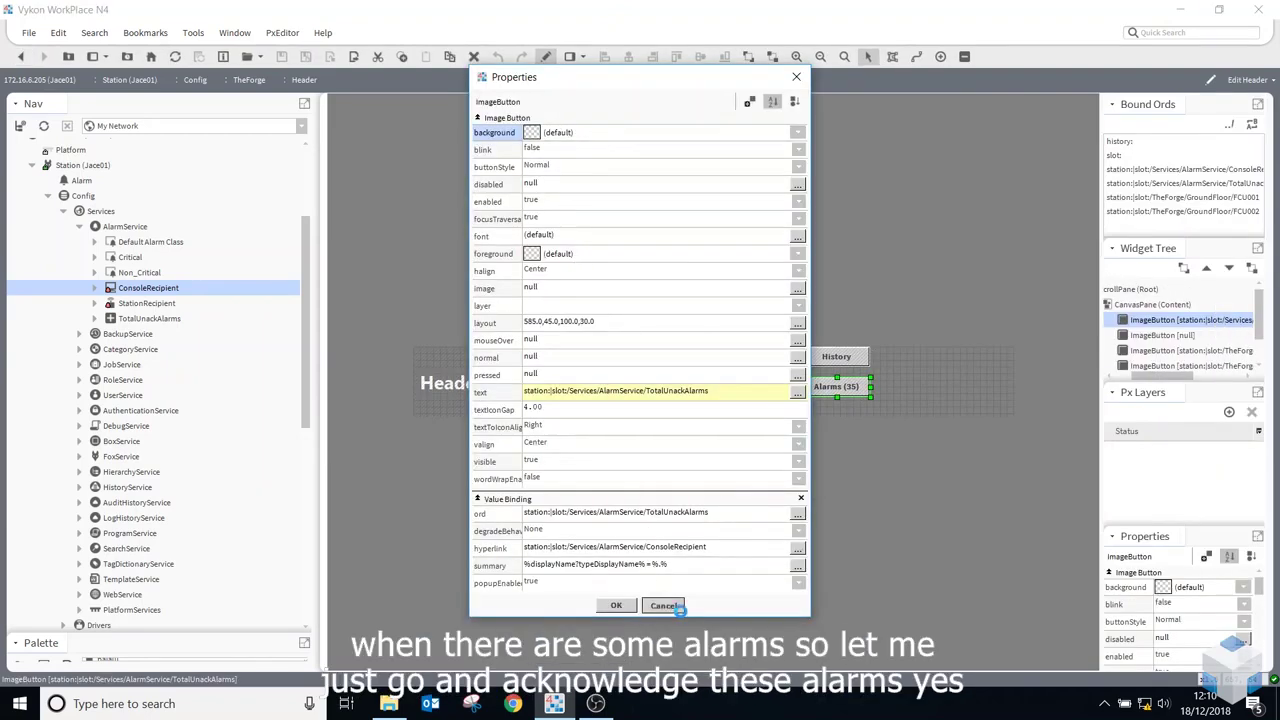
pyautogui.click(664, 605)
pyautogui.click(547, 60)
pyautogui.click(850, 386)
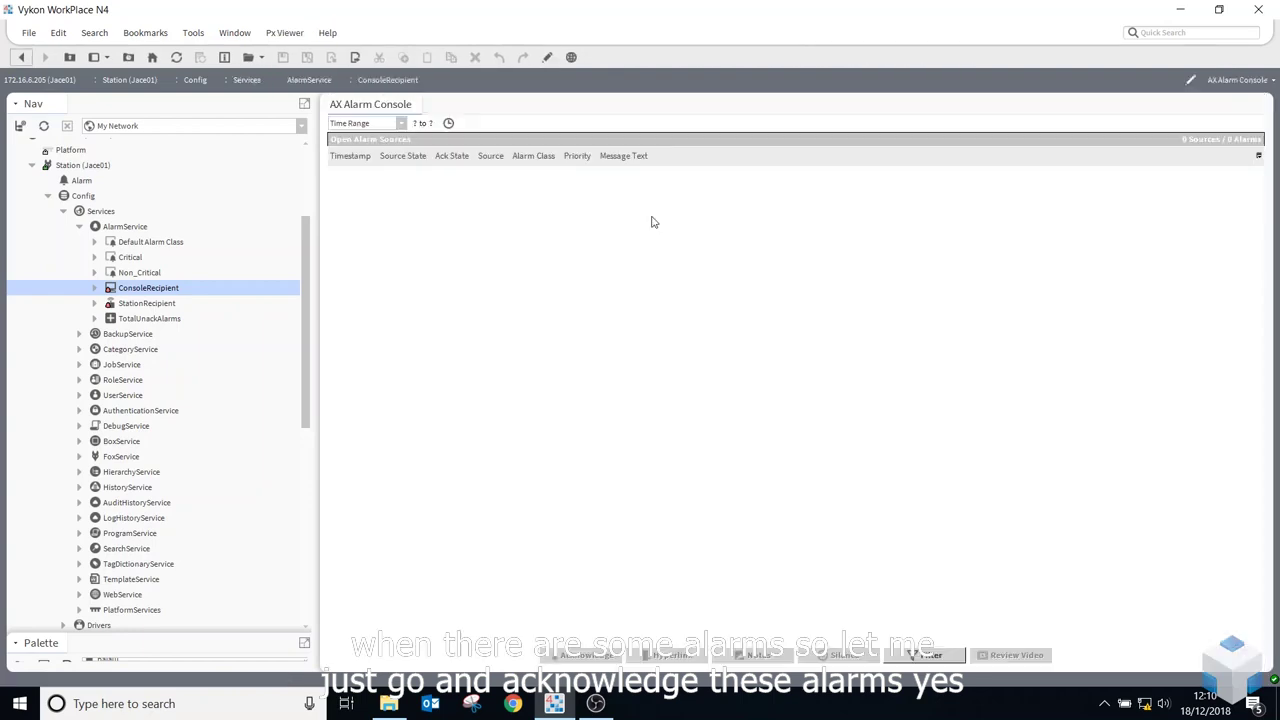
pyautogui.click(493, 178)
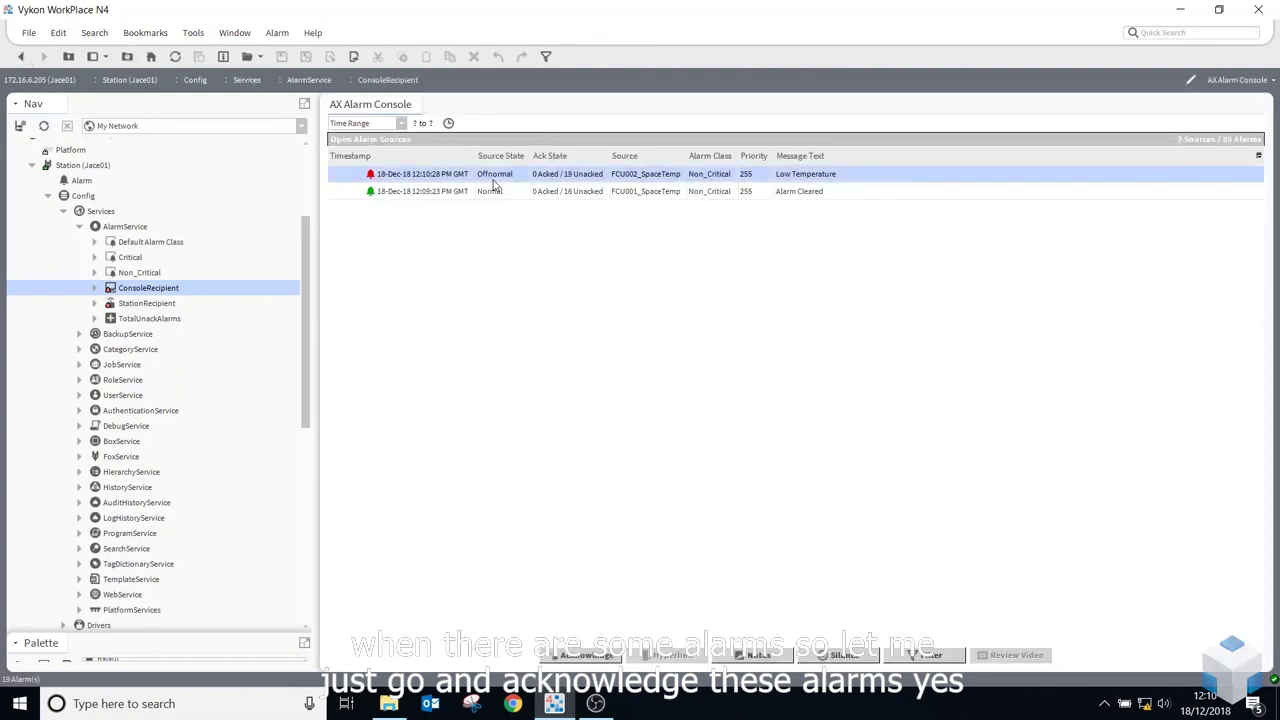
pyautogui.keyDown('shift'); pyautogui.click(492, 191); pyautogui.keyUp('shift')
pyautogui.rightClick(492, 193)
pyautogui.click(525, 212)
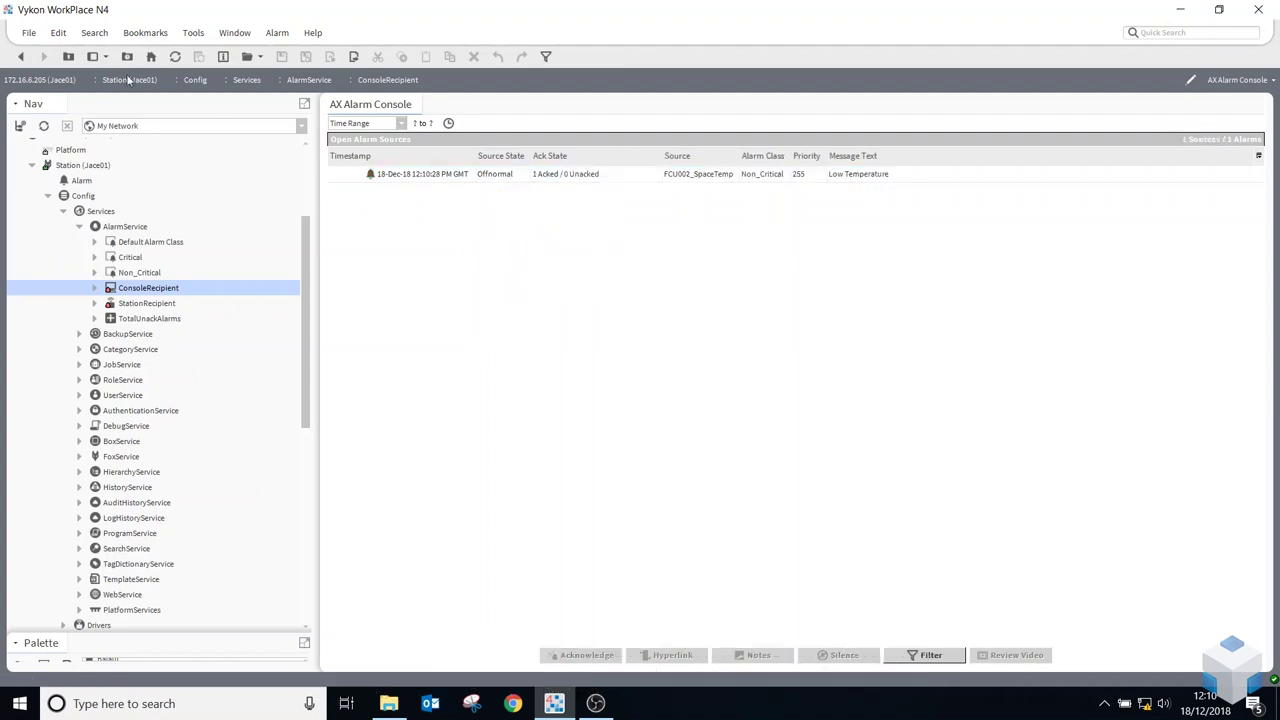
pyautogui.click(20, 57)
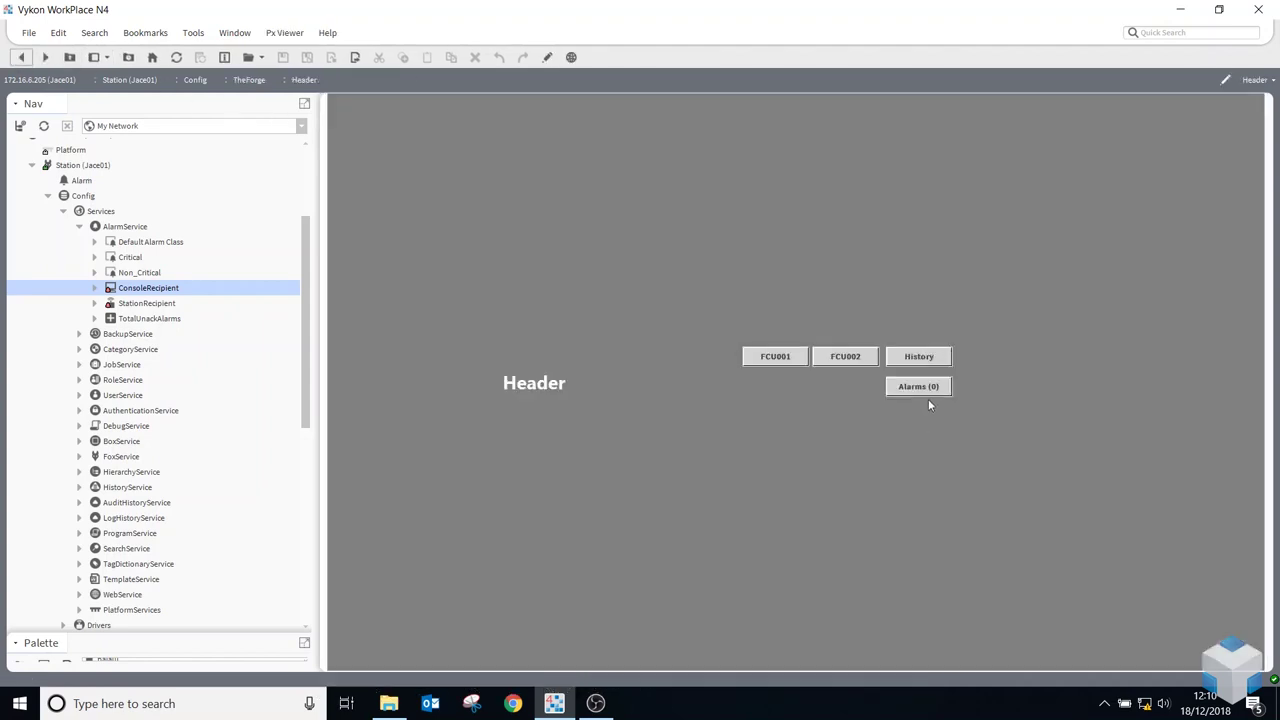
# - In edit mode, animate the Alarms button's foreground from the TotalUnackAlarms binding with two ranges, black for the first and red for the second
pyautogui.click(546, 57)
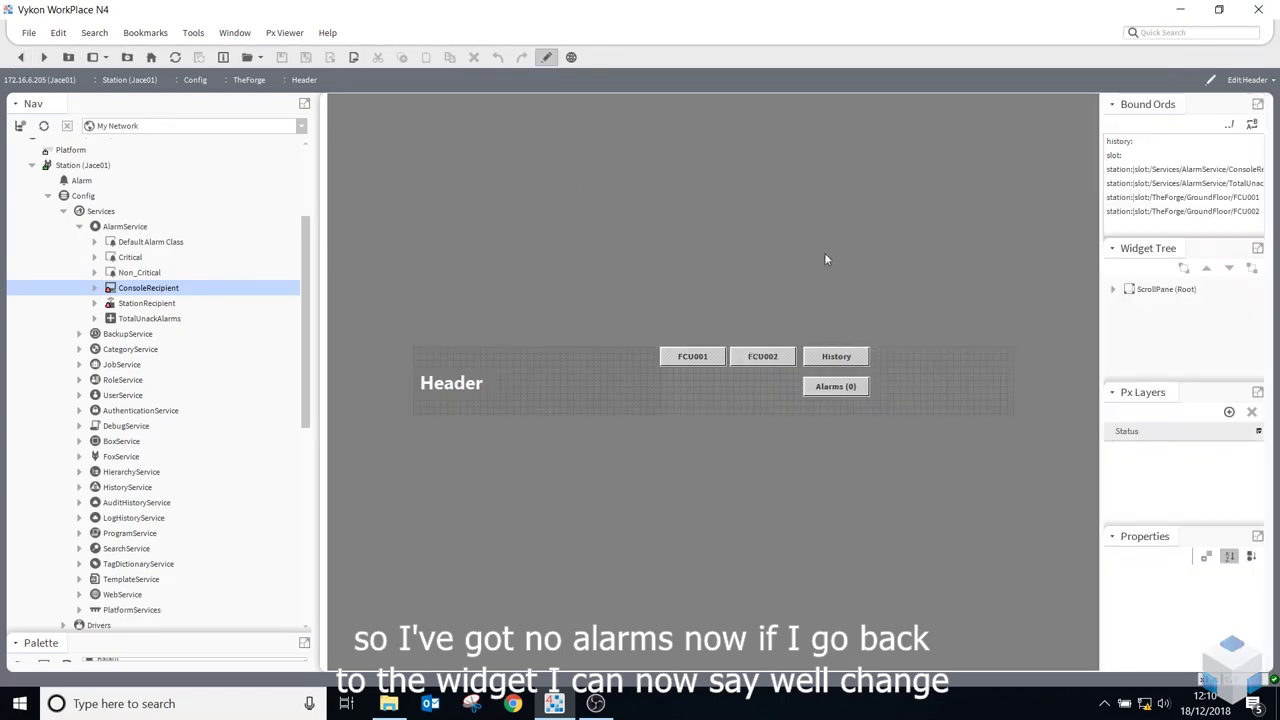
pyautogui.doubleClick(836, 386)
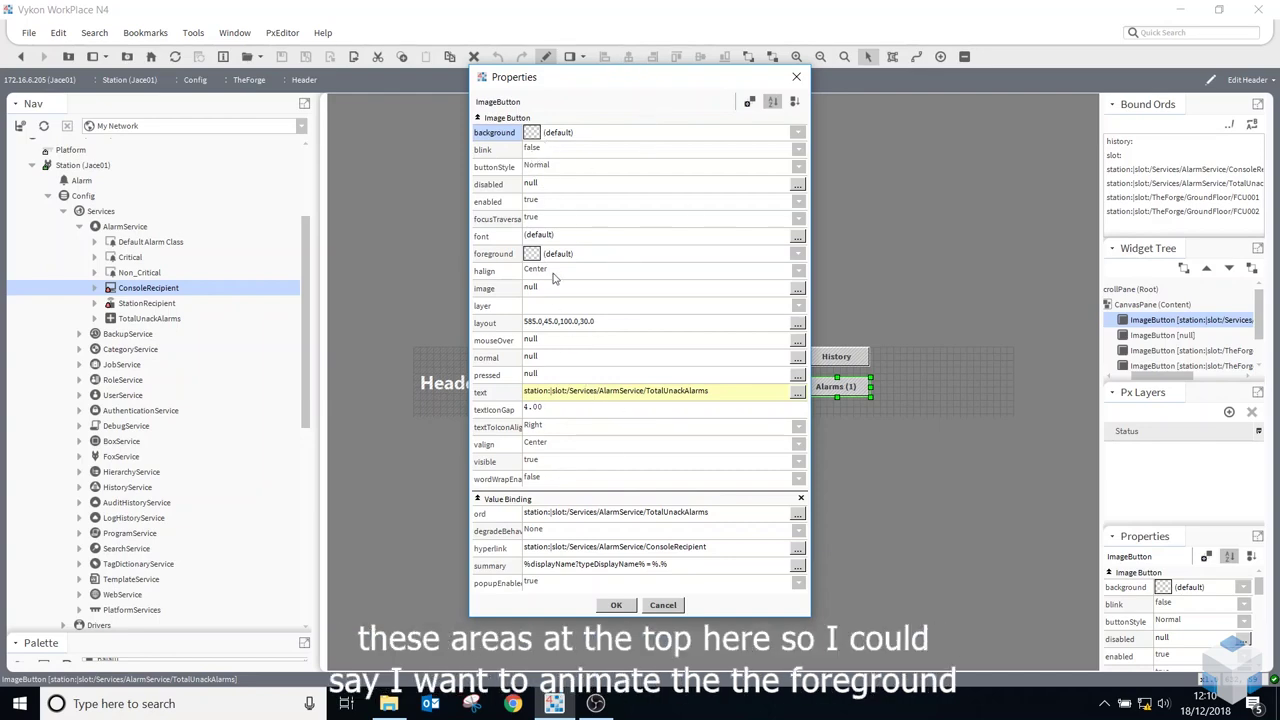
pyautogui.rightClick(578, 256)
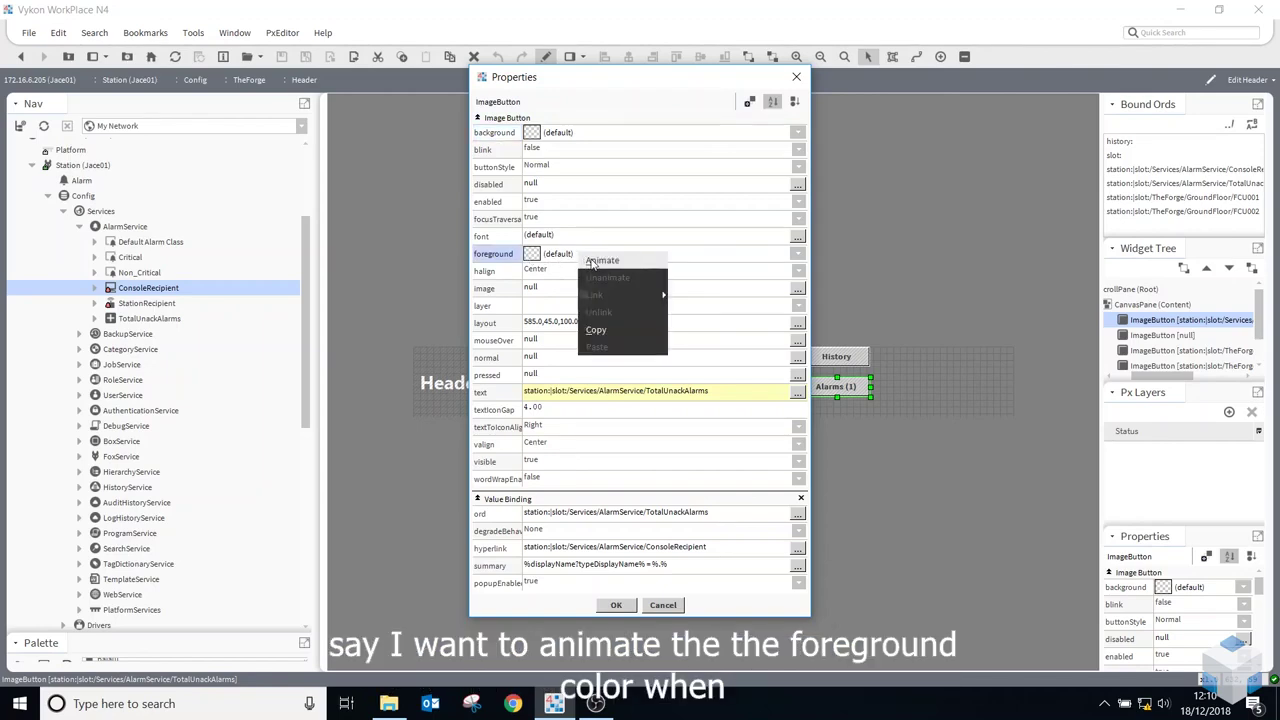
pyautogui.click(600, 261)
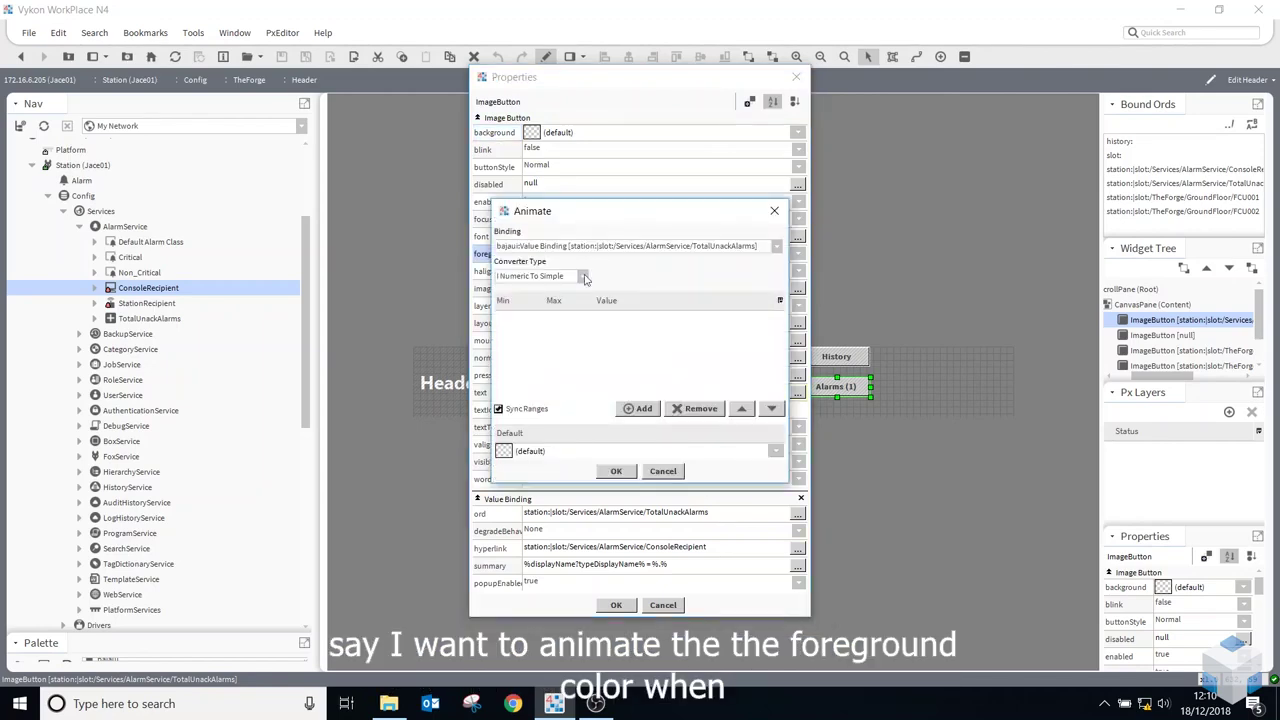
pyautogui.click(644, 410)
pyautogui.click(644, 410)
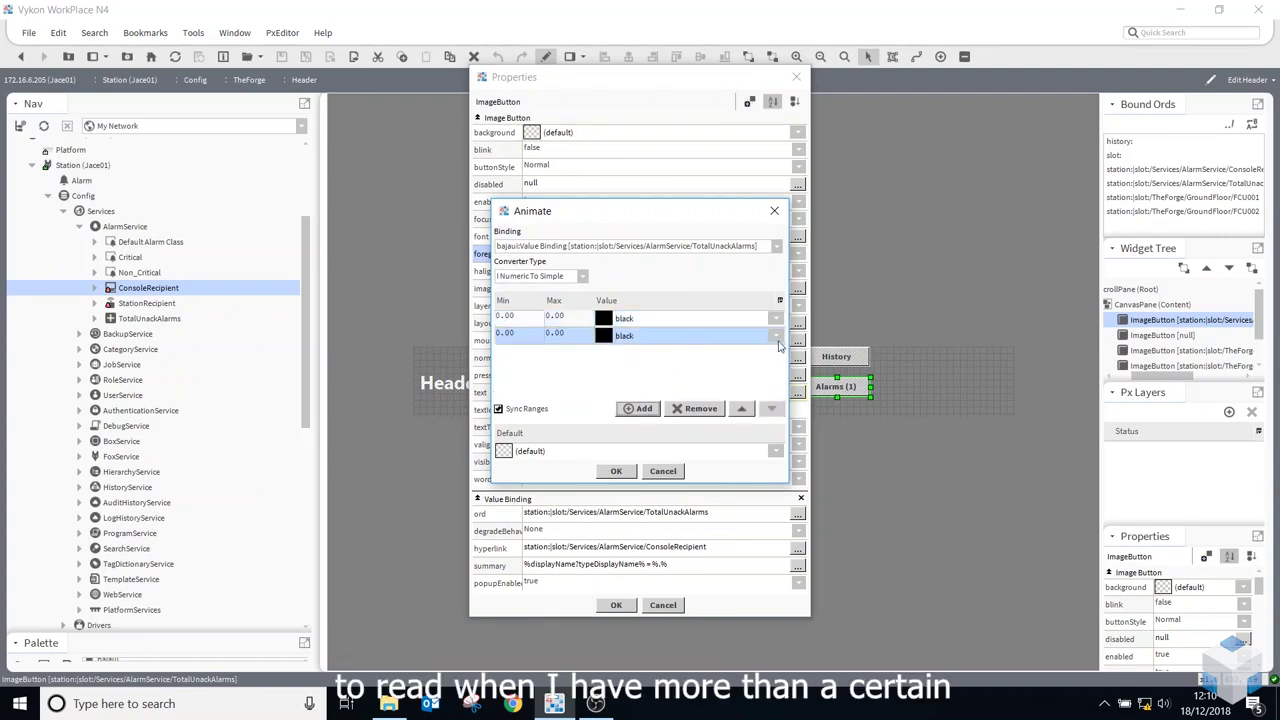
pyautogui.click(777, 337)
pyautogui.click(728, 351)
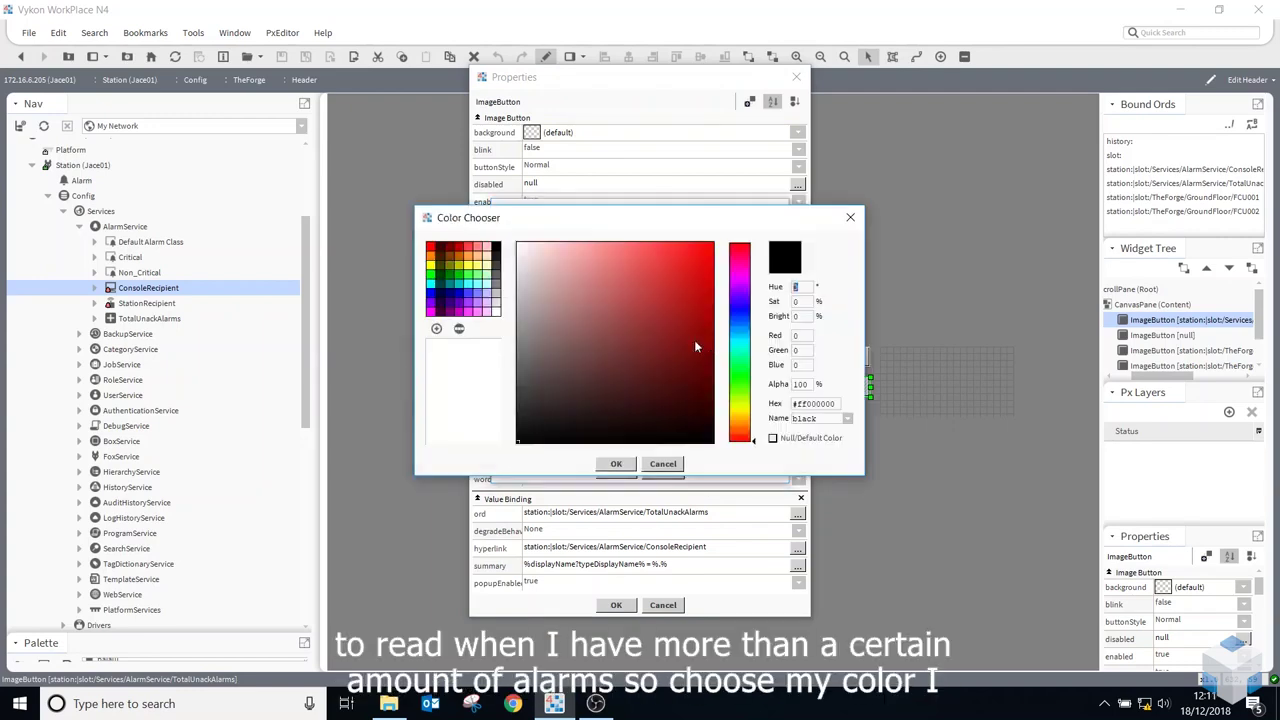
pyautogui.click(432, 250)
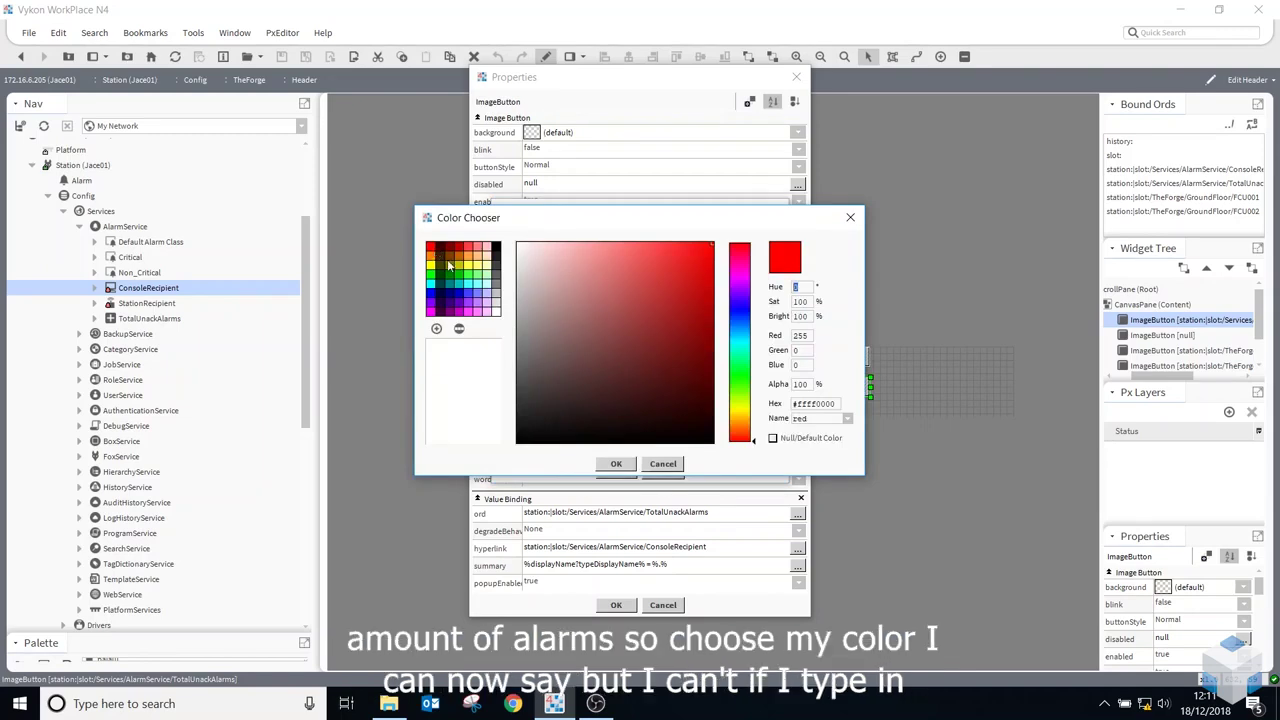
pyautogui.click(616, 464)
# - Set the black range to -inf up to 2.5 and the red range to 2.5 up to +inf, apply the animation and leave edit mode
pyautogui.click(520, 315)
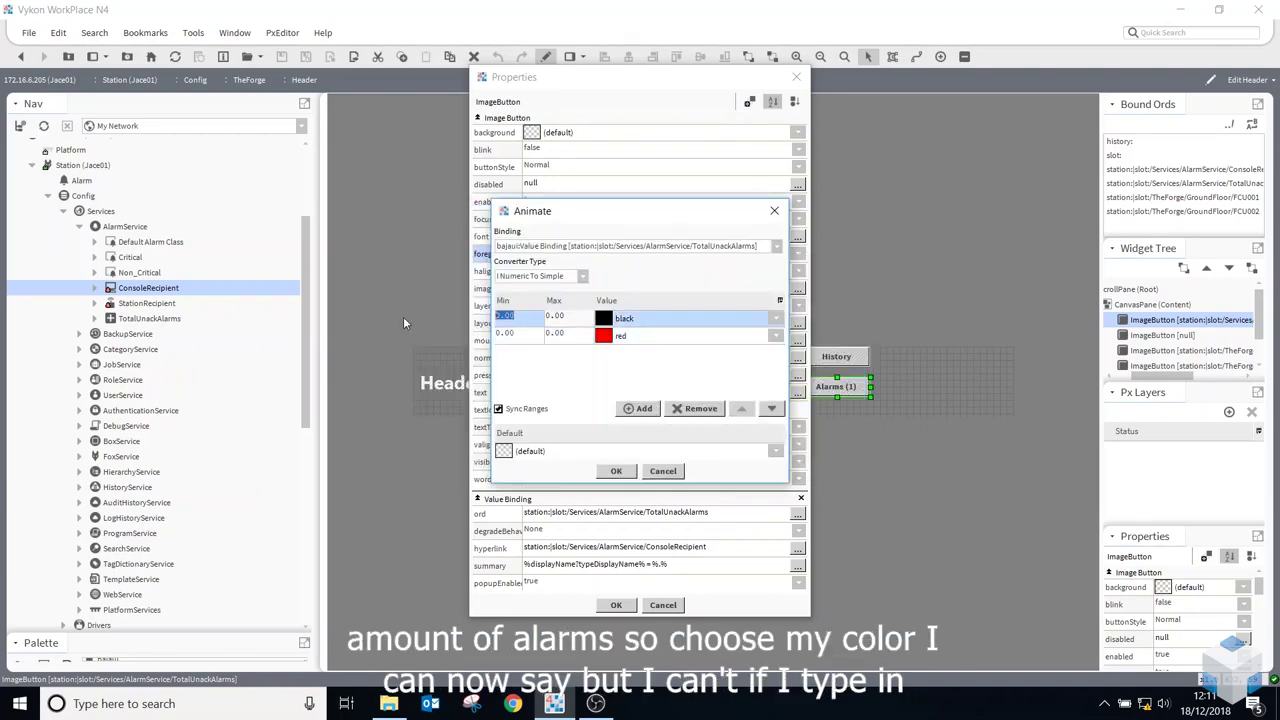
pyautogui.write('-inf')
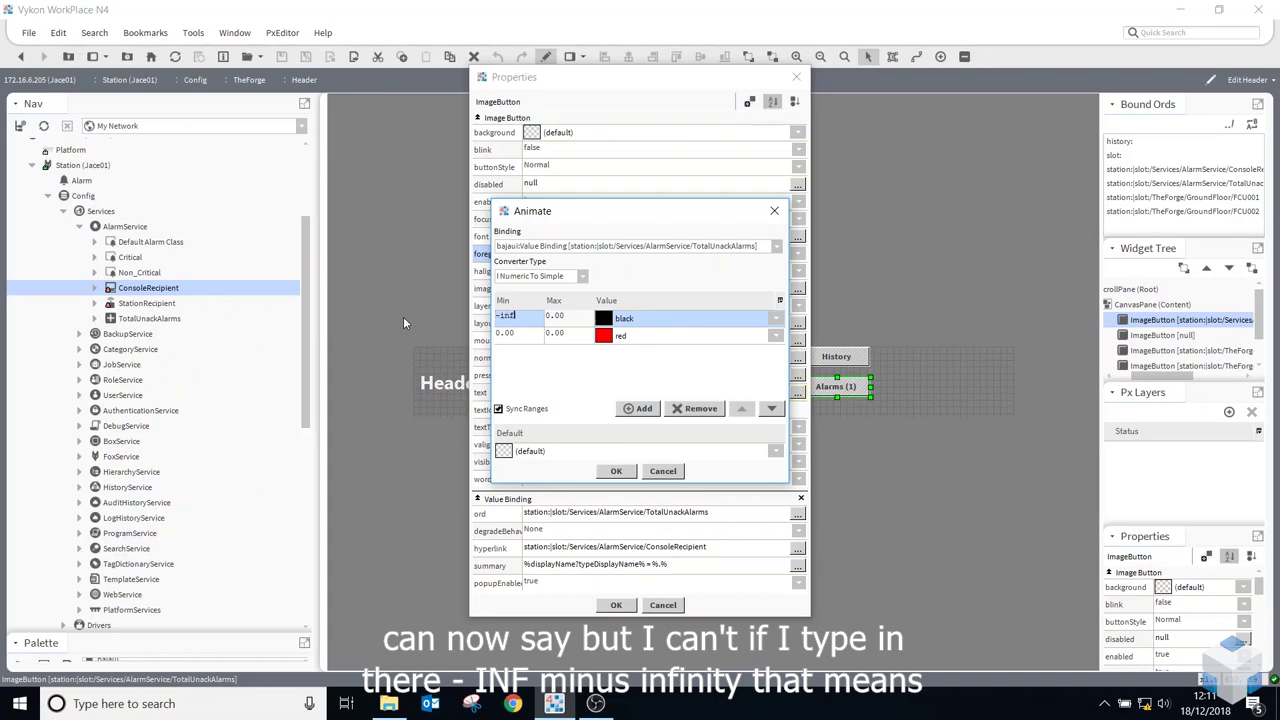
pyautogui.click(547, 352)
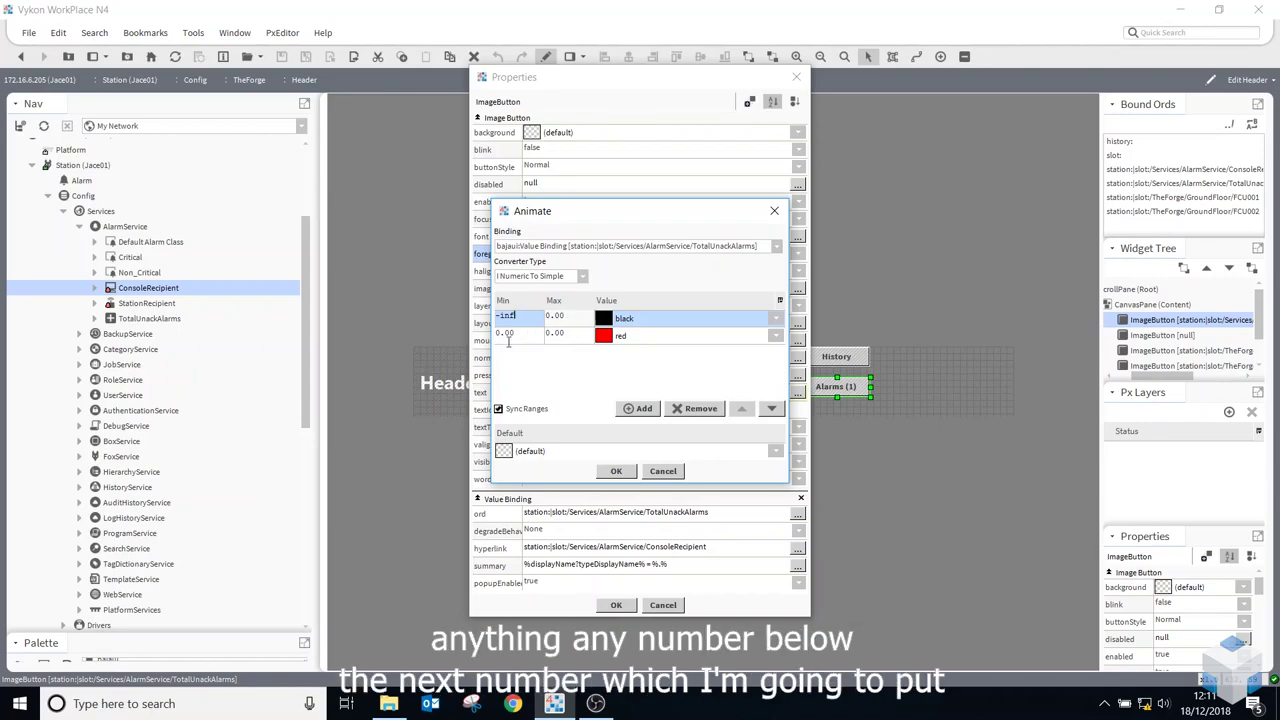
pyautogui.doubleClick(531, 335)
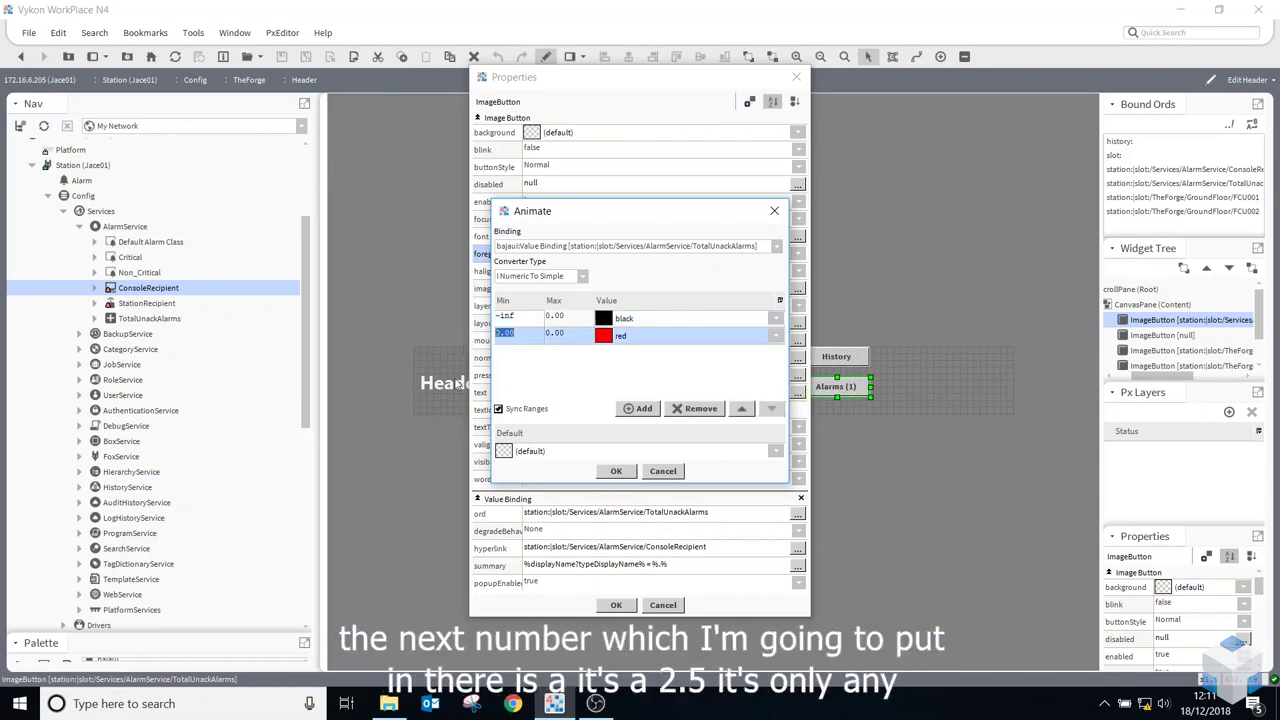
pyautogui.write('2.5')
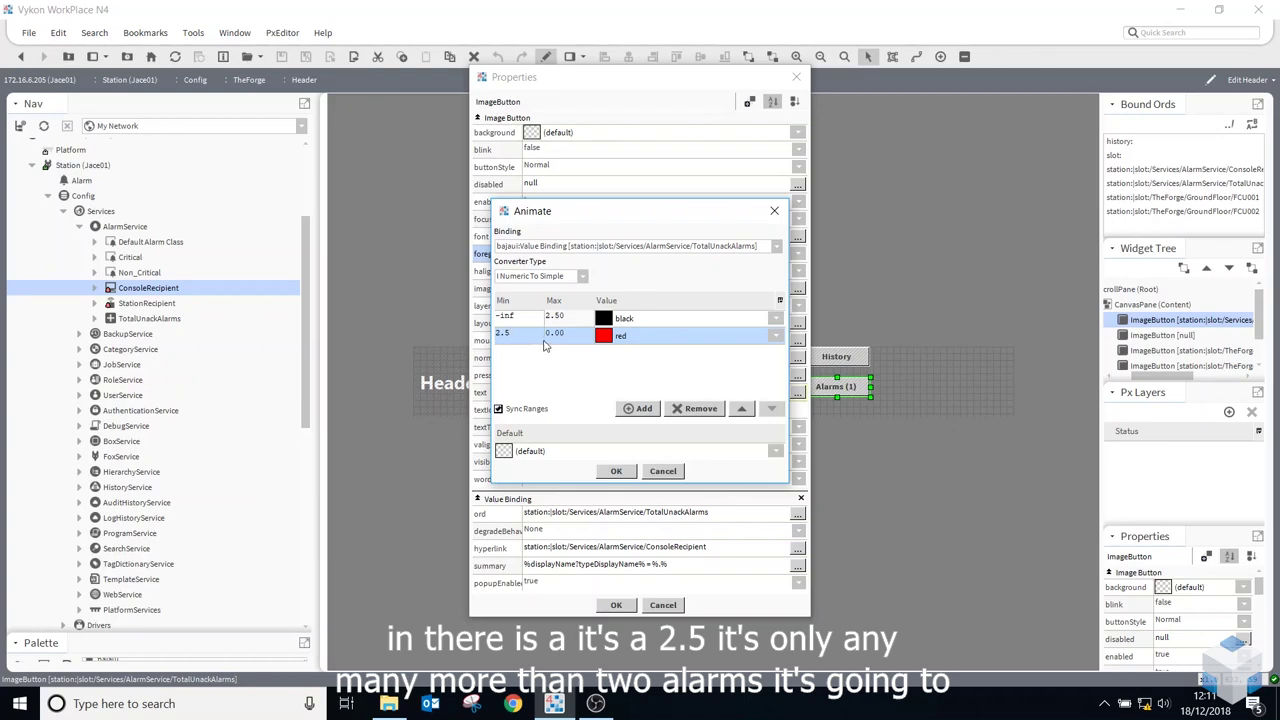
pyautogui.moveTo(561, 338); pyautogui.dragTo(543, 340)
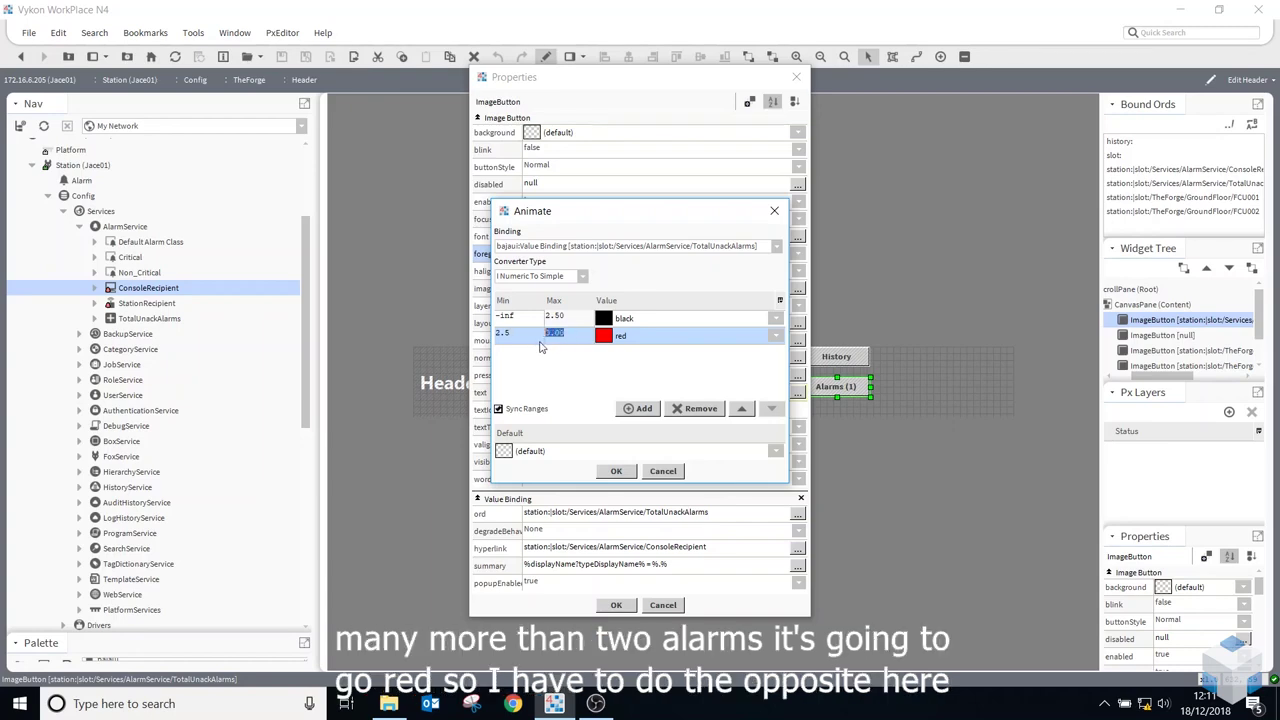
pyautogui.write('+inf')
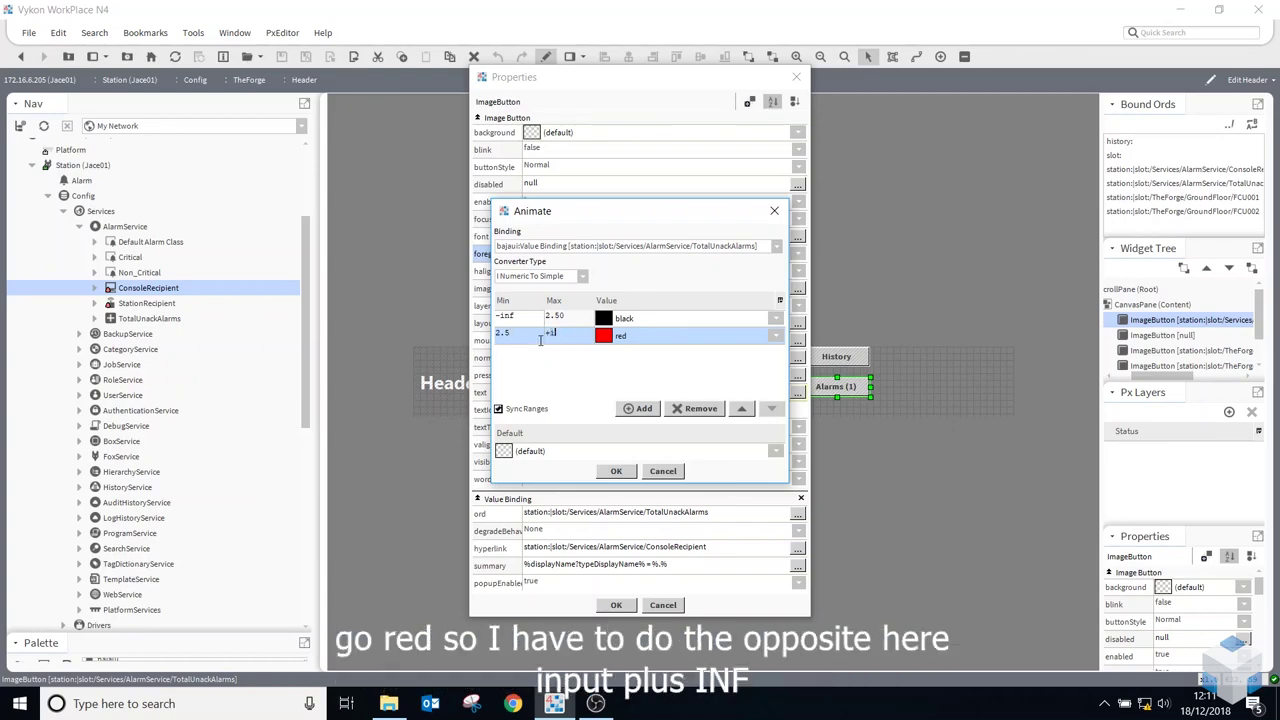
pyautogui.click(616, 471)
pyautogui.click(616, 605)
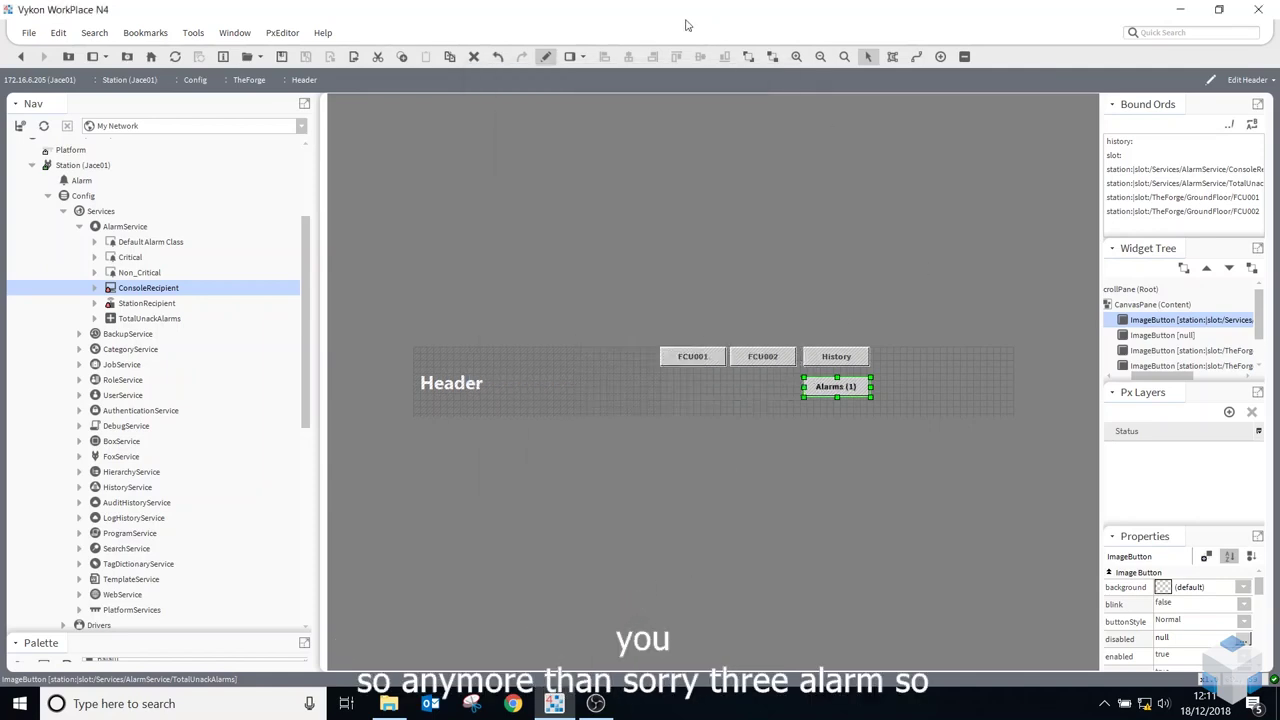
pyautogui.click(545, 57)
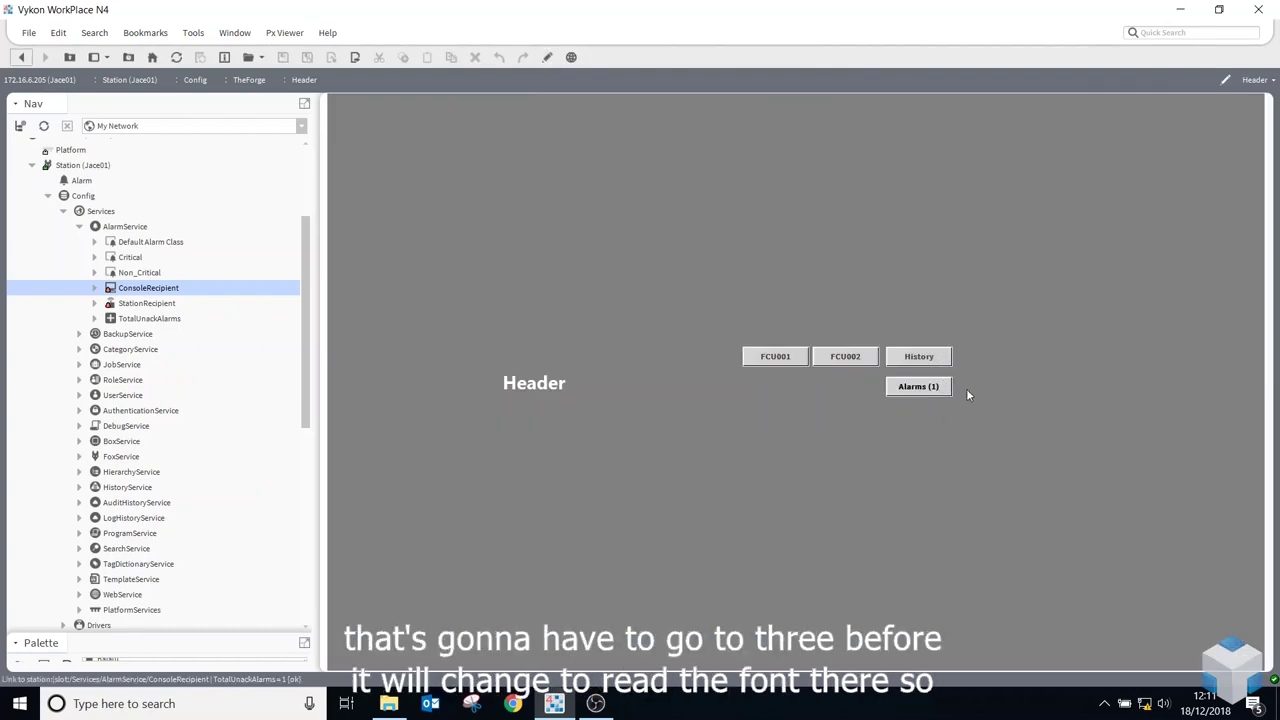
# - In edit mode, start animating the Alarms button's blink property from the TotalUnackAlarms binding and add two value ranges
pyautogui.click(547, 58)
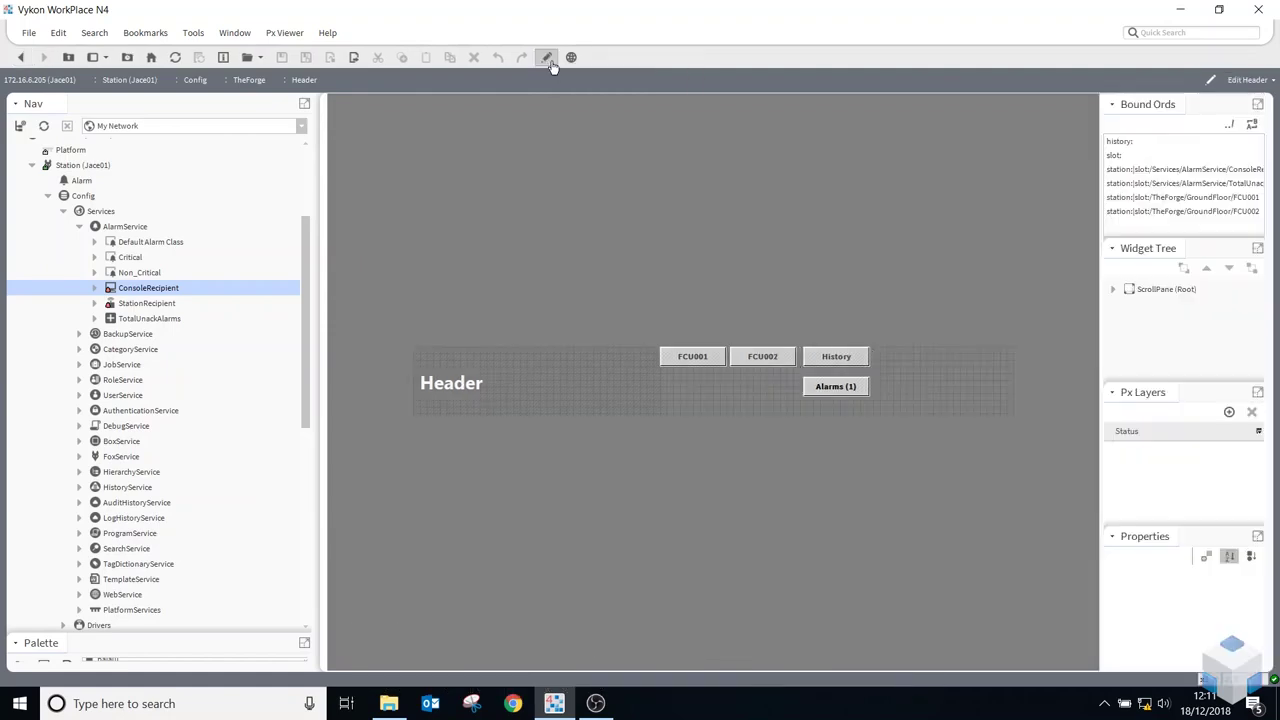
pyautogui.doubleClick(848, 390)
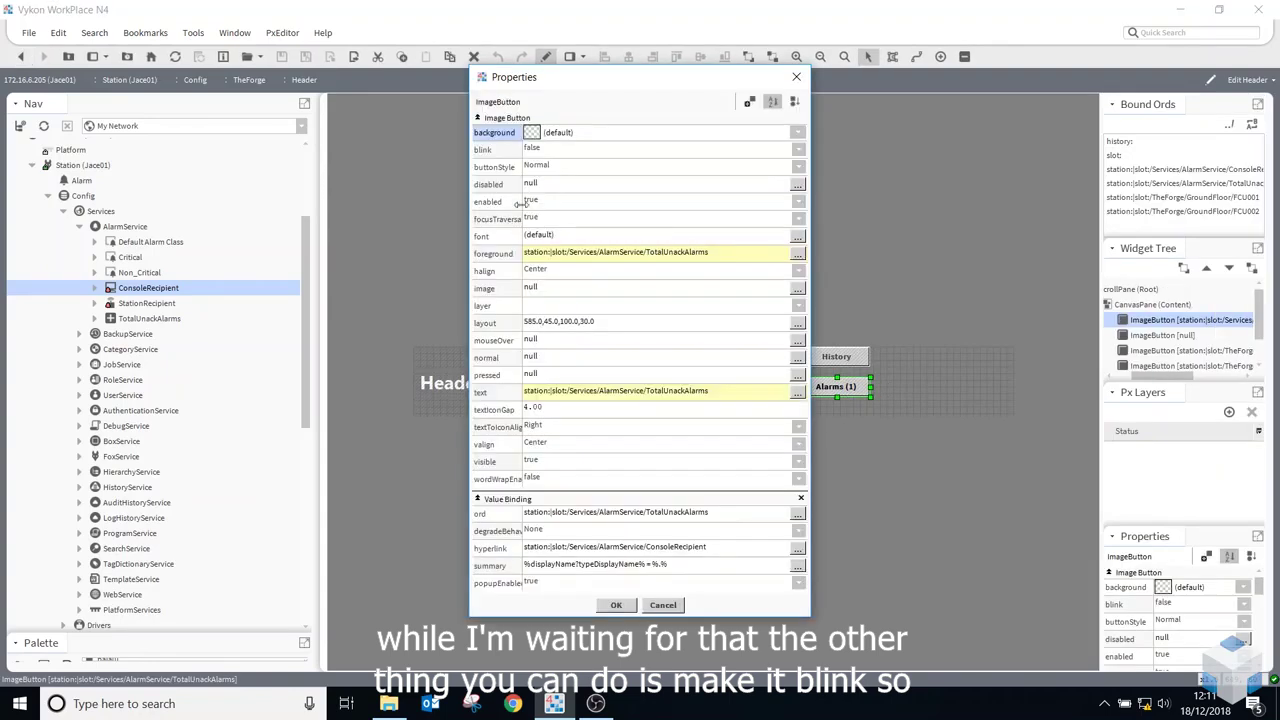
pyautogui.rightClick(552, 150)
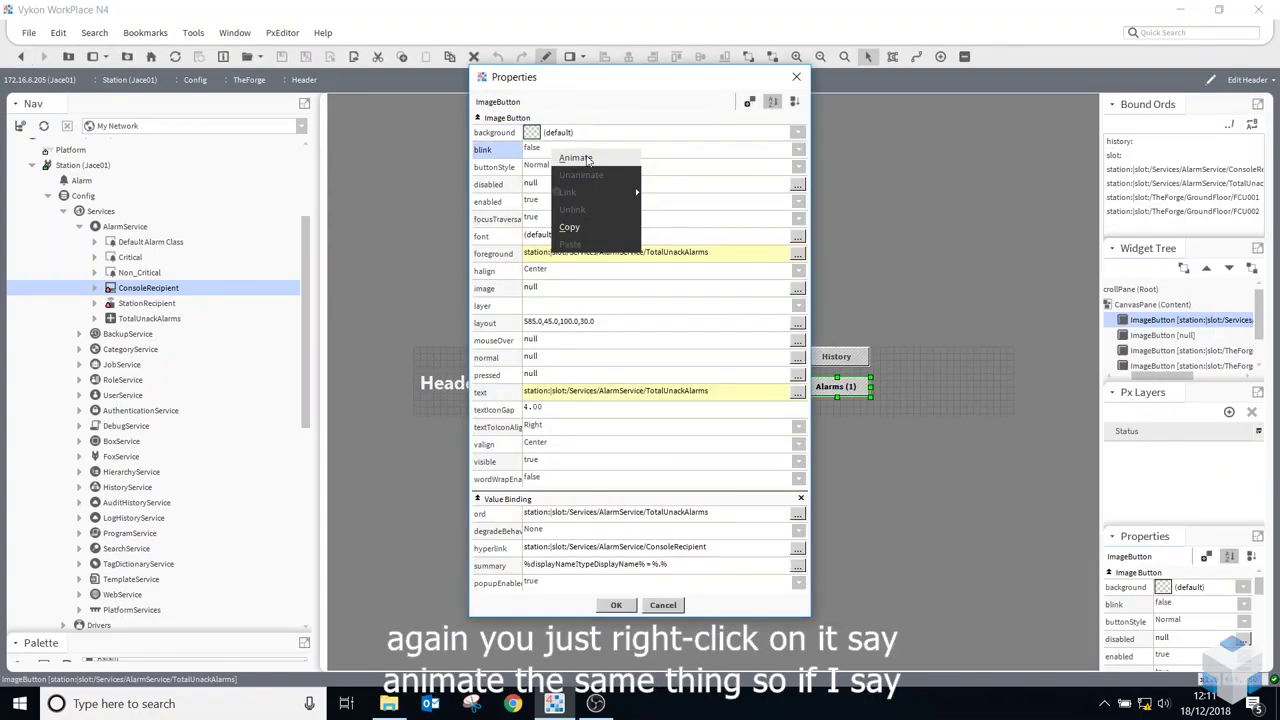
pyautogui.click(576, 158)
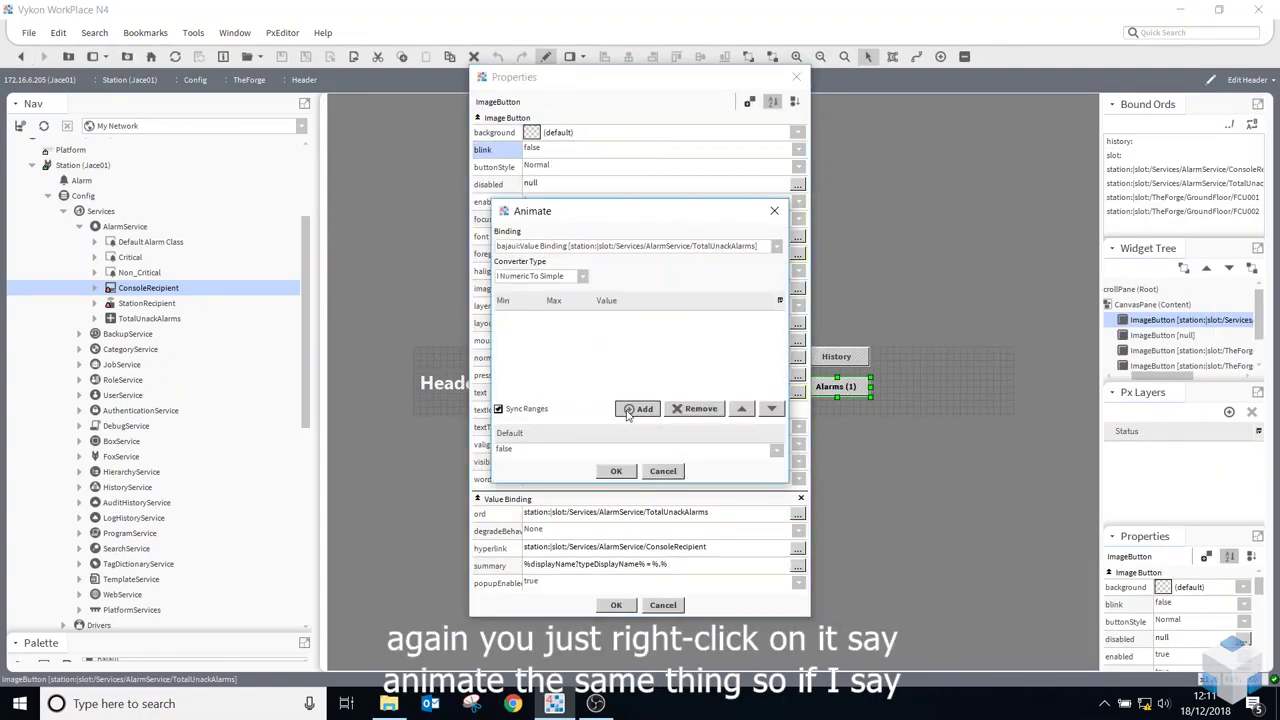
pyautogui.click(632, 408)
# - Set the blink ranges to false from -inf to 3.5 and true from 3.5 to +inf, and apply the animation to the Alarms button
pyautogui.click(512, 316)
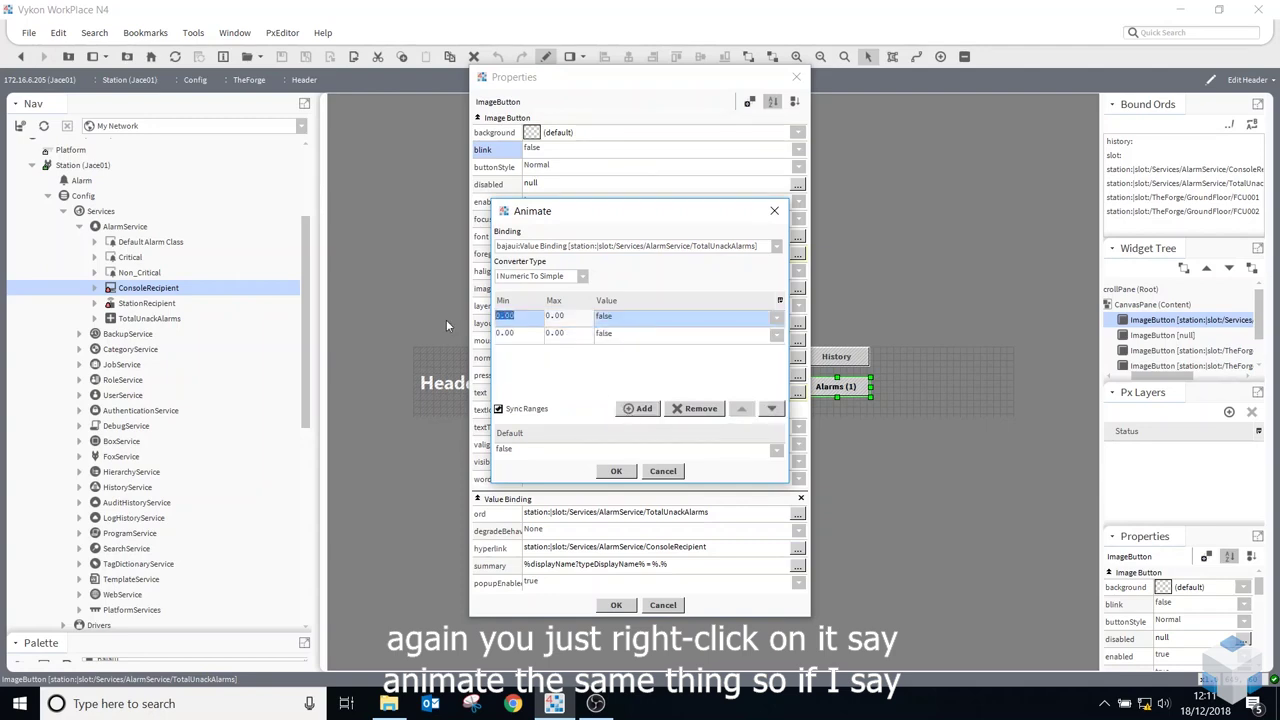
pyautogui.write('-inf')
pyautogui.click(505, 333)
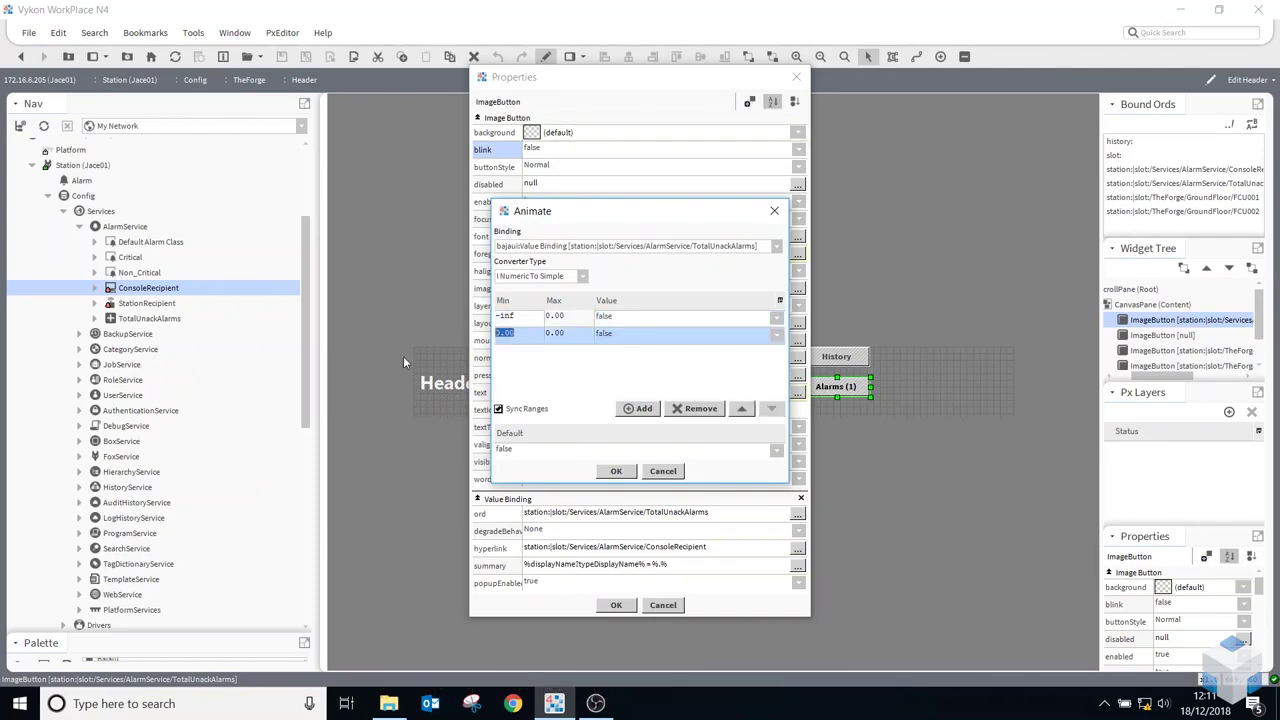
pyautogui.write('3.5')
pyautogui.press('Tab')
pyautogui.write('+')
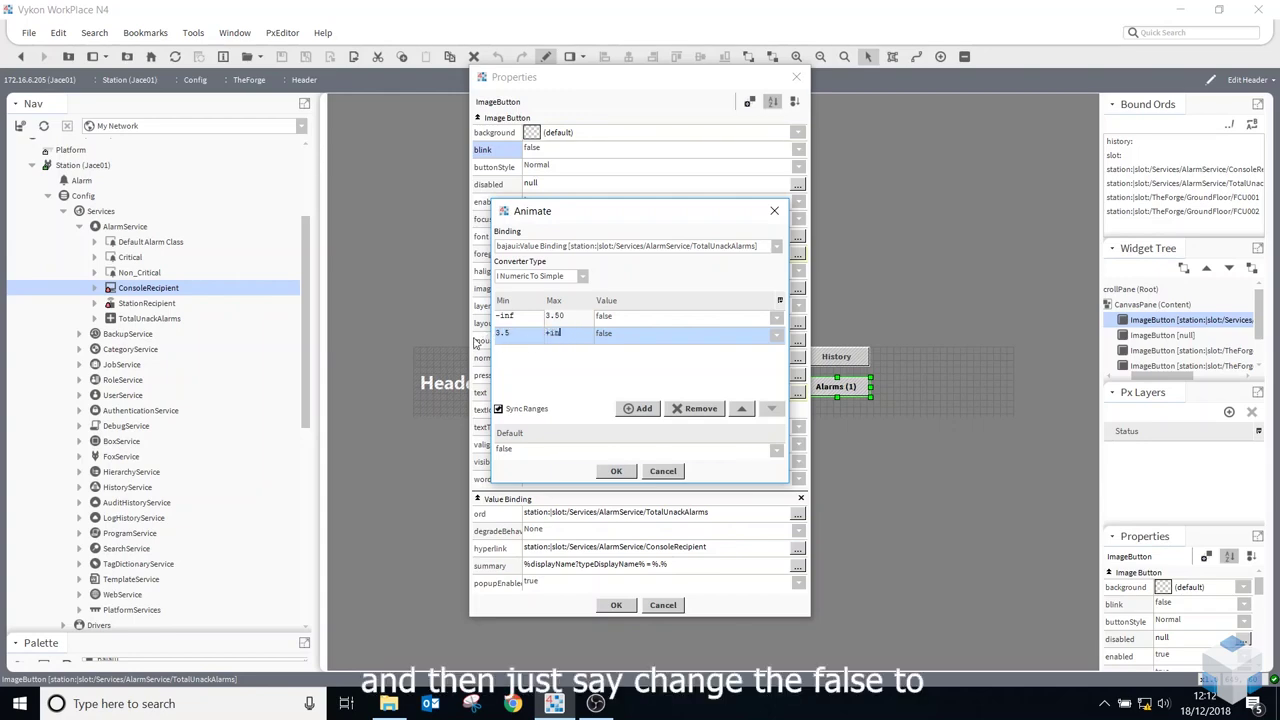
pyautogui.click(630, 337)
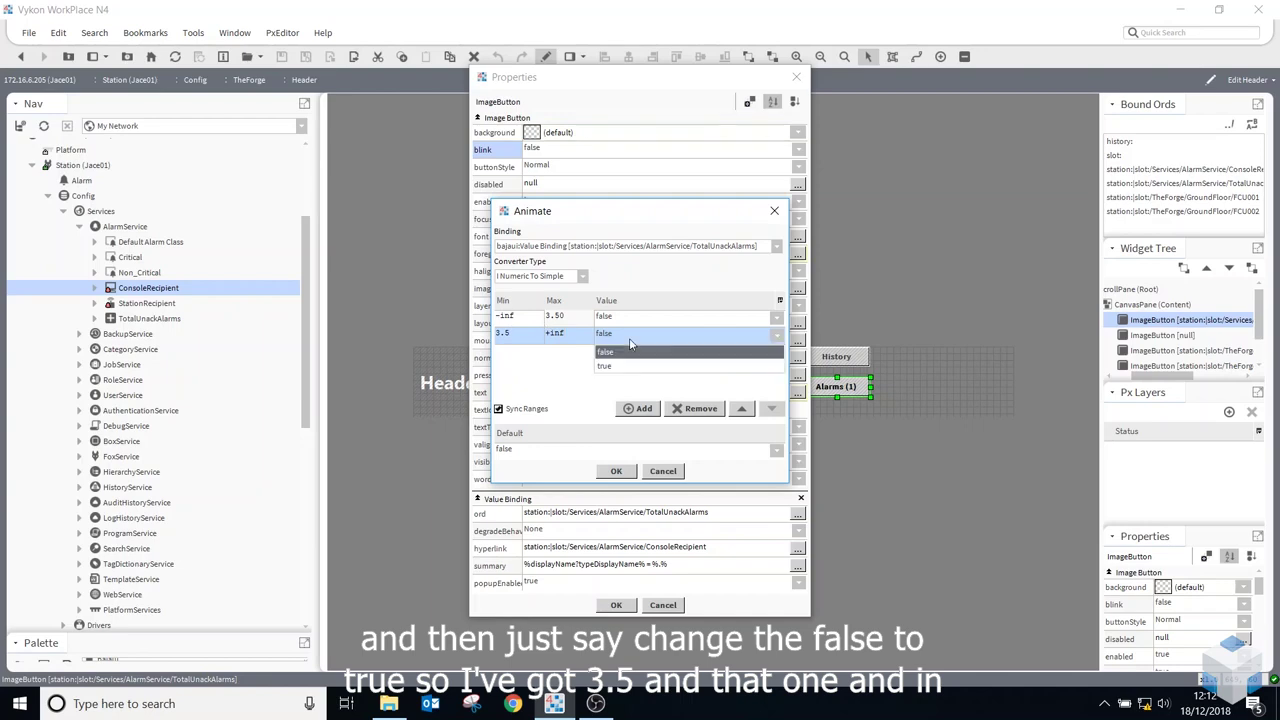
pyautogui.click(620, 366)
pyautogui.click(616, 471)
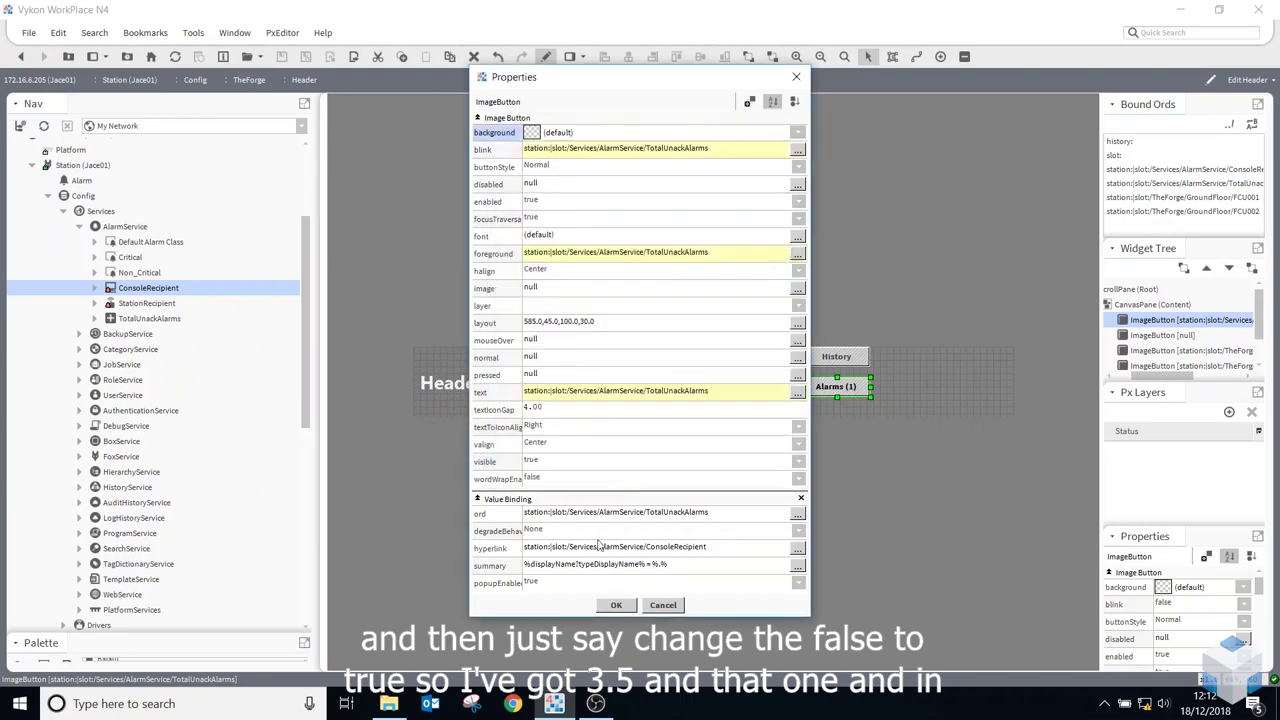
pyautogui.click(616, 605)
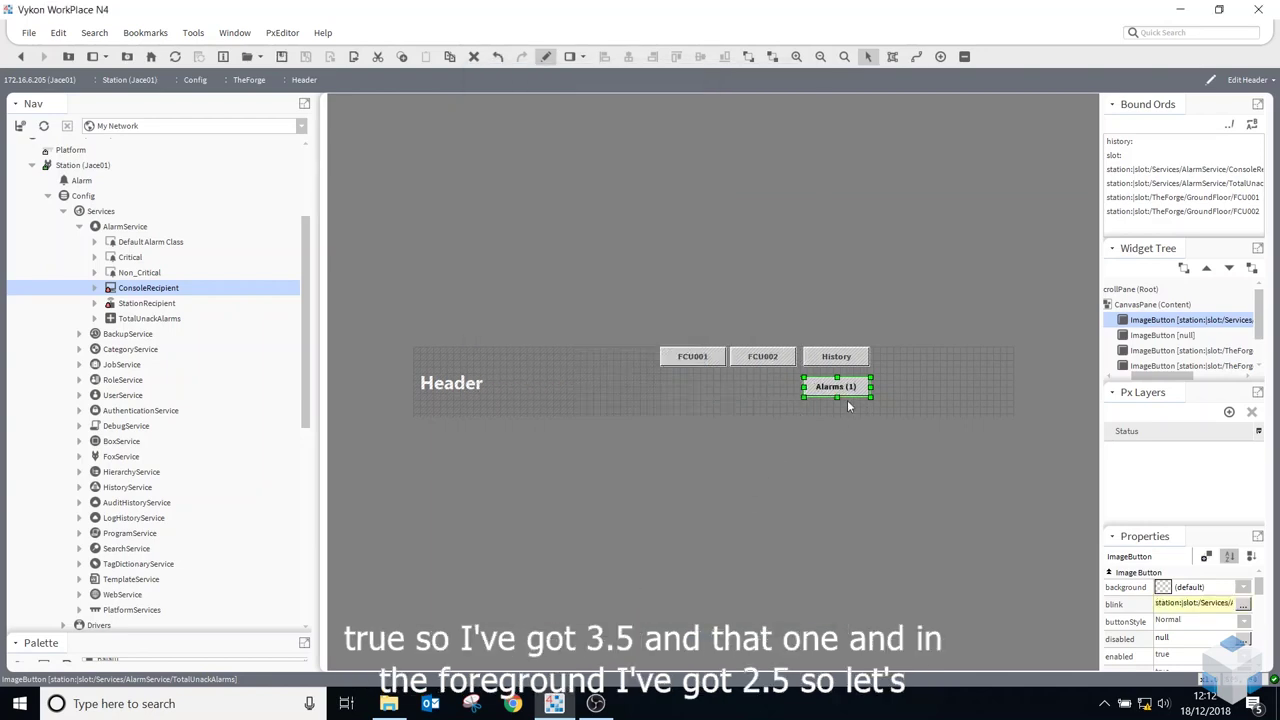
# - Change the threshold between the black and red foreground ranges of the Alarms button to 1.50 and leave edit mode
pyautogui.doubleClick(835, 390)
pyautogui.click(543, 255)
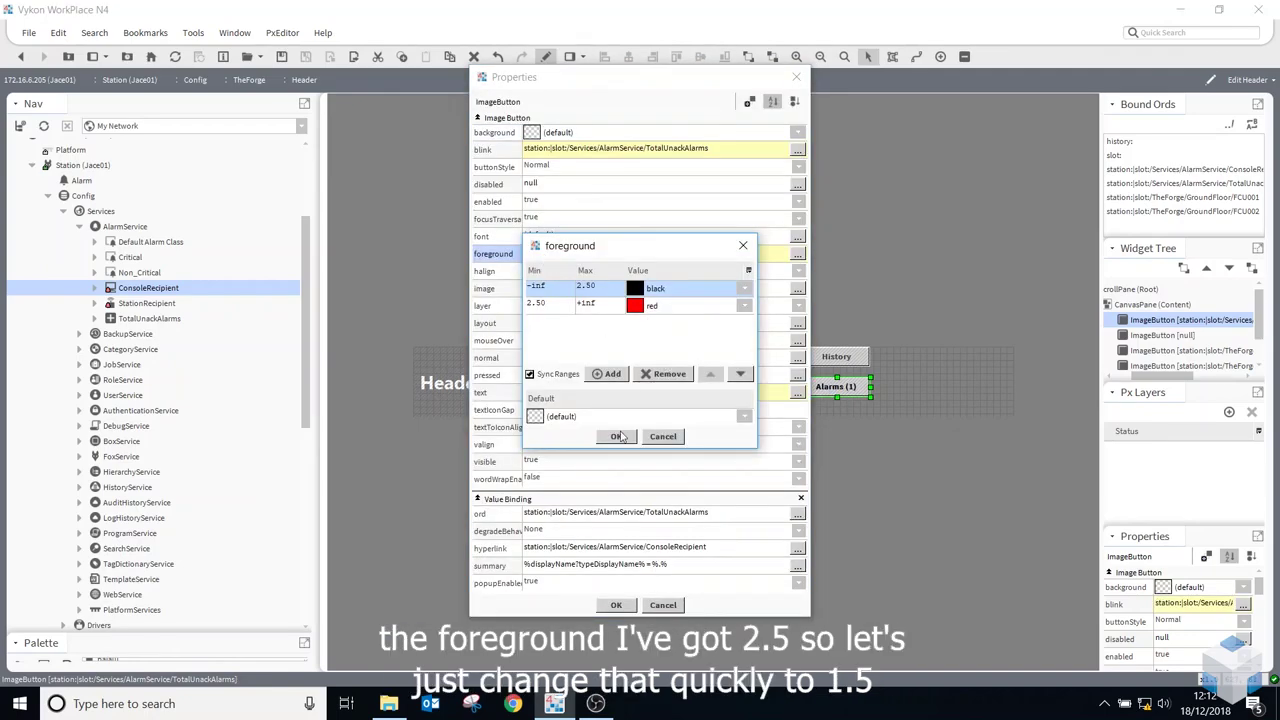
pyautogui.doubleClick(535, 304)
pyautogui.write('1.50')
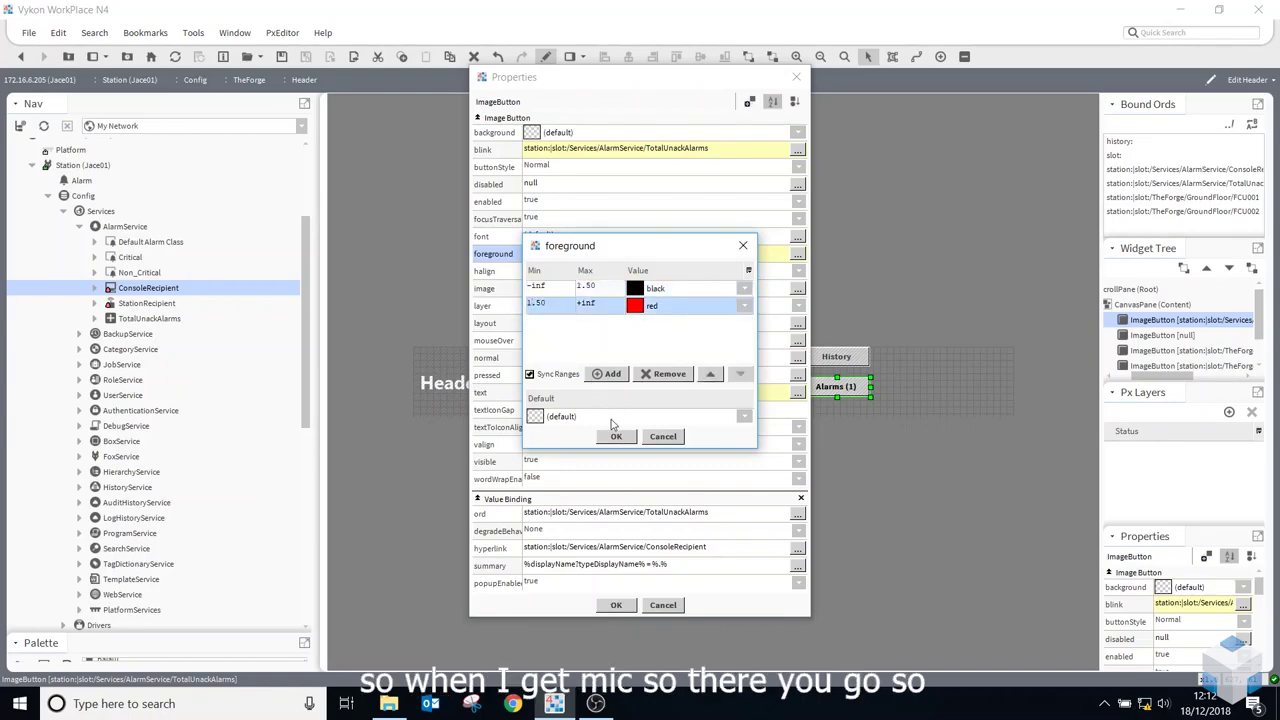
pyautogui.click(616, 436)
pyautogui.click(616, 605)
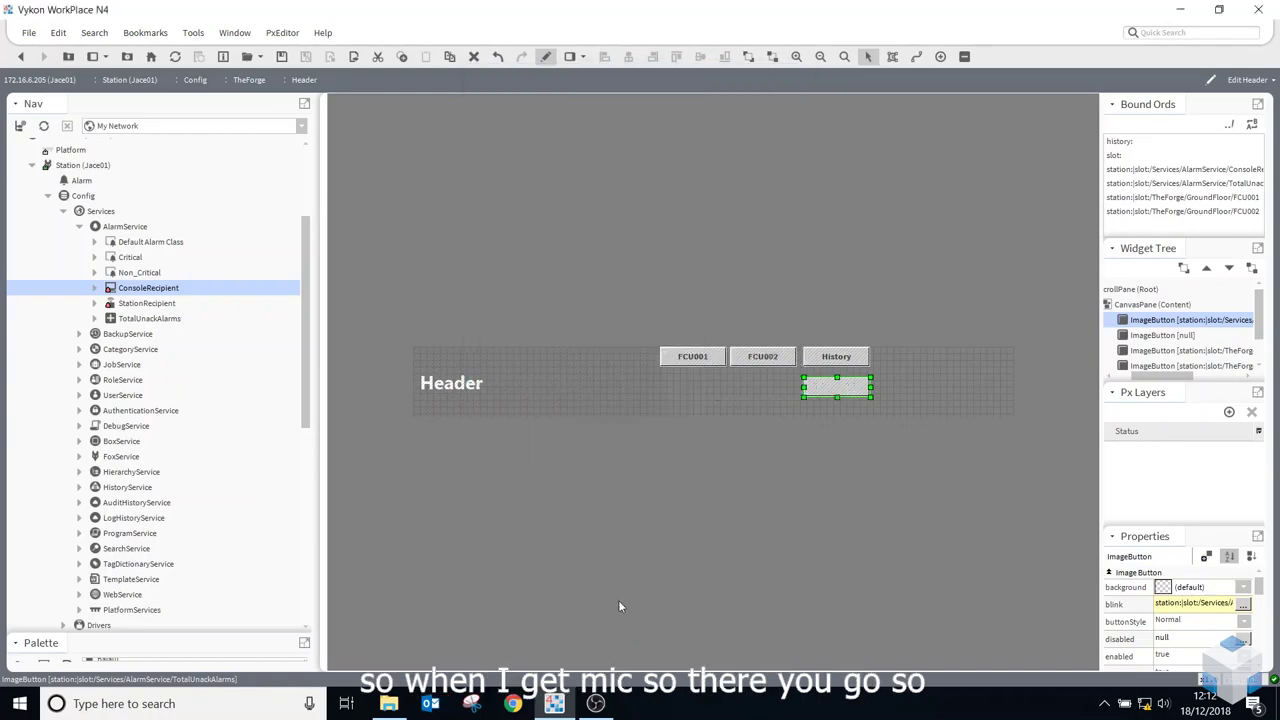
pyautogui.click(545, 56)
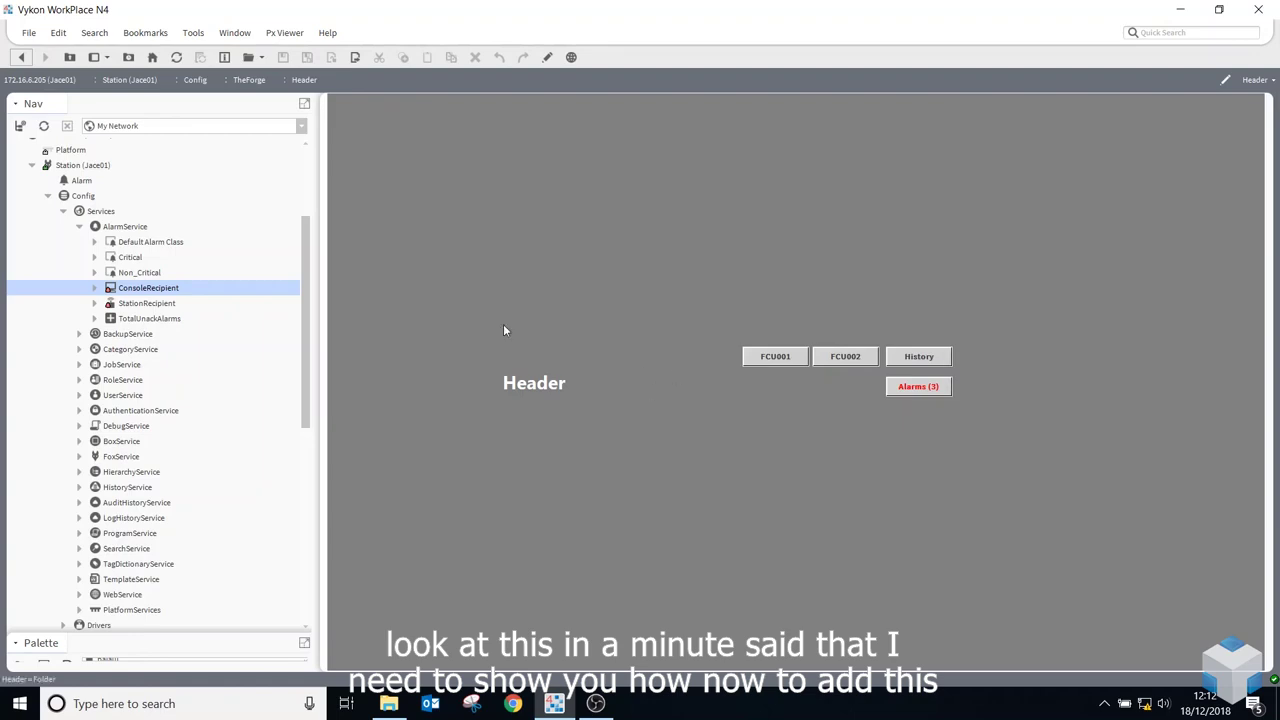
pyautogui.click(547, 57)
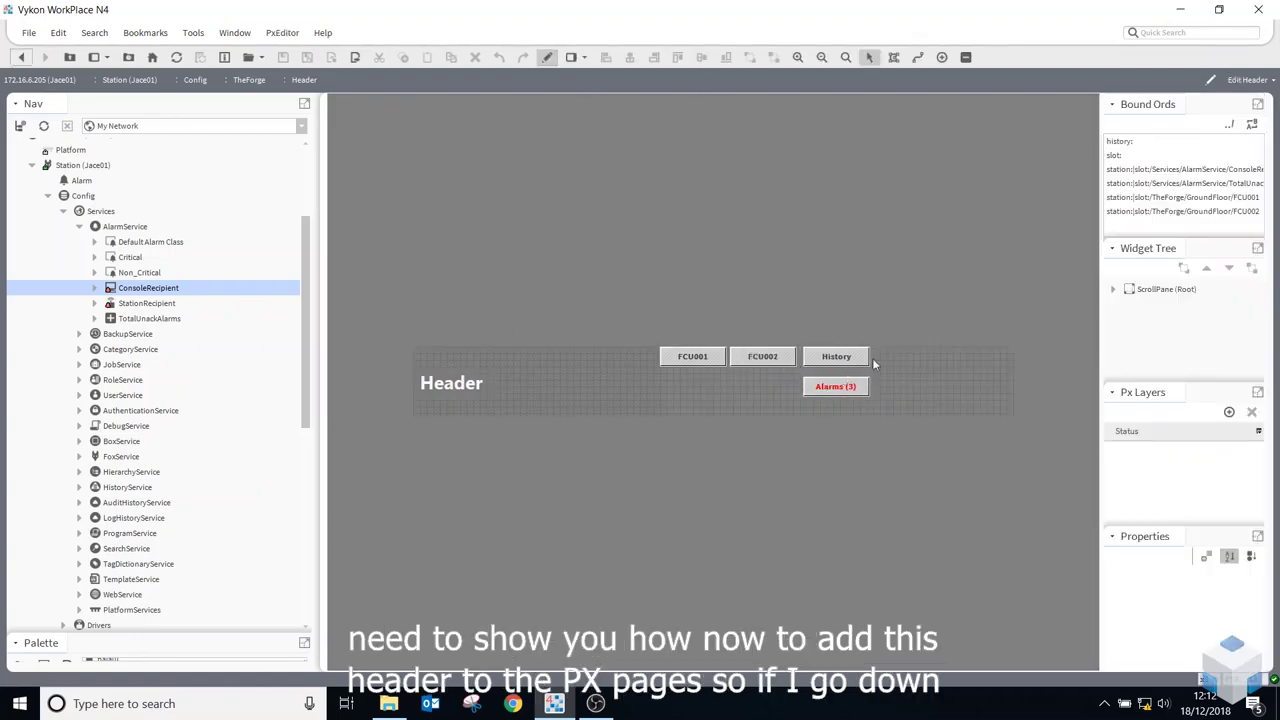
pyautogui.click(547, 57)
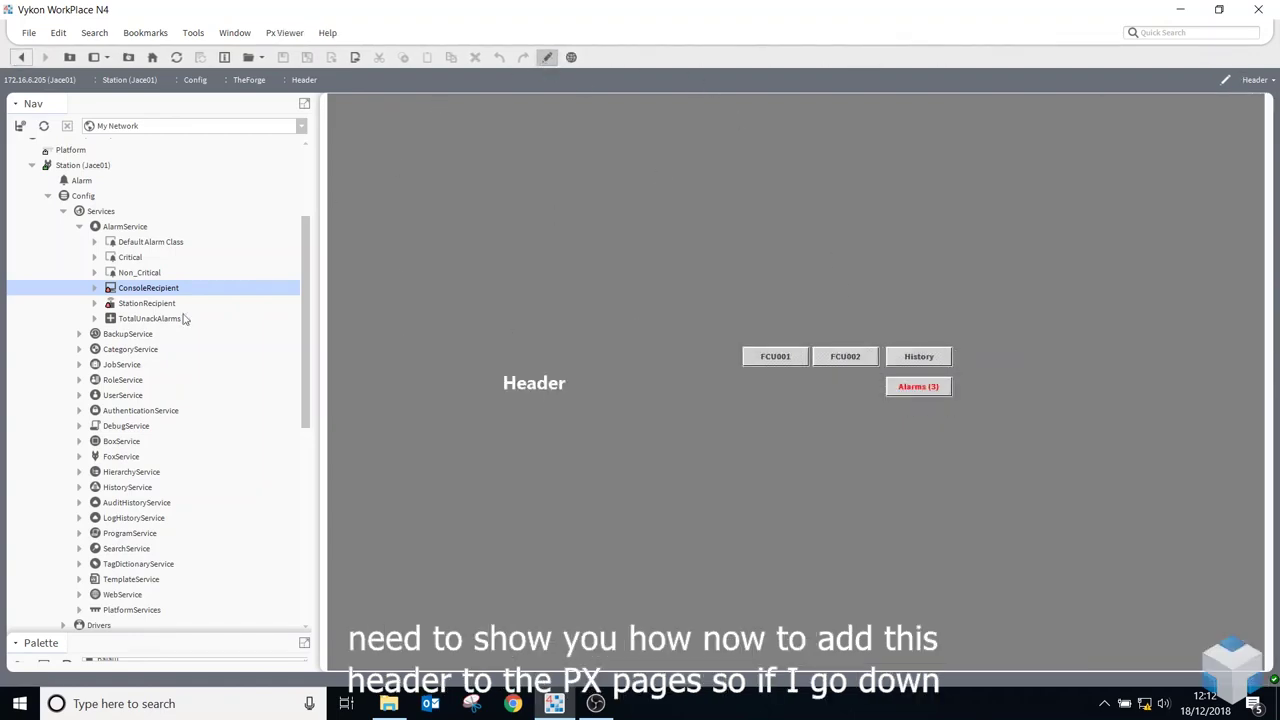
# - Place Header.px over the empty banner above the floor plan in the fcu.px graphic, leave edit mode and view it on FCU001
pyautogui.scroll(-7, 186, 314)
pyautogui.scroll(-3, 127, 500)
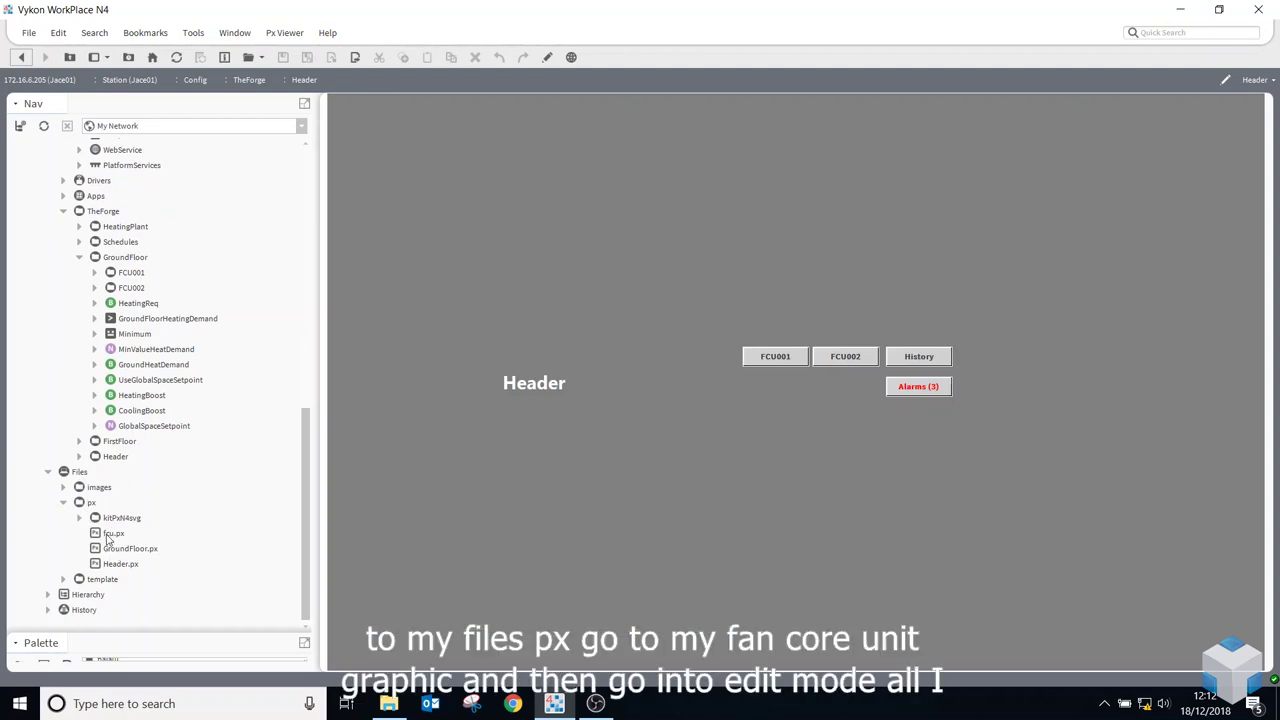
pyautogui.doubleClick(113, 533)
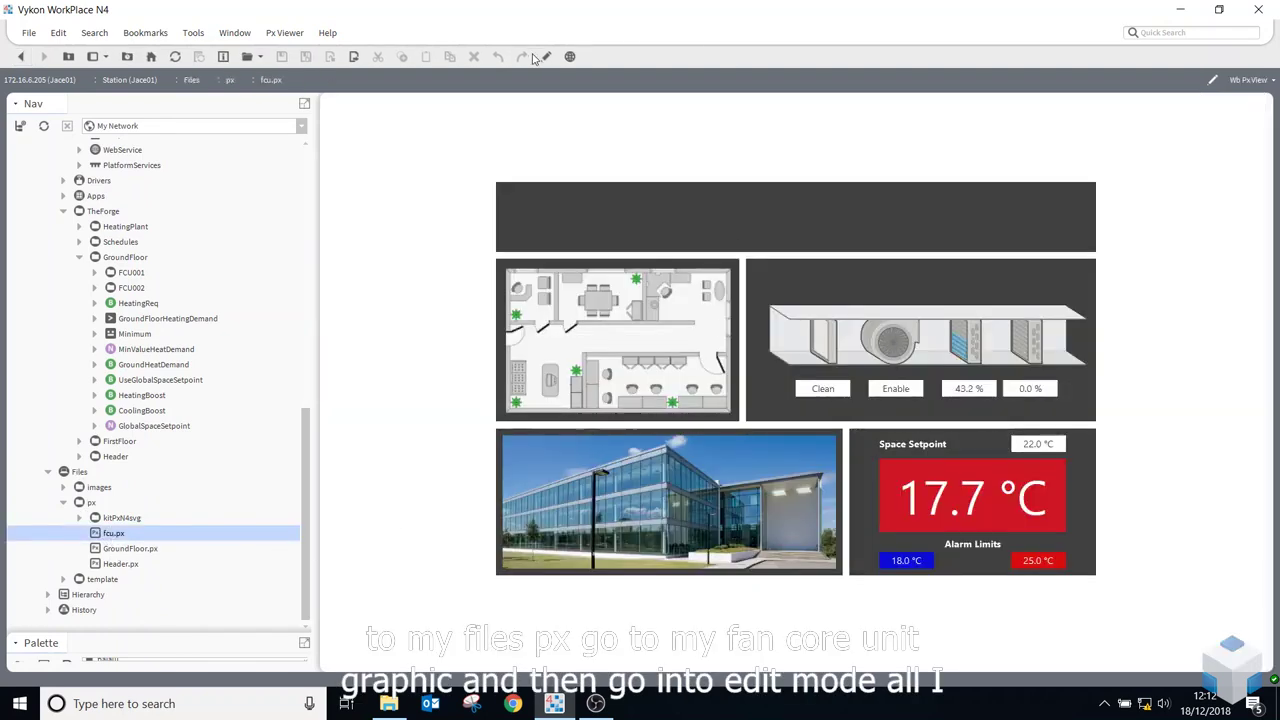
pyautogui.click(546, 56)
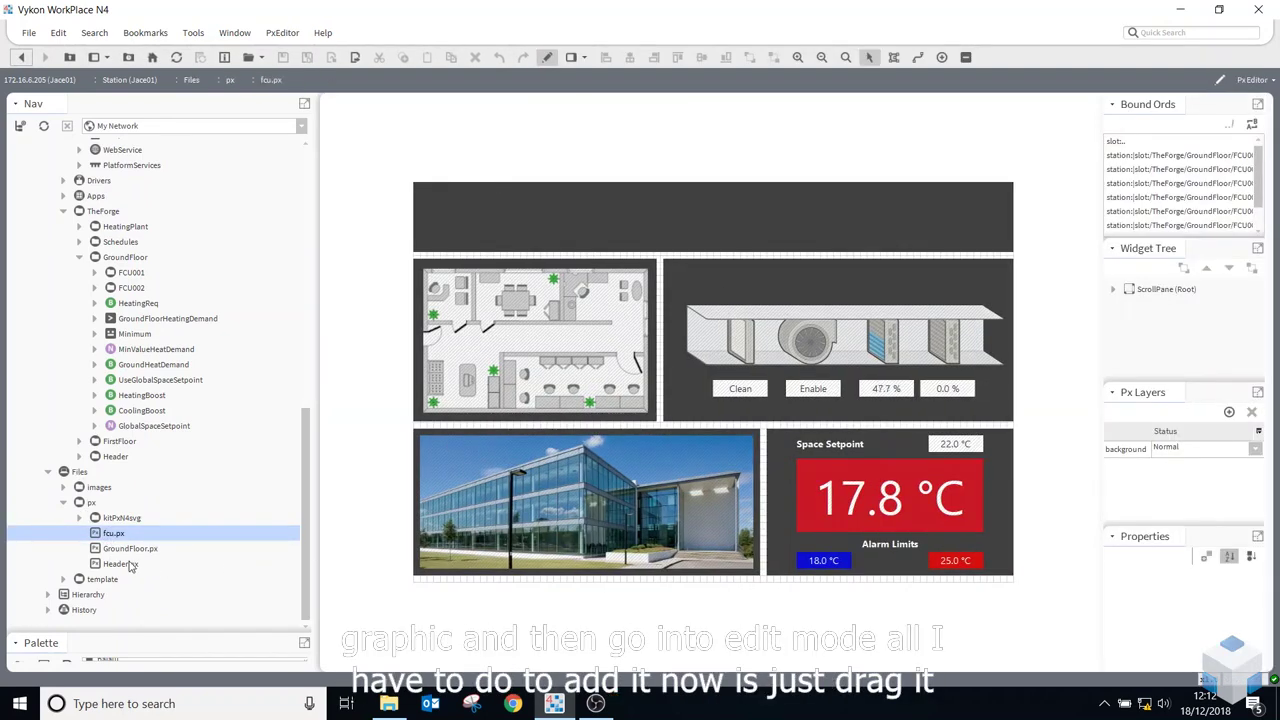
pyautogui.moveTo(115, 568); pyautogui.dragTo(474, 214)
pyautogui.moveTo(569, 200); pyautogui.dragTo(557, 191)
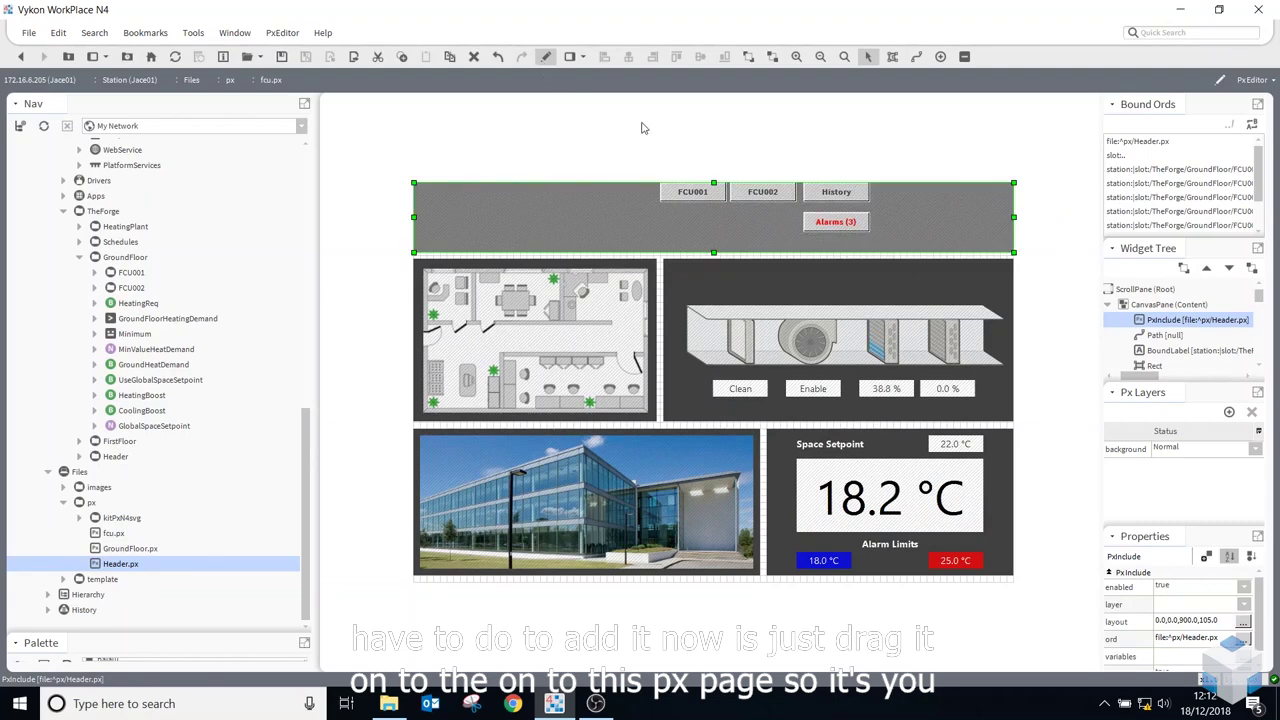
pyautogui.click(546, 57)
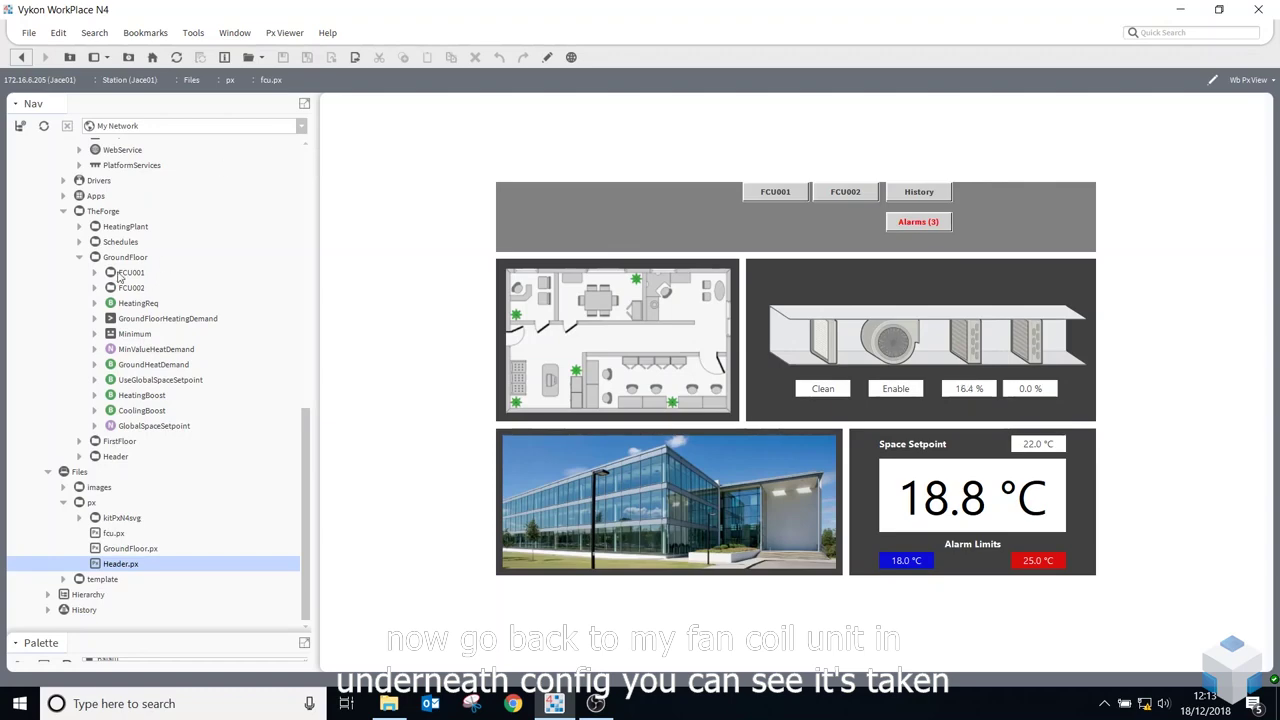
pyautogui.doubleClick(130, 273)
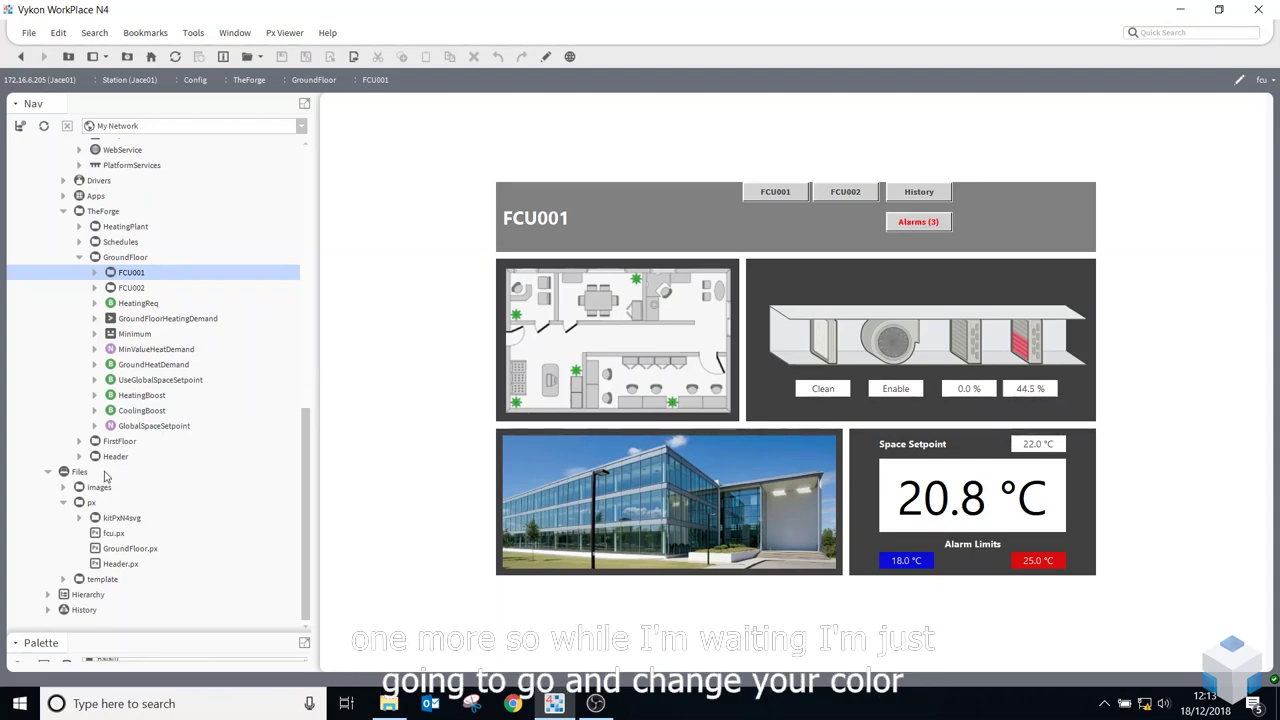
# - Open Header.px in edit mode and set its canvas background to the dark grey #404040
pyautogui.doubleClick(120, 563)
pyautogui.click(545, 56)
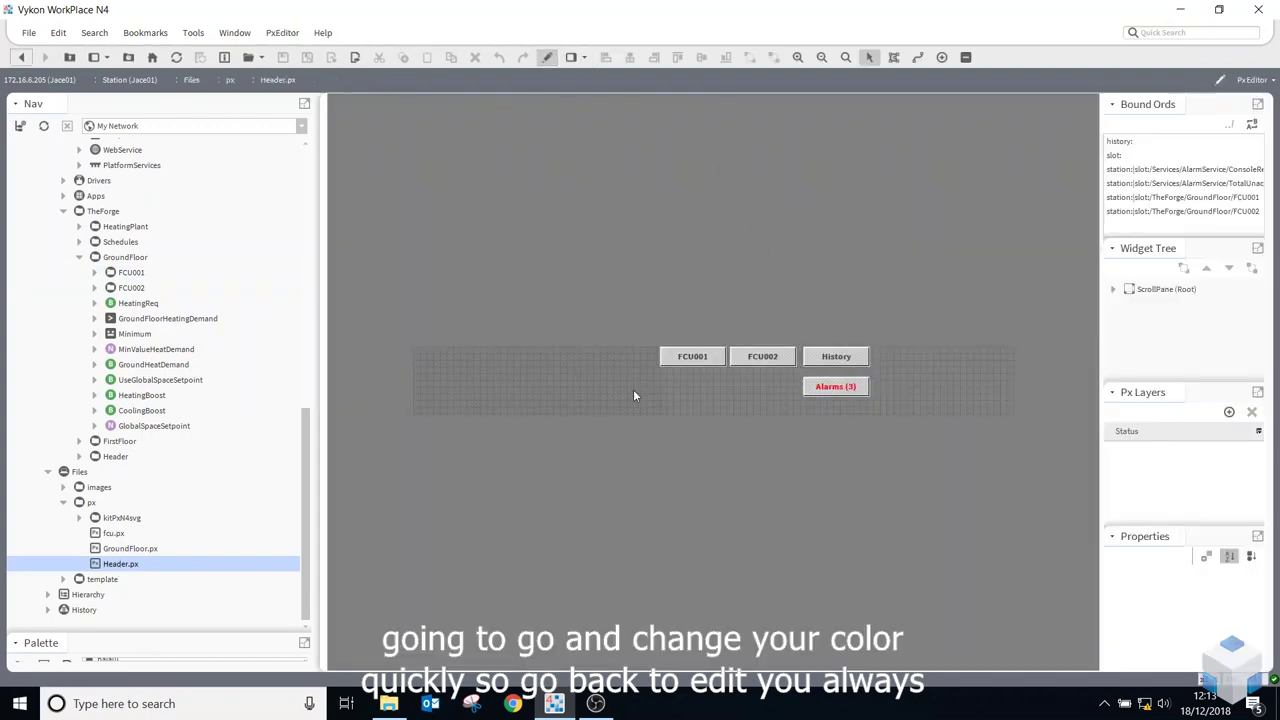
pyautogui.doubleClick(939, 400)
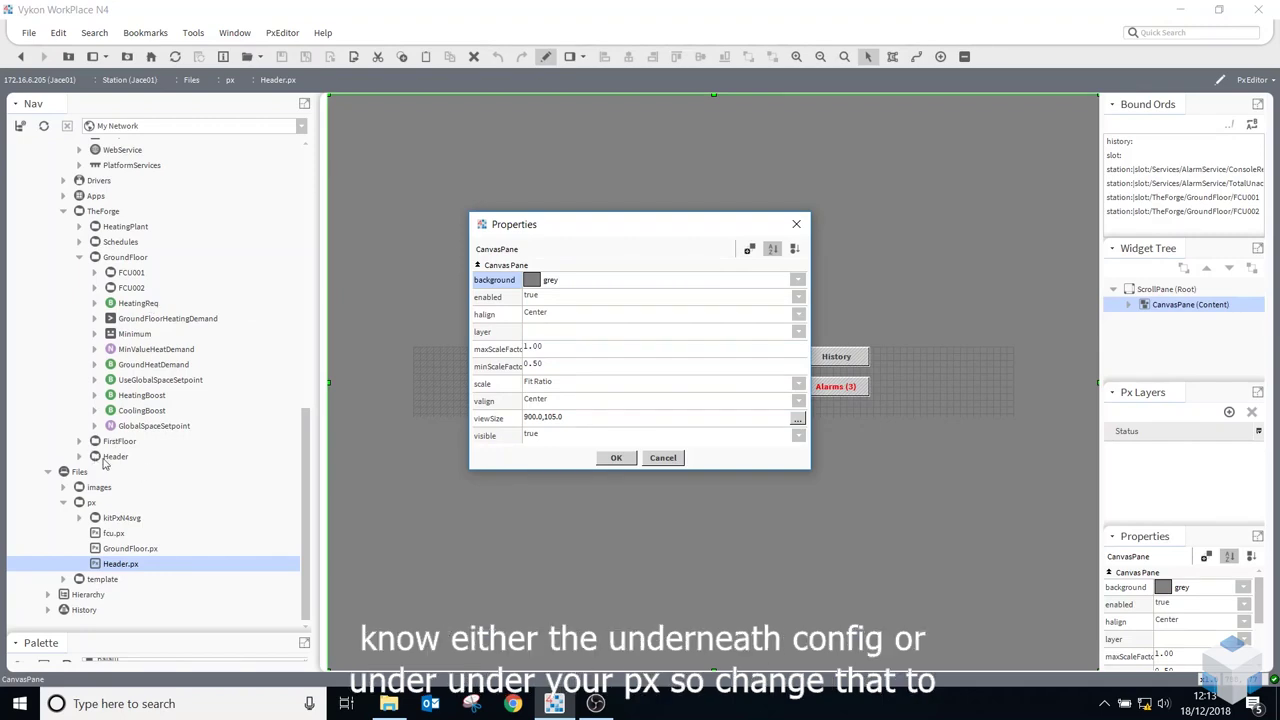
pyautogui.click(570, 282)
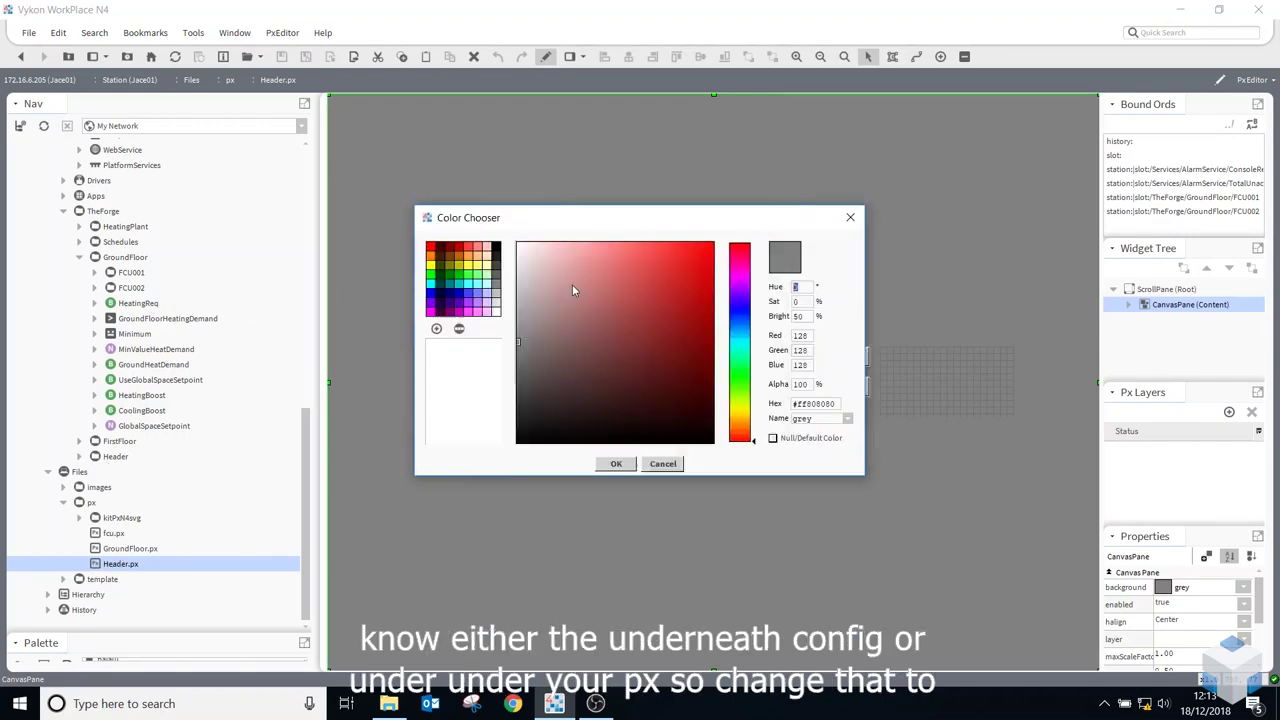
pyautogui.click(497, 268)
pyautogui.click(616, 464)
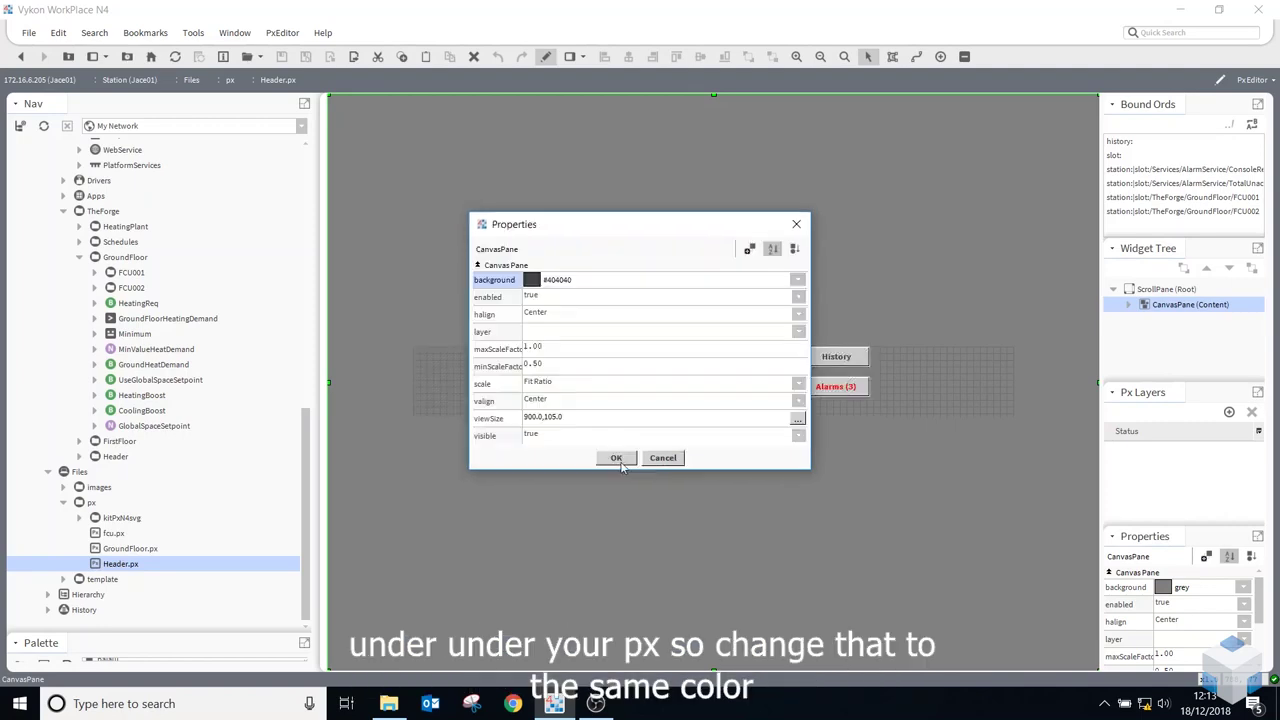
pyautogui.click(618, 458)
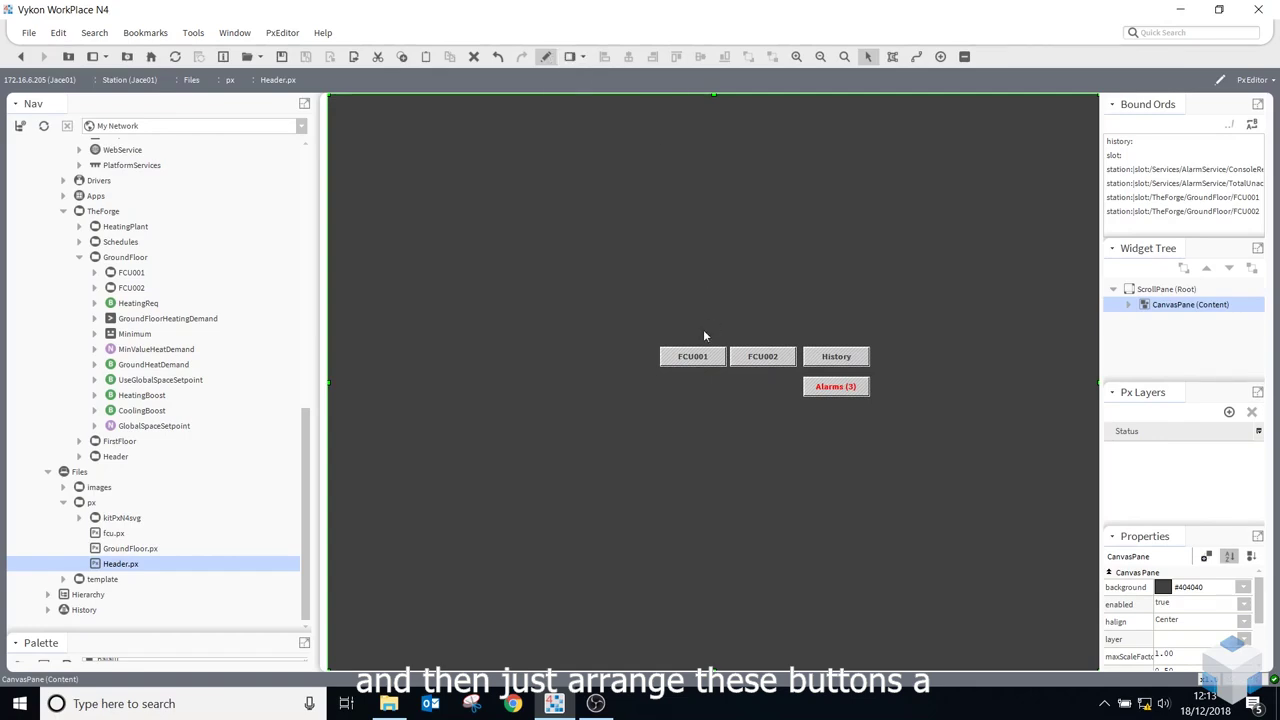
# - Arrange the header buttons in two columns, FCU001 above FCU002 and History above Alarms, leave edit mode and view the result on FCU001
pyautogui.click(697, 357)
pyautogui.moveTo(697, 357); pyautogui.dragTo(701, 388)
pyautogui.moveTo(833, 360); pyautogui.dragTo(767, 360)
pyautogui.moveTo(833, 388); pyautogui.dragTo(770, 381)
pyautogui.click(546, 57)
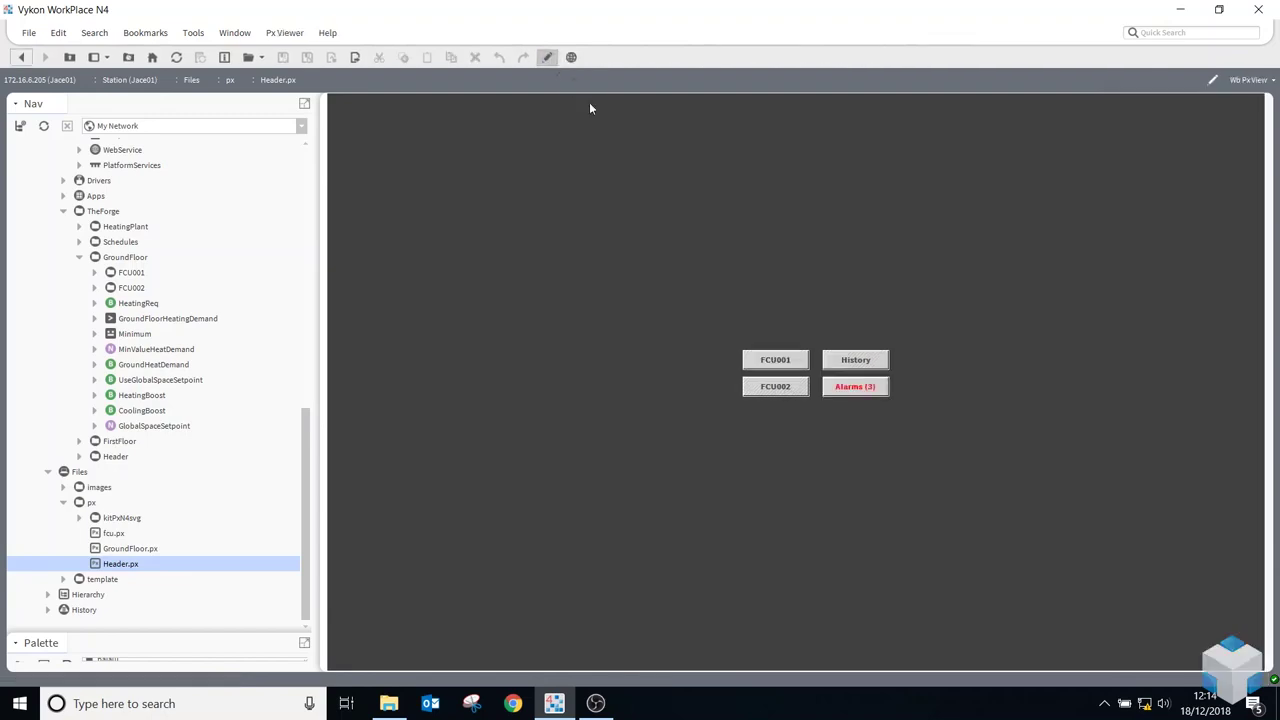
pyautogui.doubleClick(135, 274)
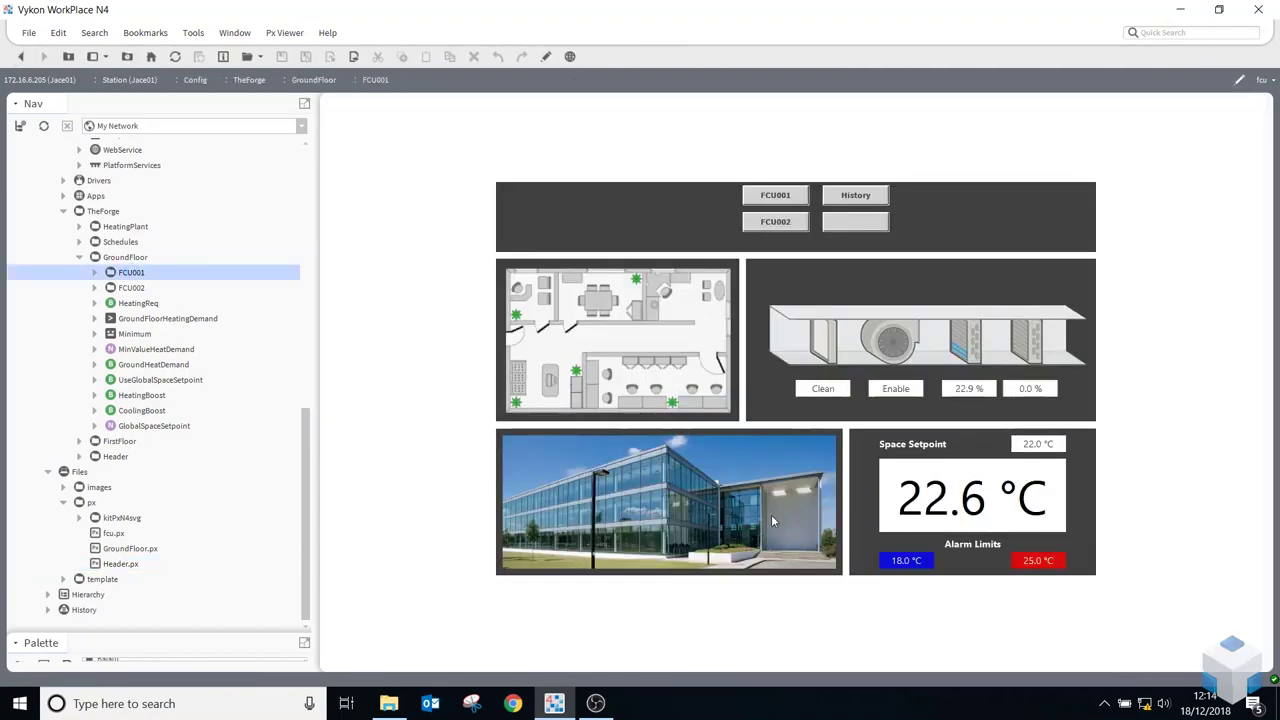